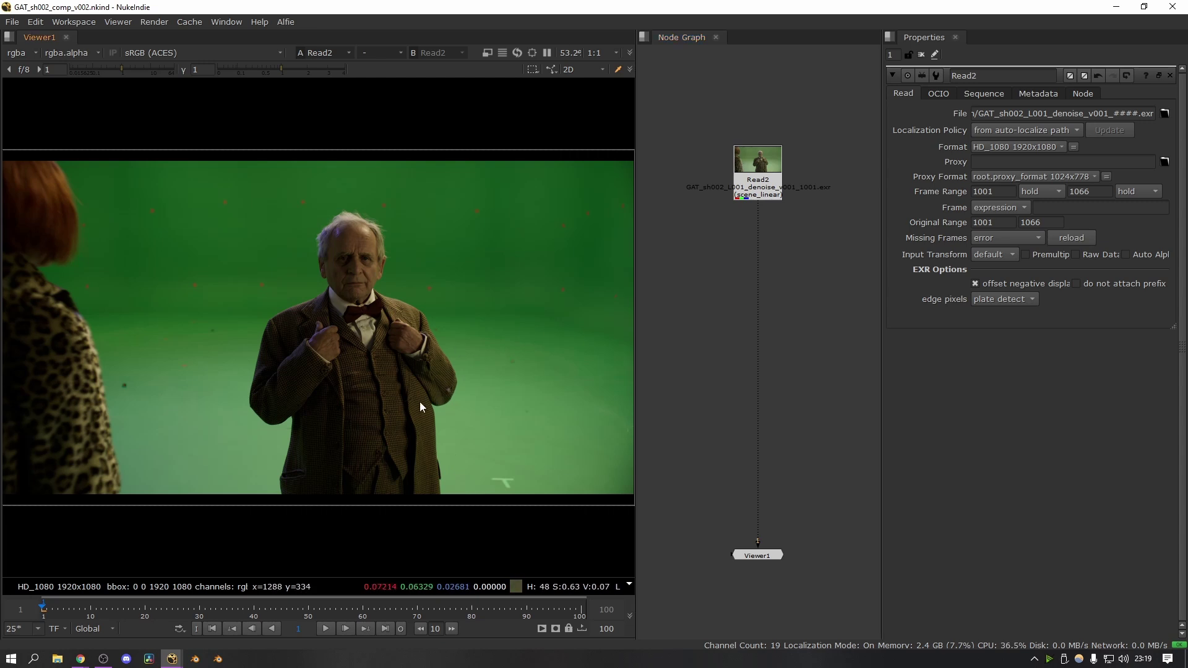
- Examine the green-screen plate up close, checking the man's edges, the leopard-print coat and the green background
scroll(372, 416, "up", 4)
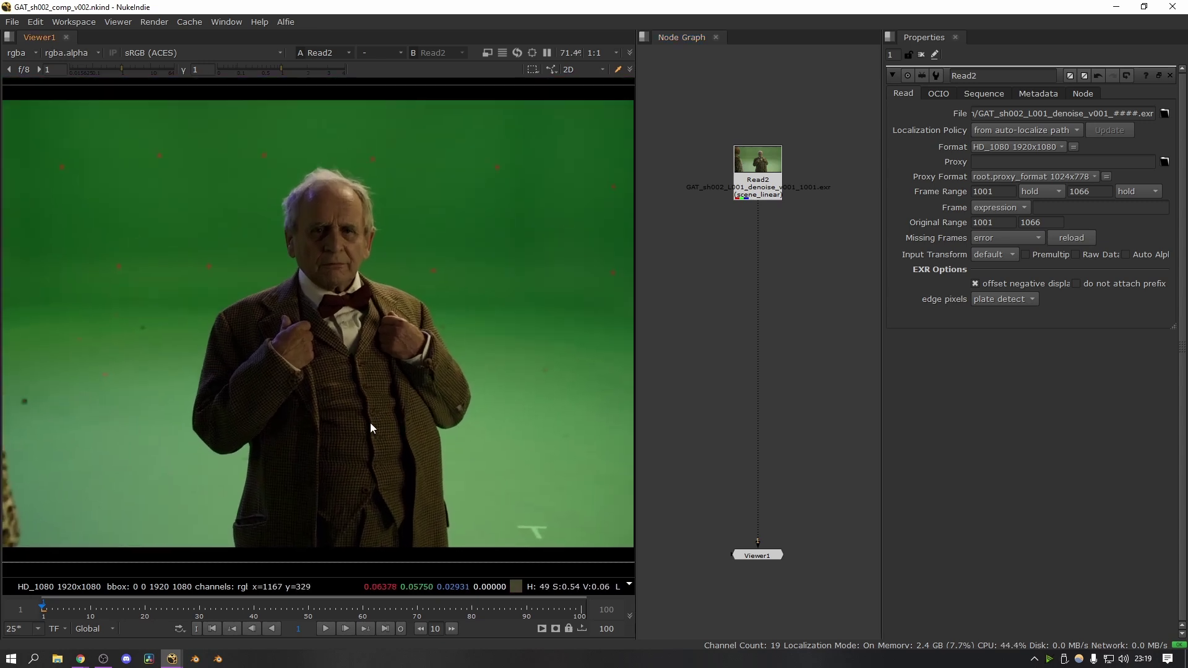
scroll(377, 410, "down", 1)
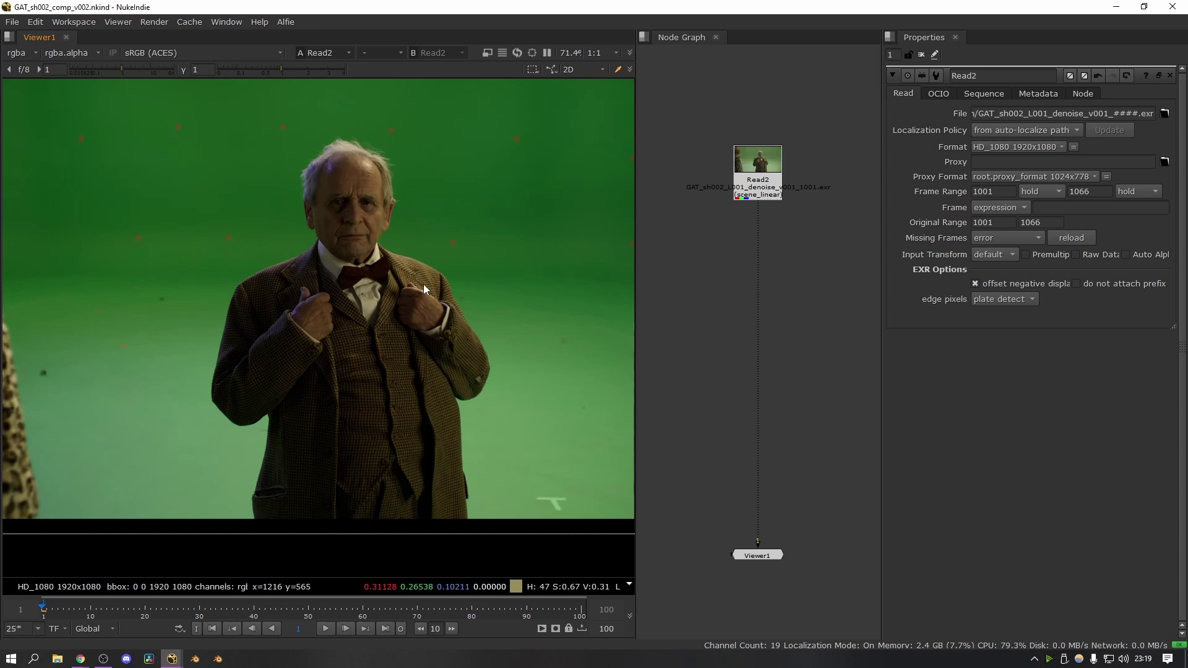
scroll(403, 355, "down", 1)
scroll(392, 394, "up", 2)
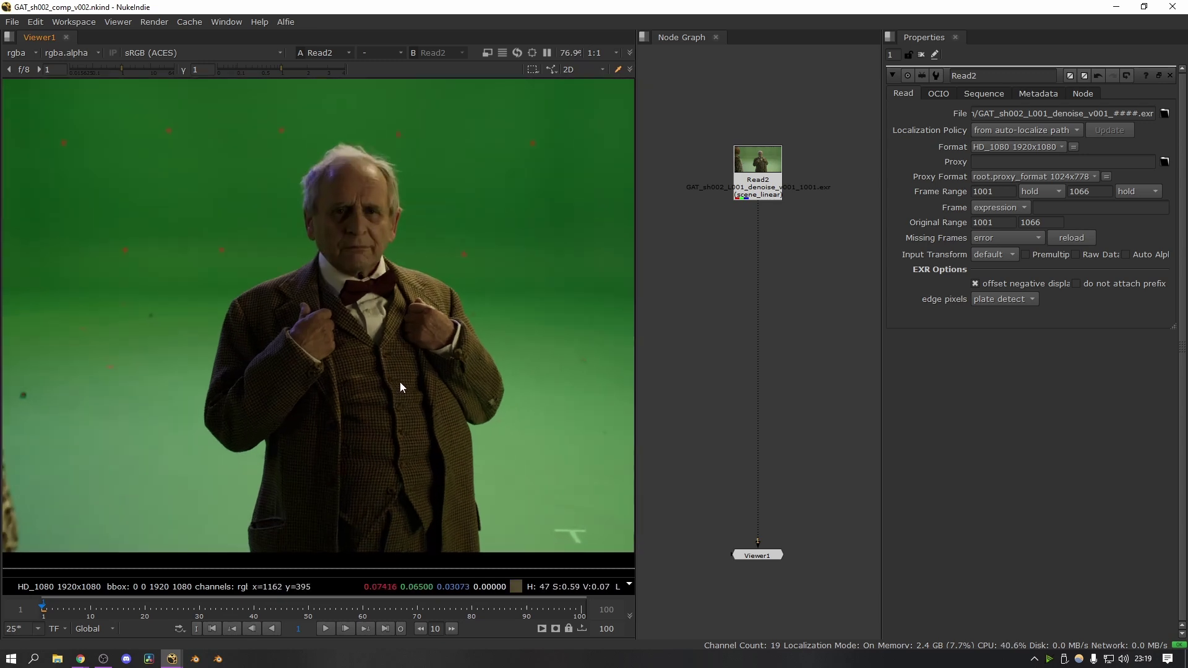
scroll(480, 378, "down", 1)
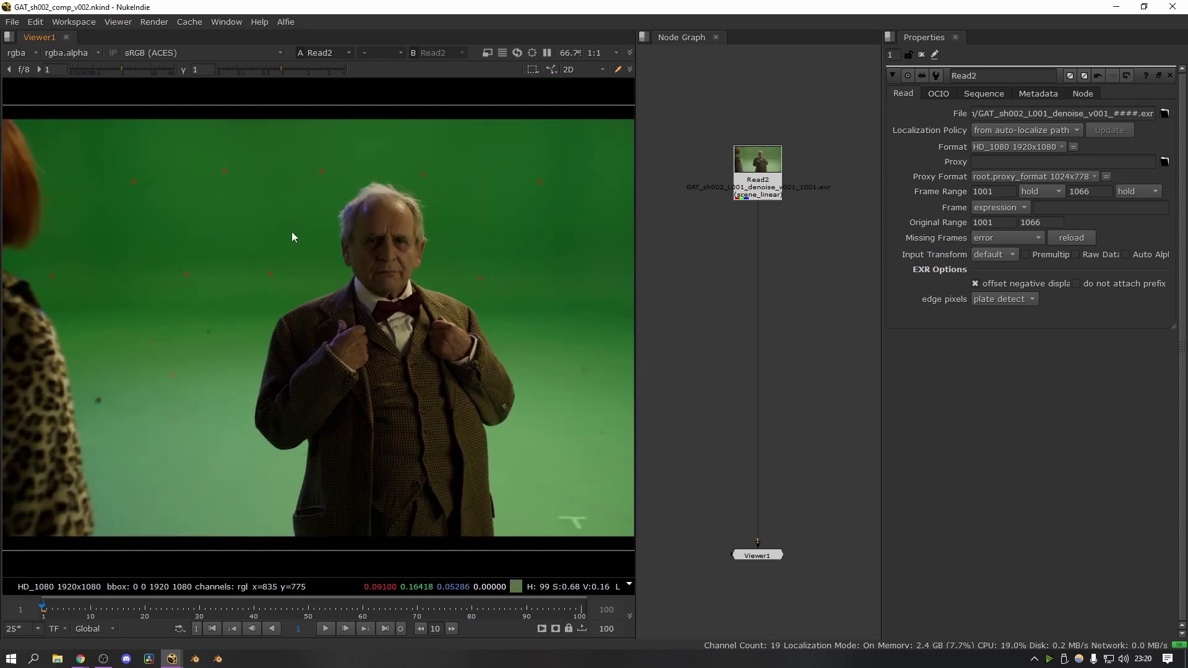
middle_click_drag(344, 349, 365, 352)
scroll(365, 352, "down", 2)
middle_click_drag(297, 406, 350, 403)
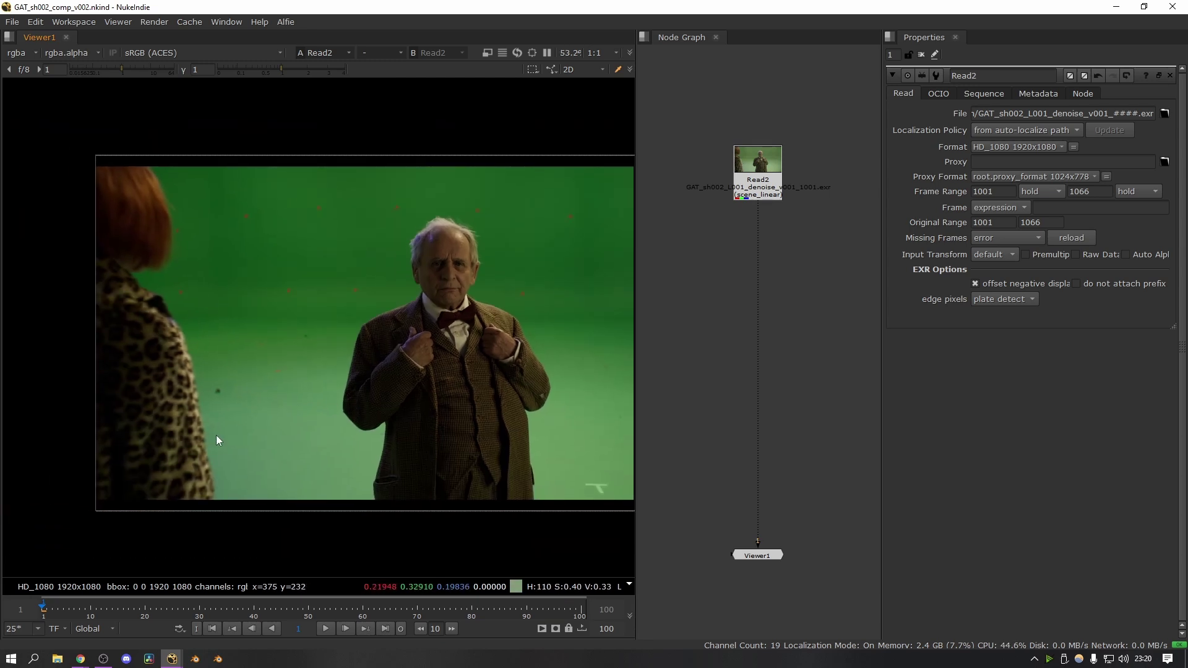
scroll(216, 436, "up", 6)
middle_click_drag(270, 402, 351, 347)
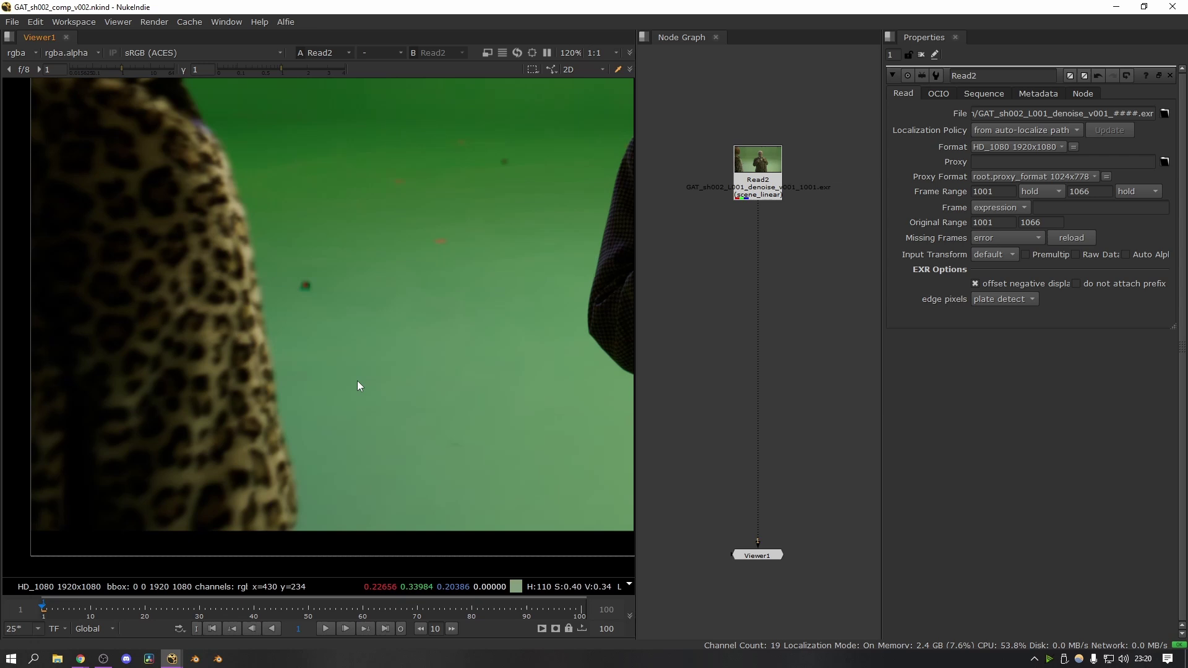
scroll(311, 444, "up", 1)
middle_click_drag(311, 445, 289, 463)
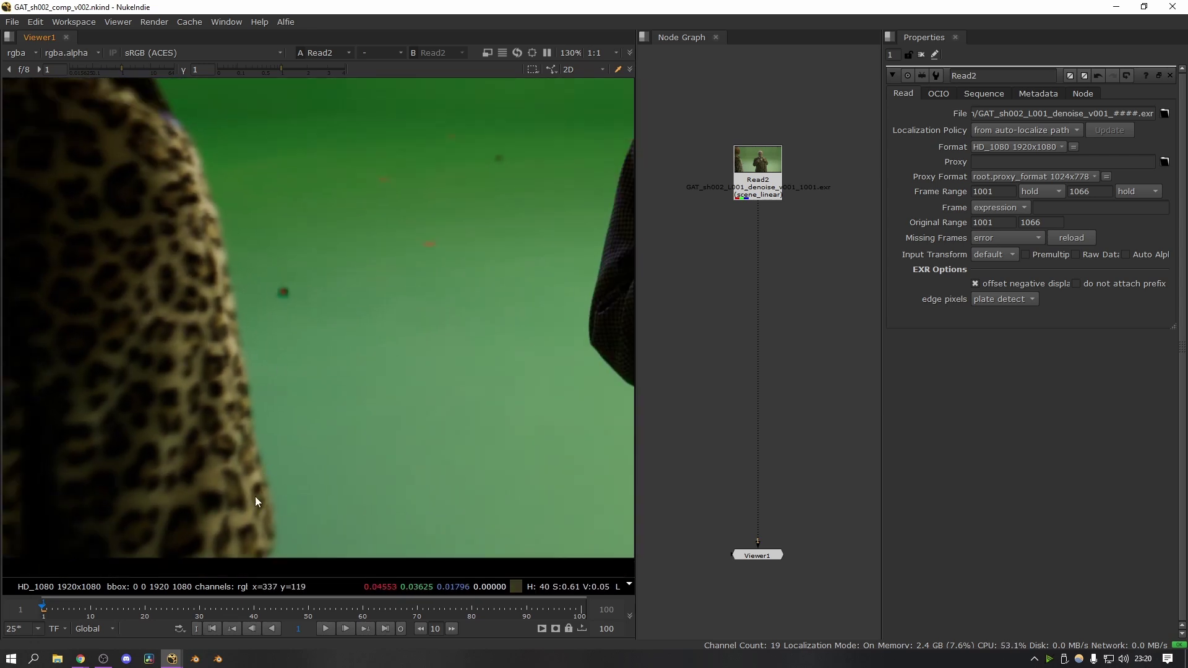
key("g")
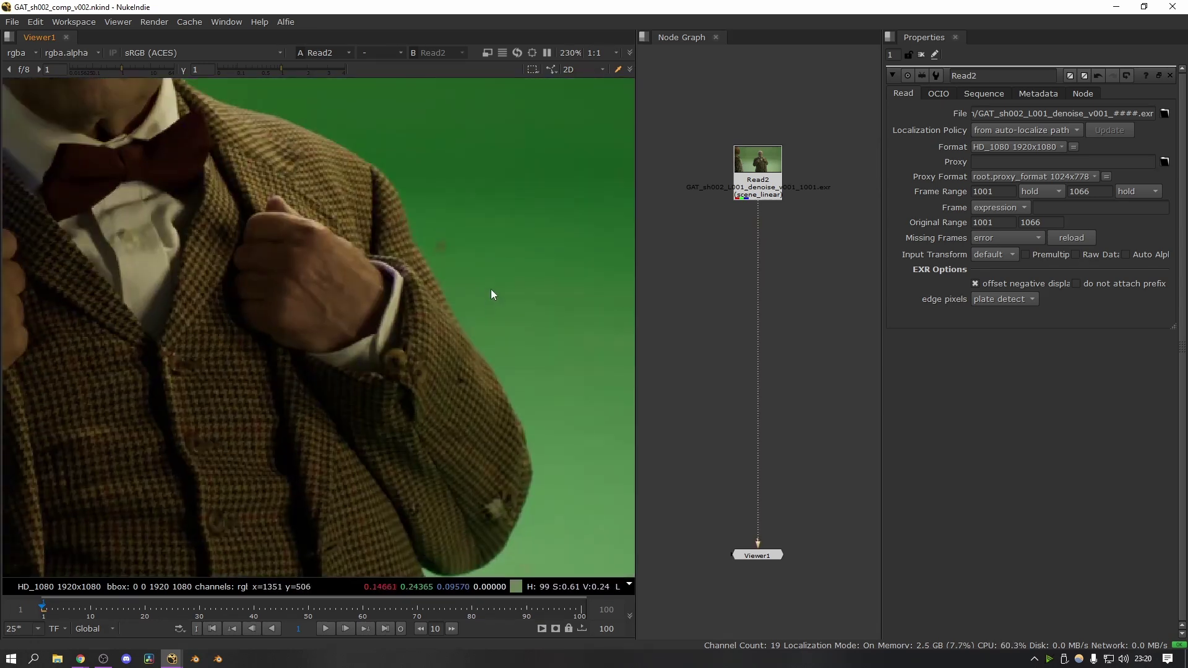
scroll(454, 294, "down", 5)
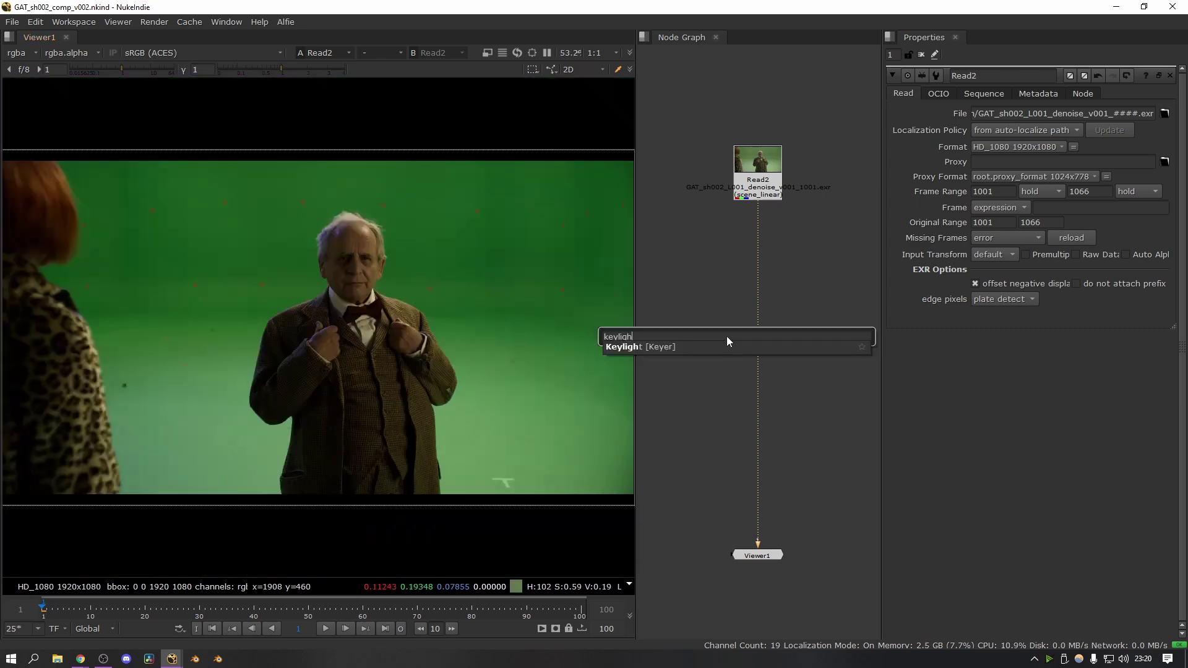
- Add a Keylight node, connect the plate to its source input and view its output
key("Down")
key("Return")
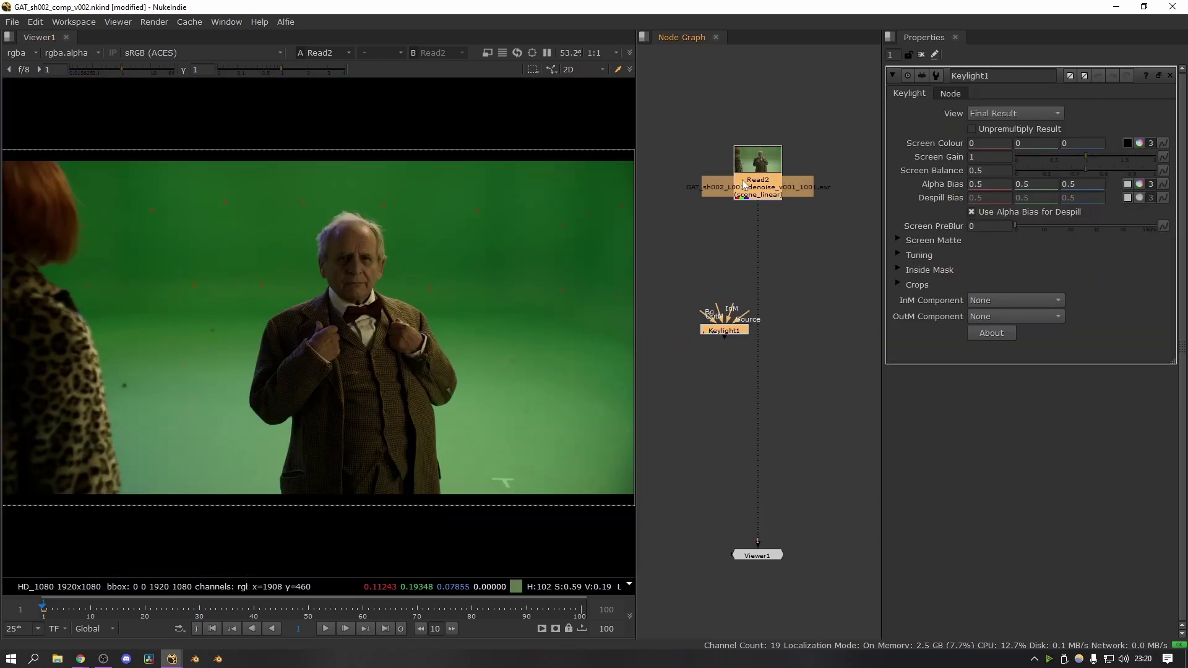
key("1")
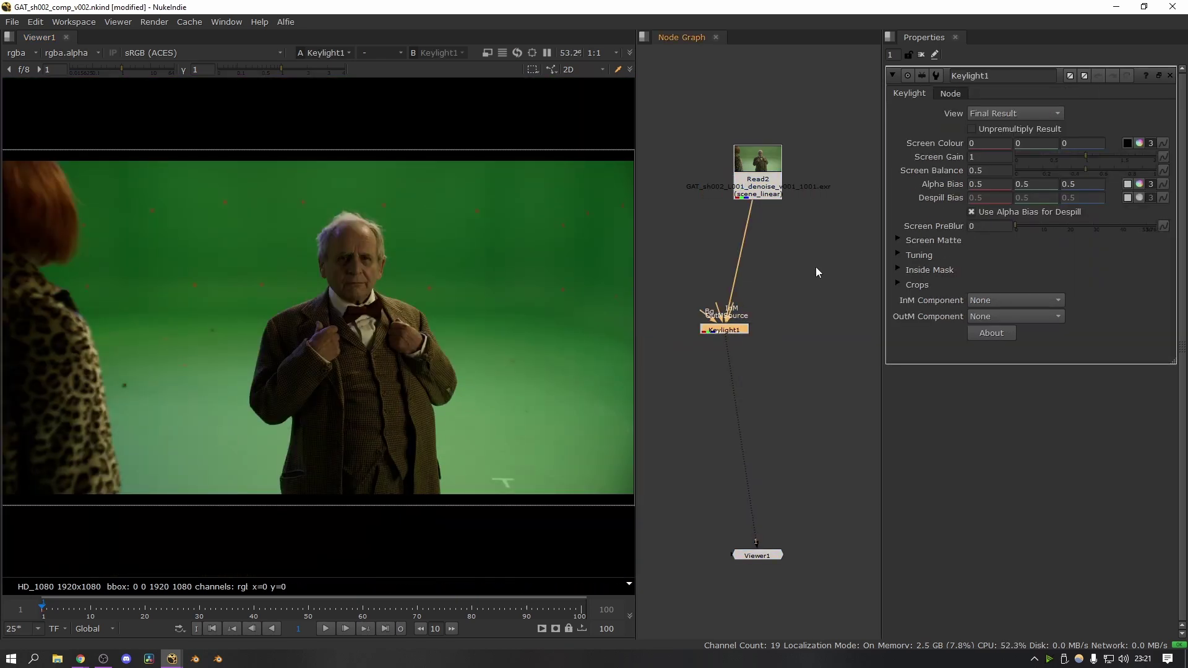
- Add a Grade node after the Keylight, restrict it to alpha, set blackpoint to 0.38 and lower the whitepoint
key("g")
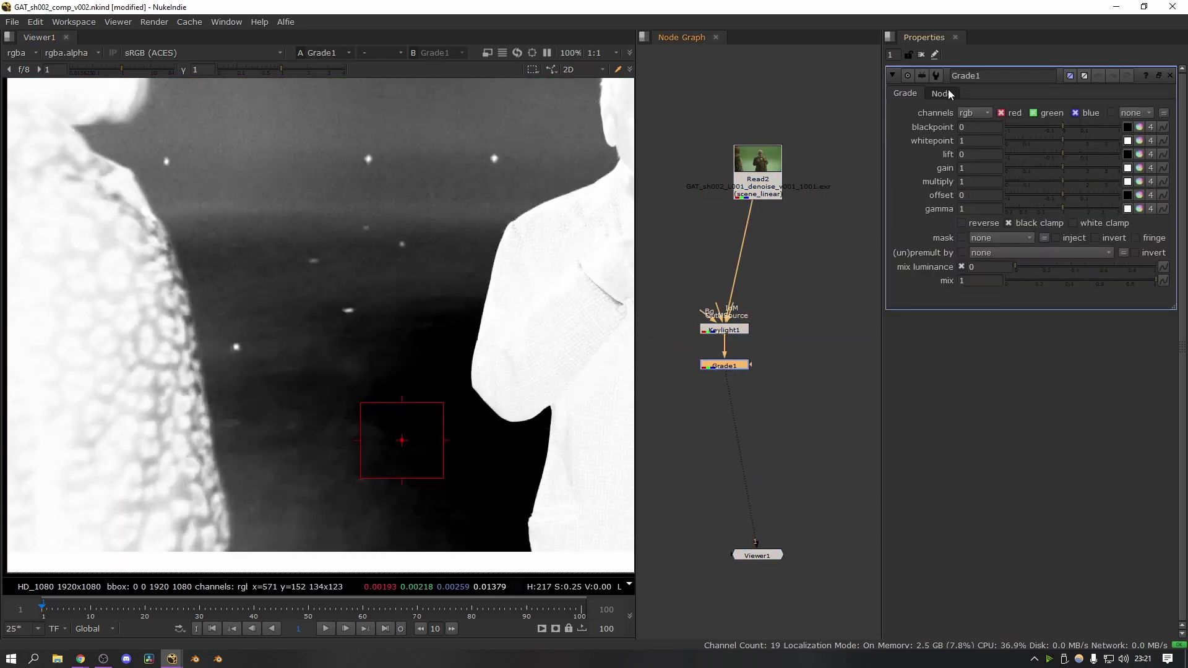
left_click(975, 112)
left_click(961, 221)
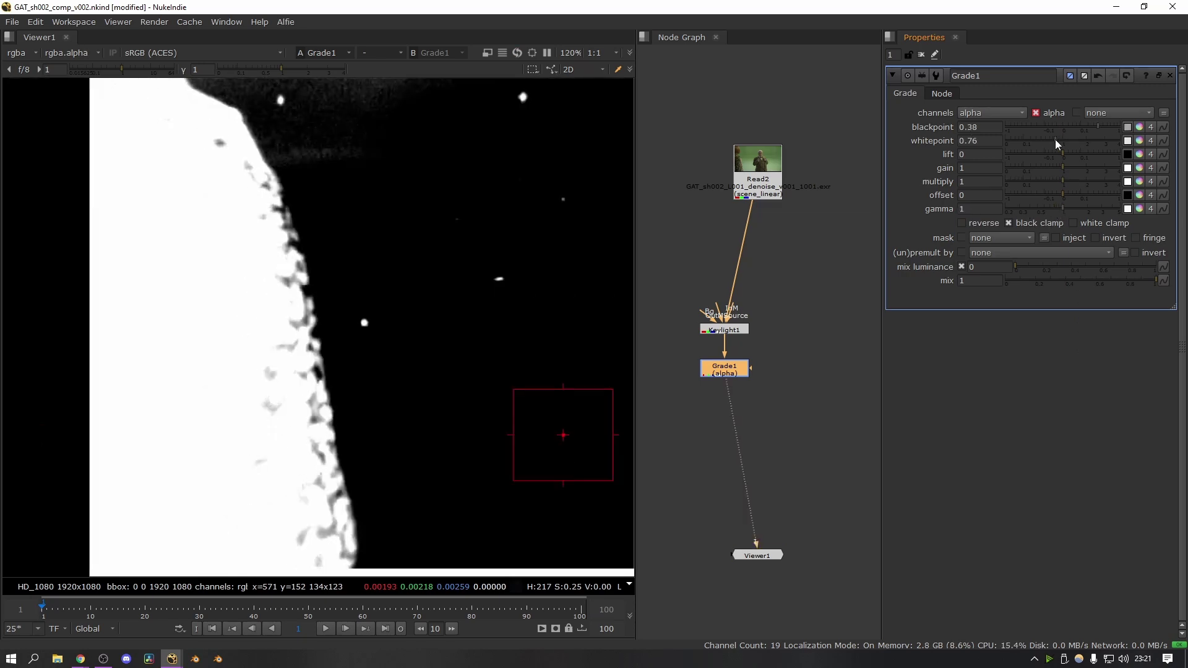
left_click_drag(1055, 139, 1049, 142)
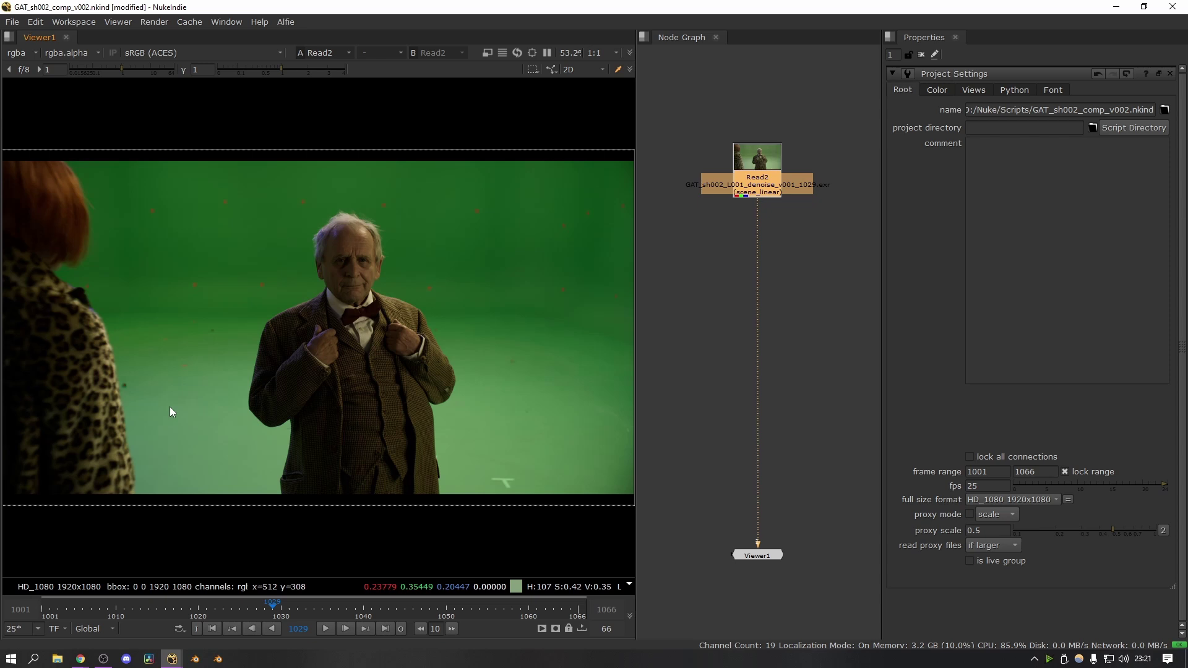
- Inspect the man's head and fine hair detail against the green screen, then fit the whole plate
left_click(673, 355)
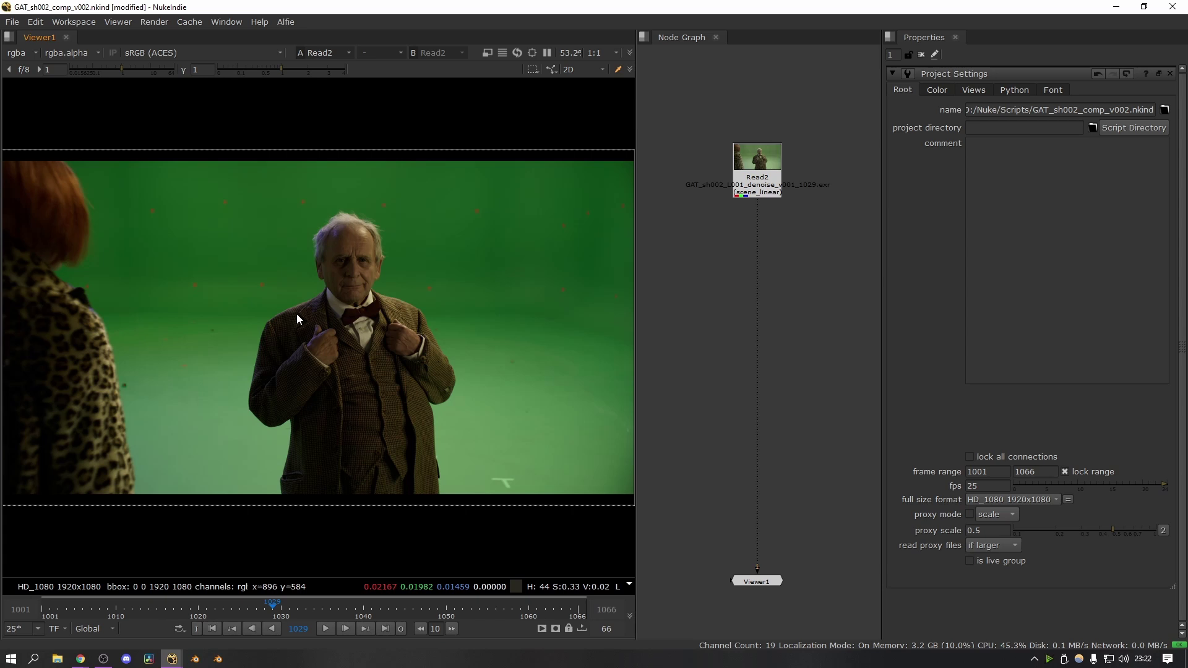
scroll(356, 229, "up", 1)
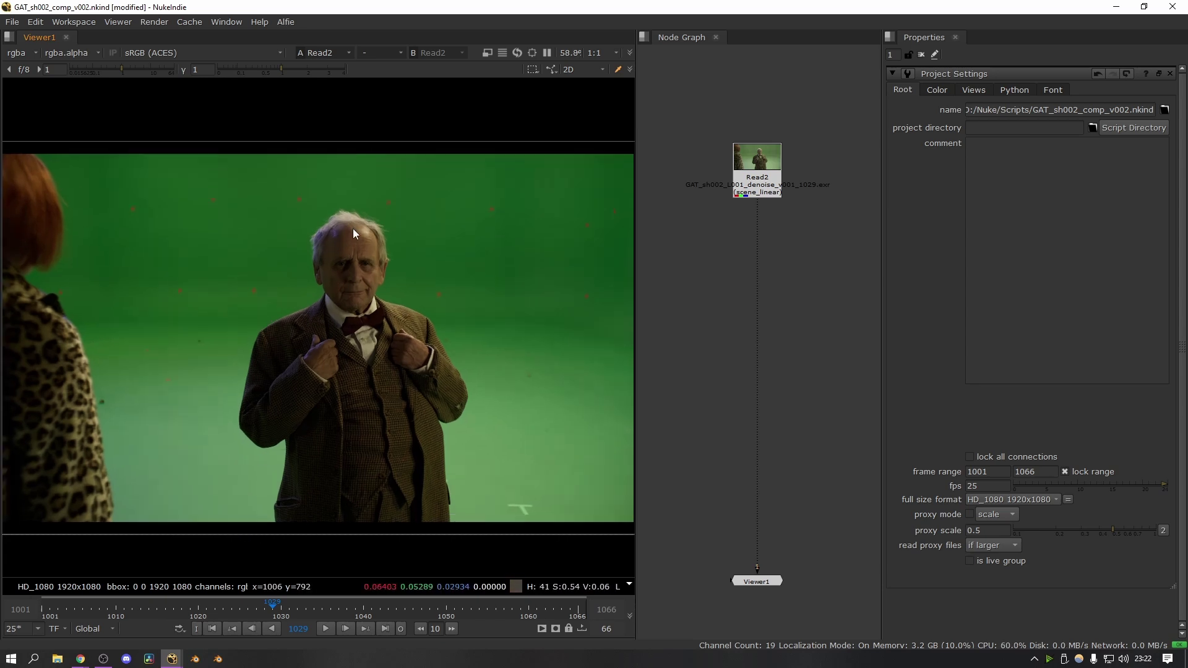
scroll(281, 266, "up", 7)
scroll(291, 240, "up", 6)
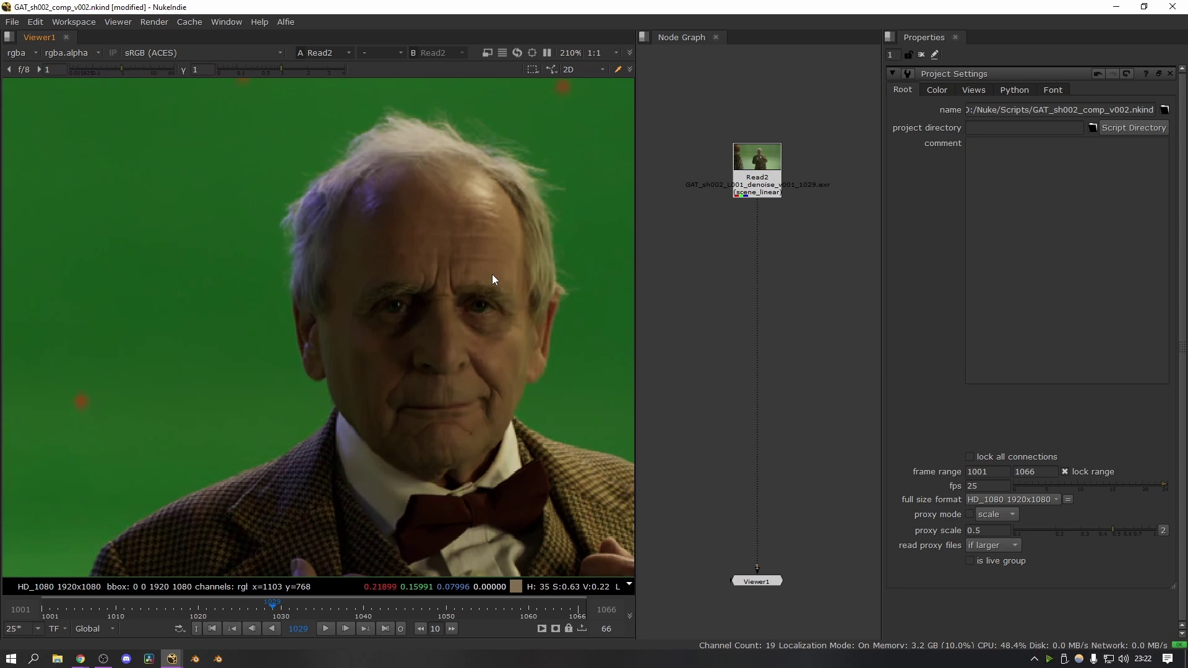
key("f")
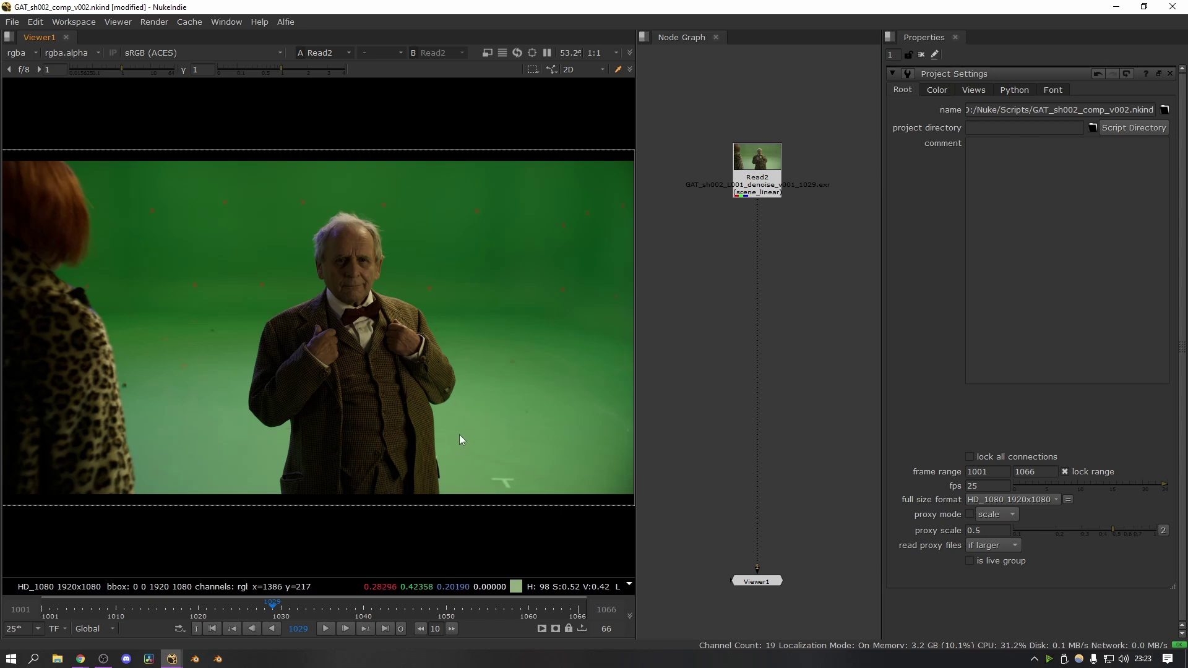
- Play and scrub through the plate's frame range to review how both actors move
key("l")
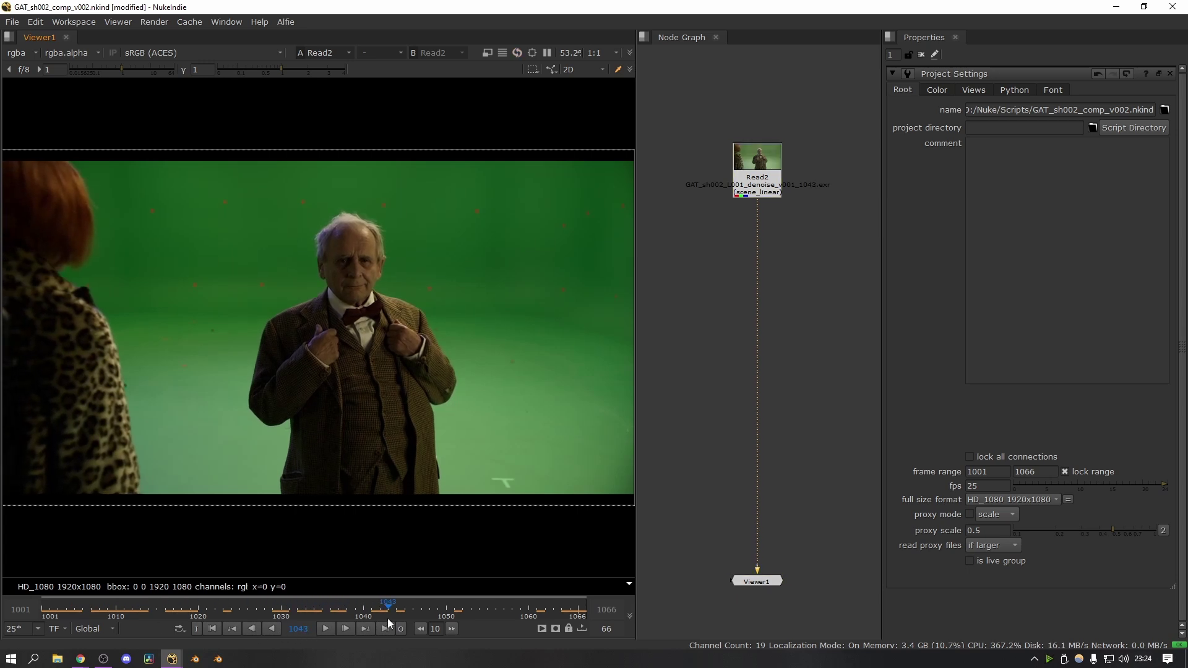
left_click_drag(550, 621, 132, 569)
left_click(304, 613)
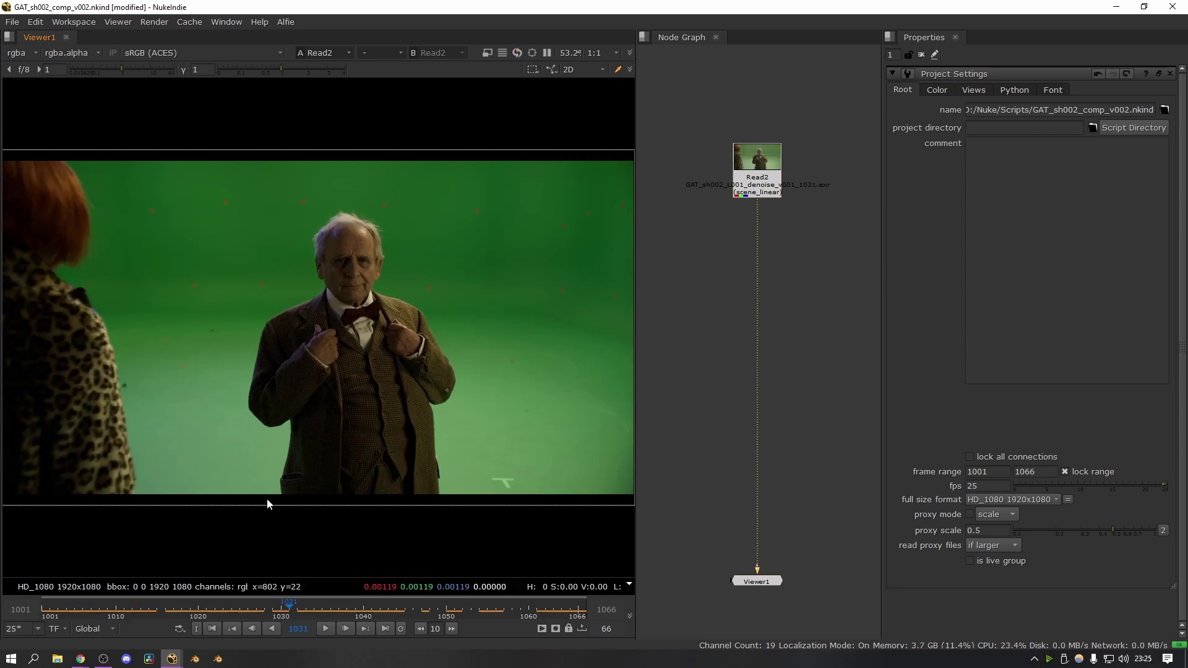
left_click_drag(303, 614, 50, 621)
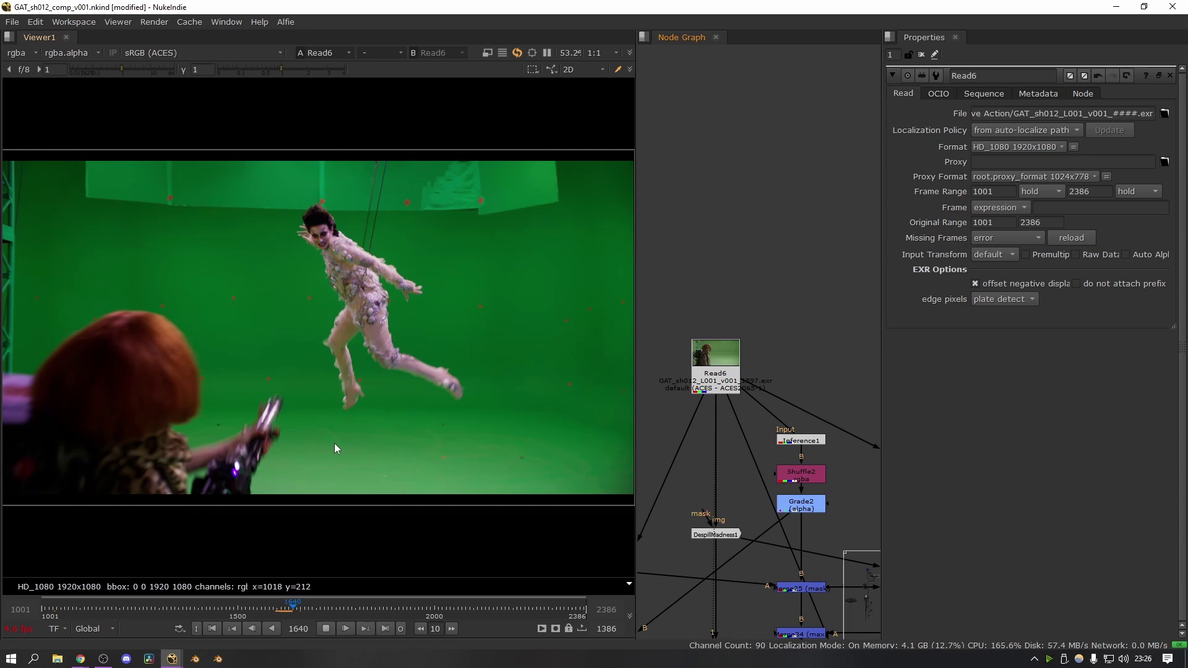
- Examine the GAT_sh012 comp's wire-stunt plate and its large multi-branch node setup in the node graph
left_click(277, 613)
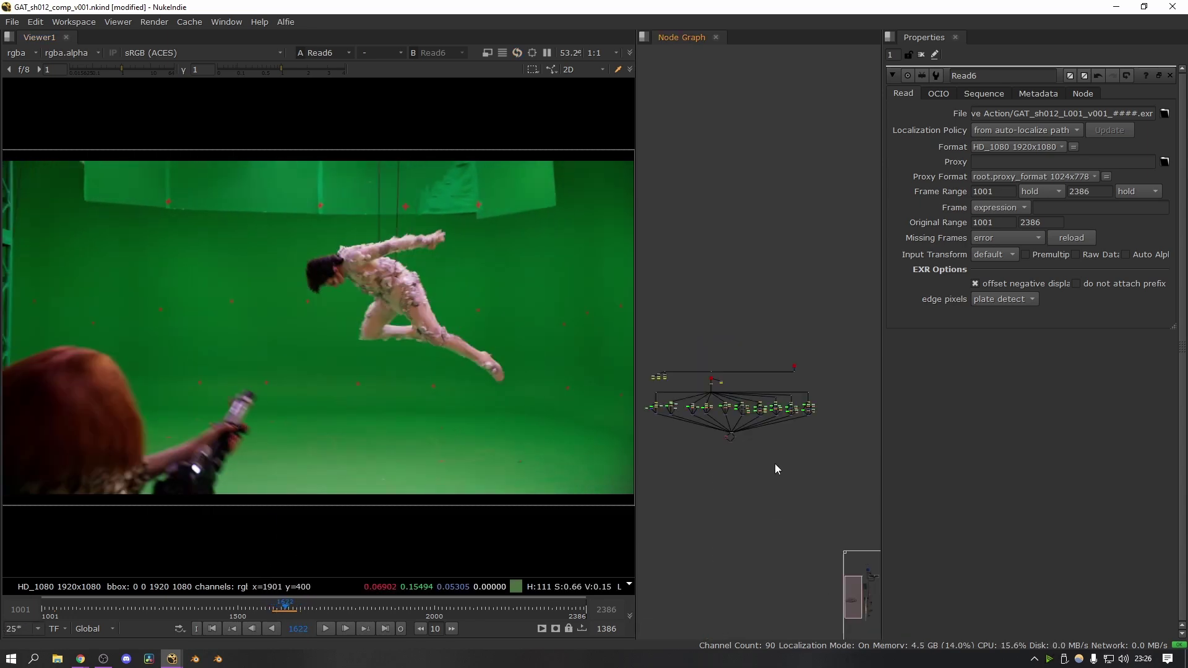
key("space")
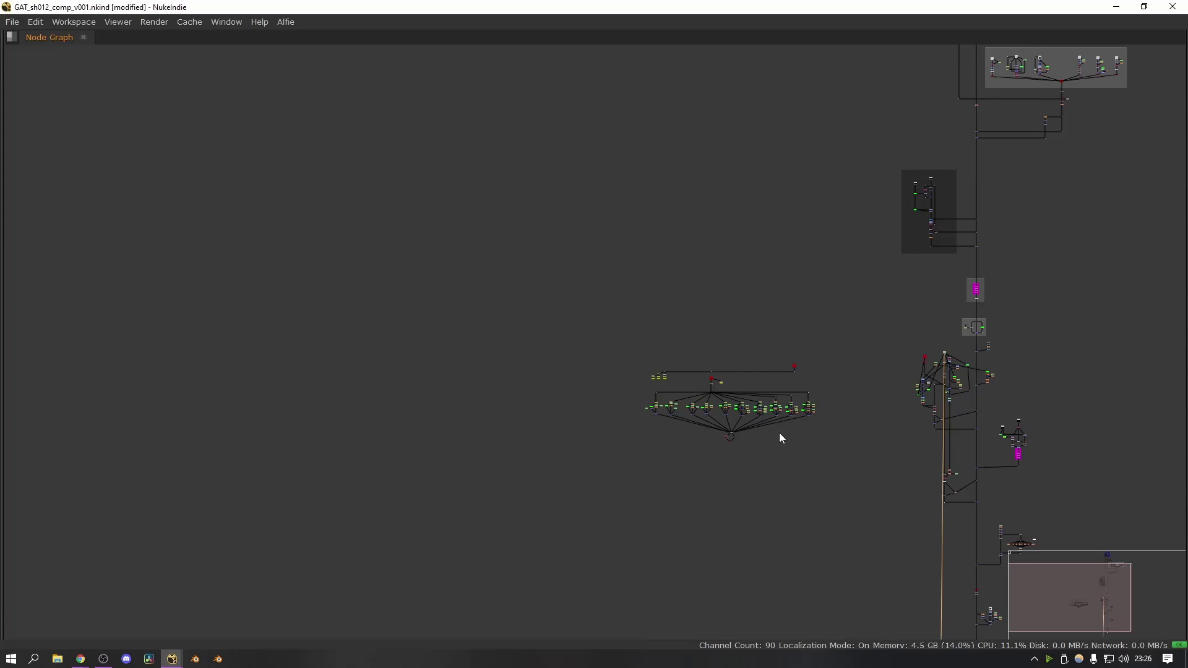
key("f")
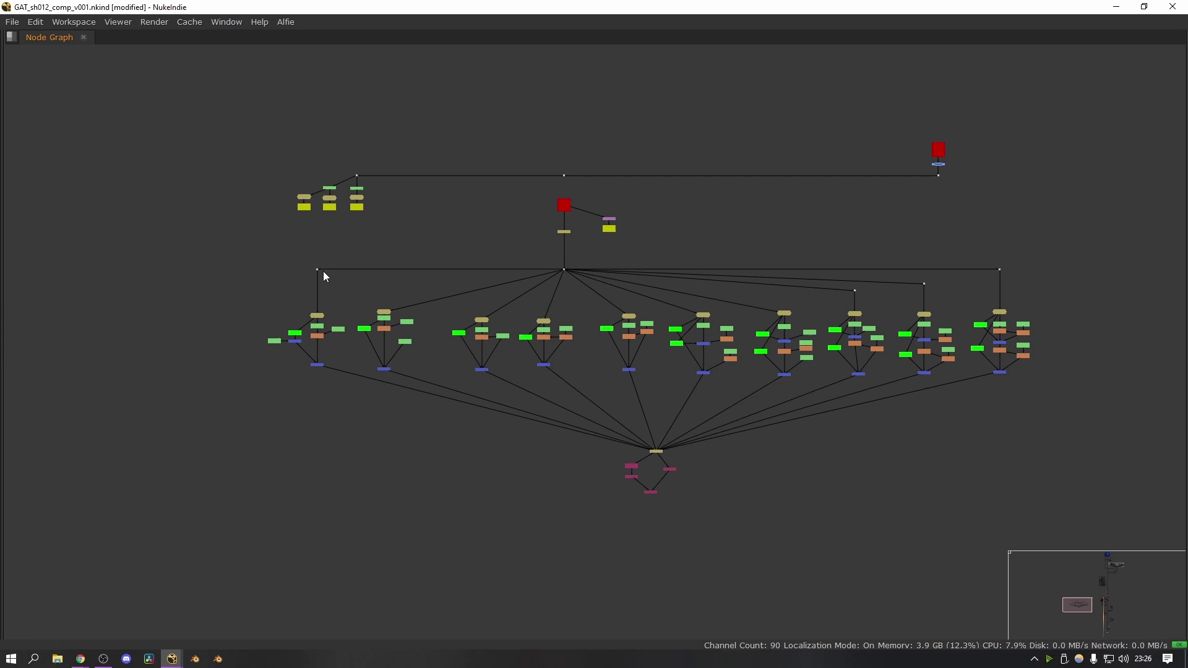
key("space")
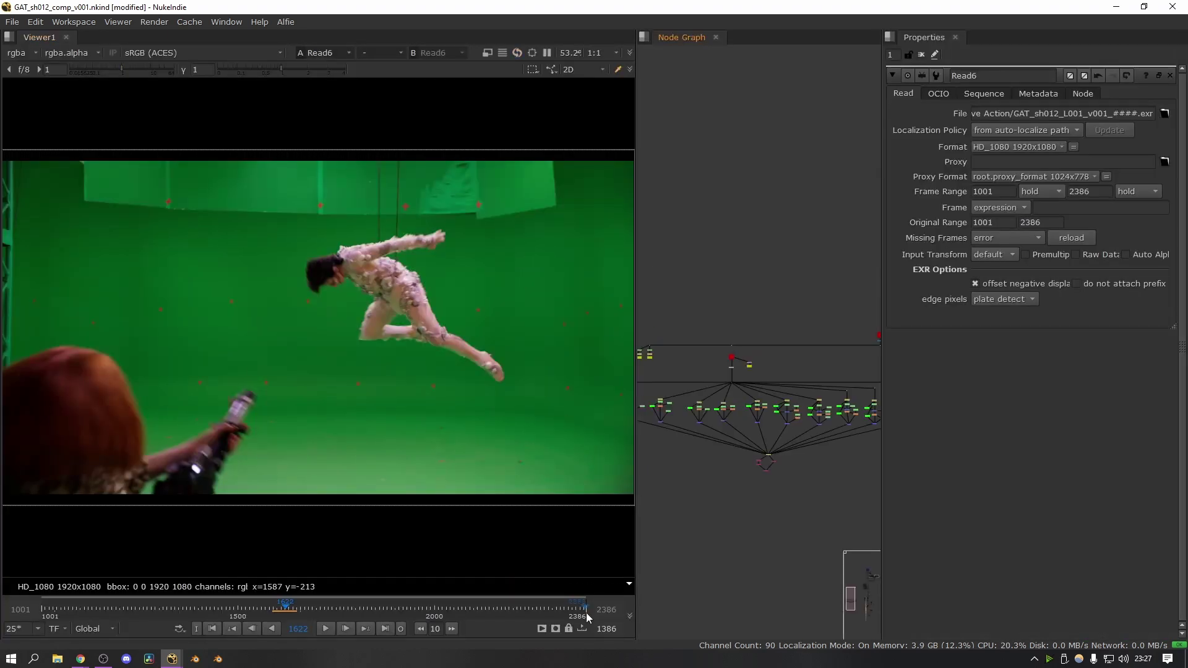
scroll(751, 415, "down", 2)
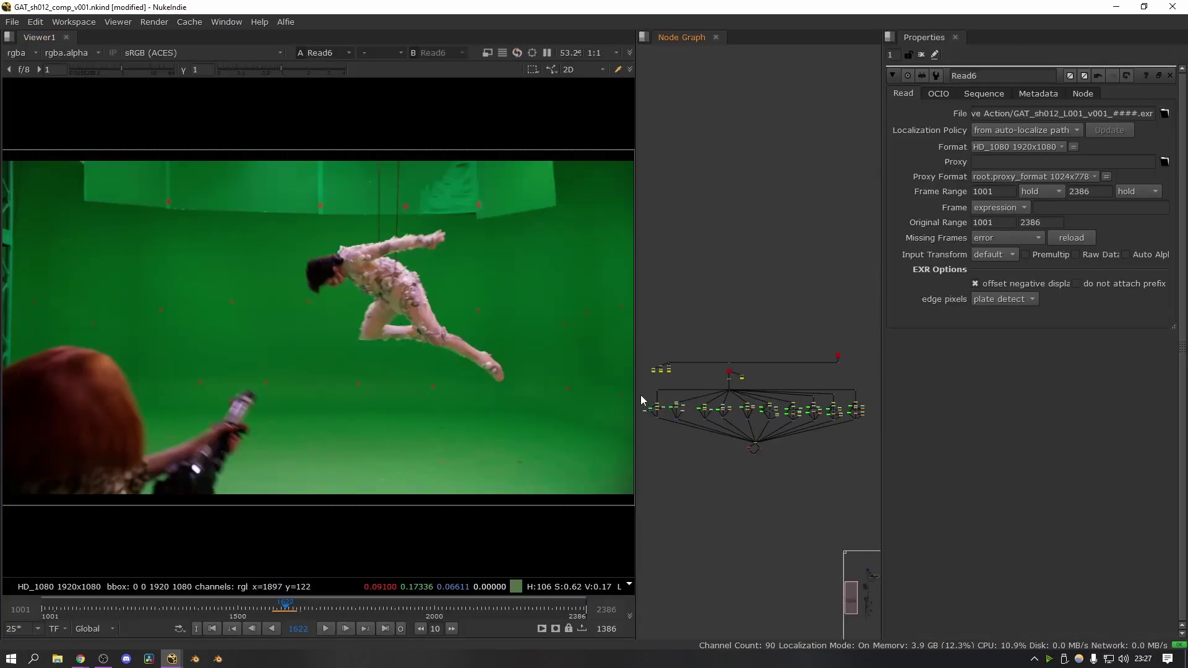
left_click_drag(641, 395, 874, 481)
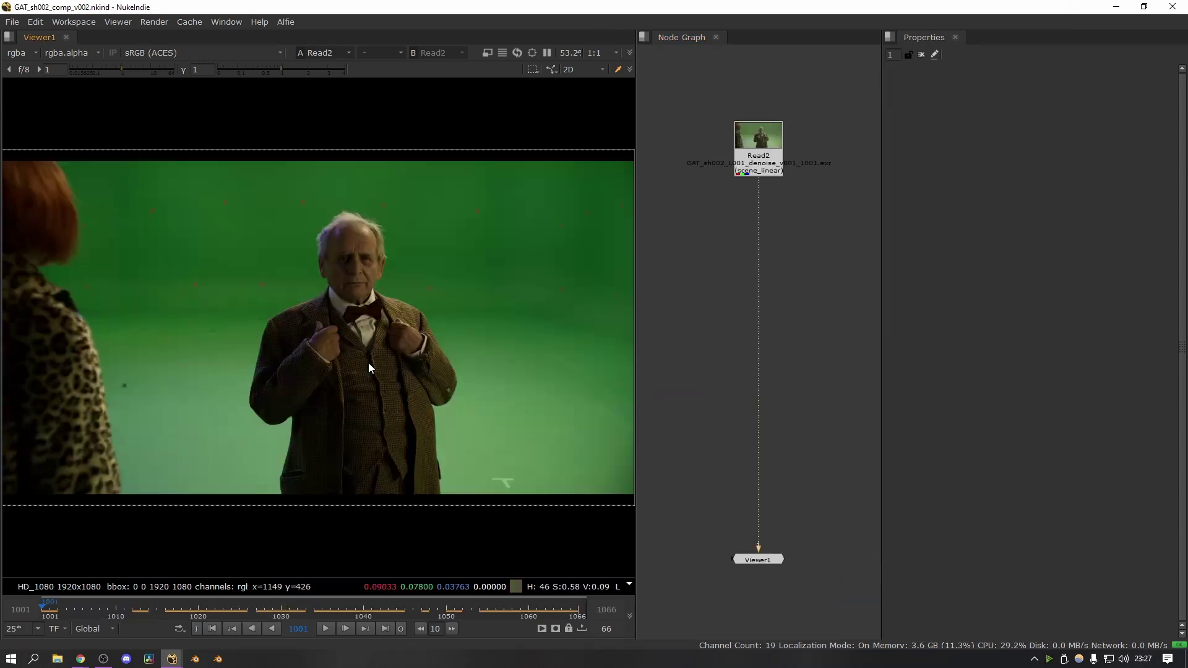
- Scrub the GAT_sh002 plate, return to frame 1001, and add a FrameHold for that frame branching off Read2
left_click_drag(75, 618, 467, 506)
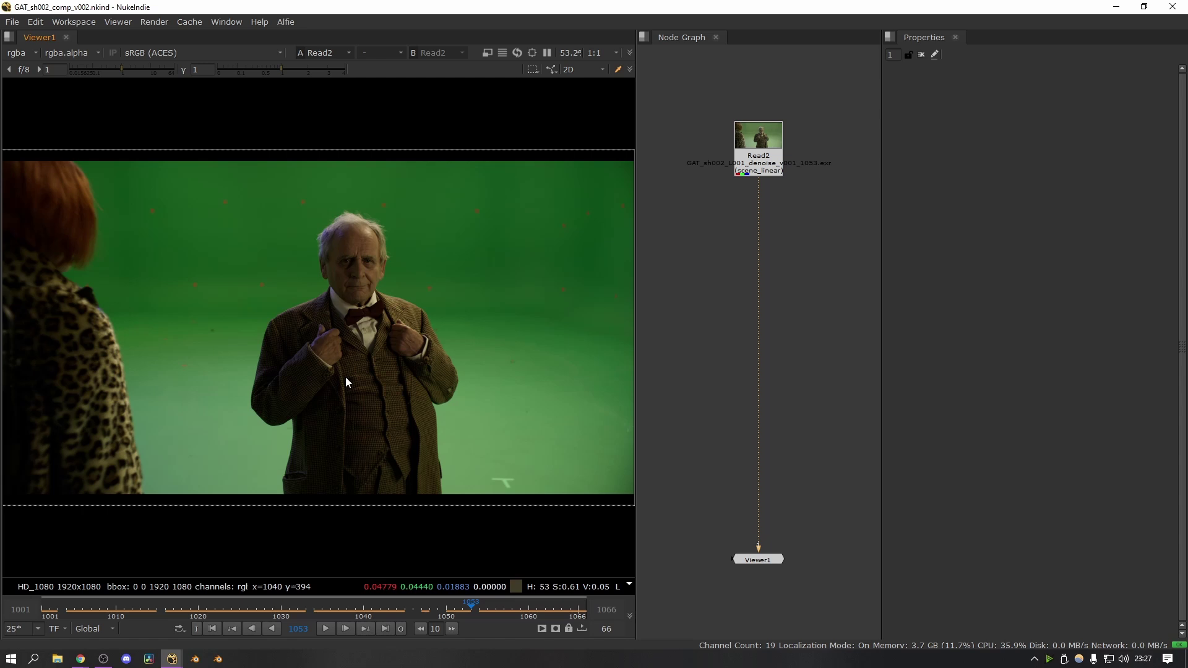
left_click(65, 610)
left_click_drag(65, 603, 40, 611)
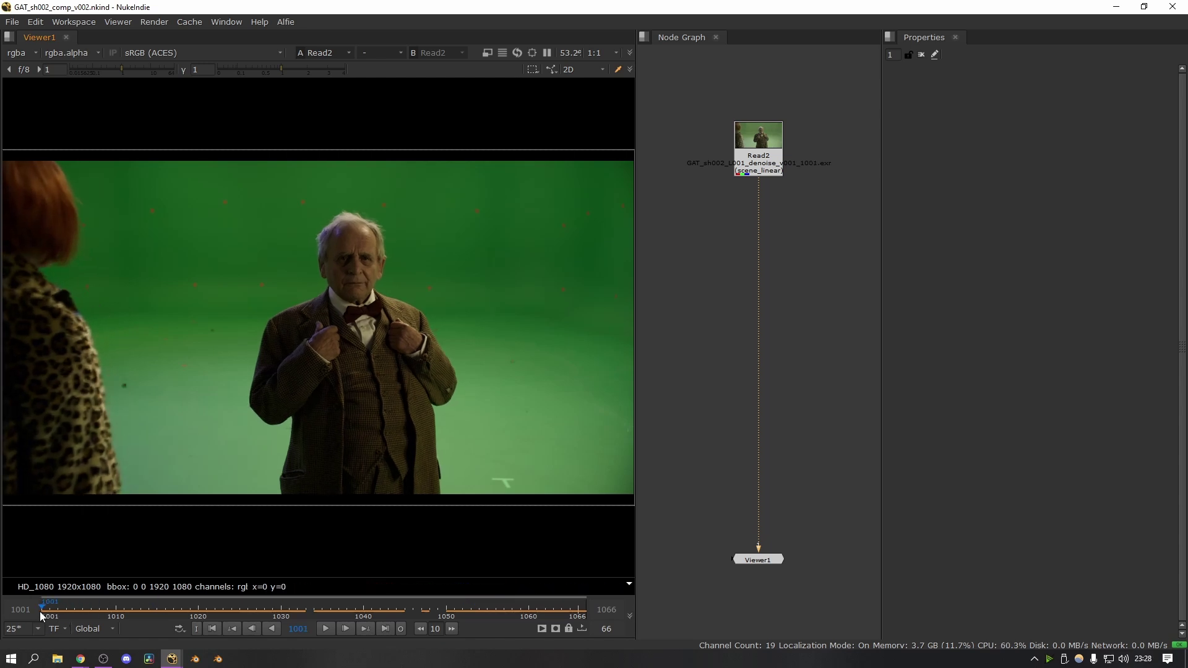
key("Tab")
type("frameh")
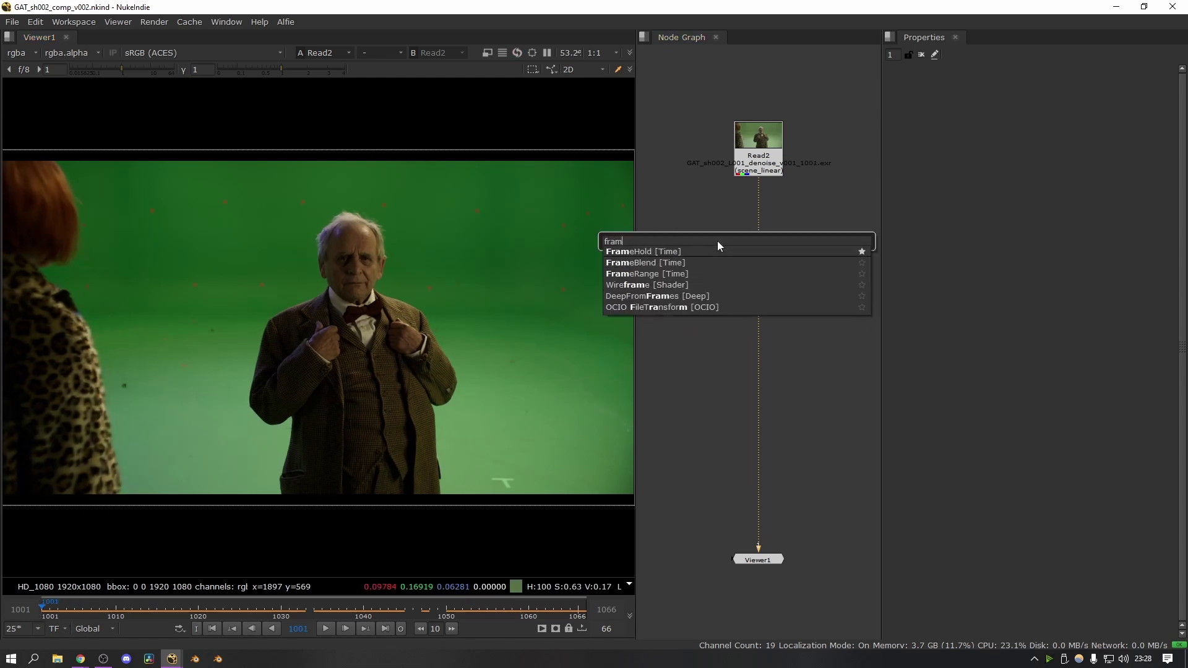
key("Return")
left_click_drag(702, 219, 778, 165)
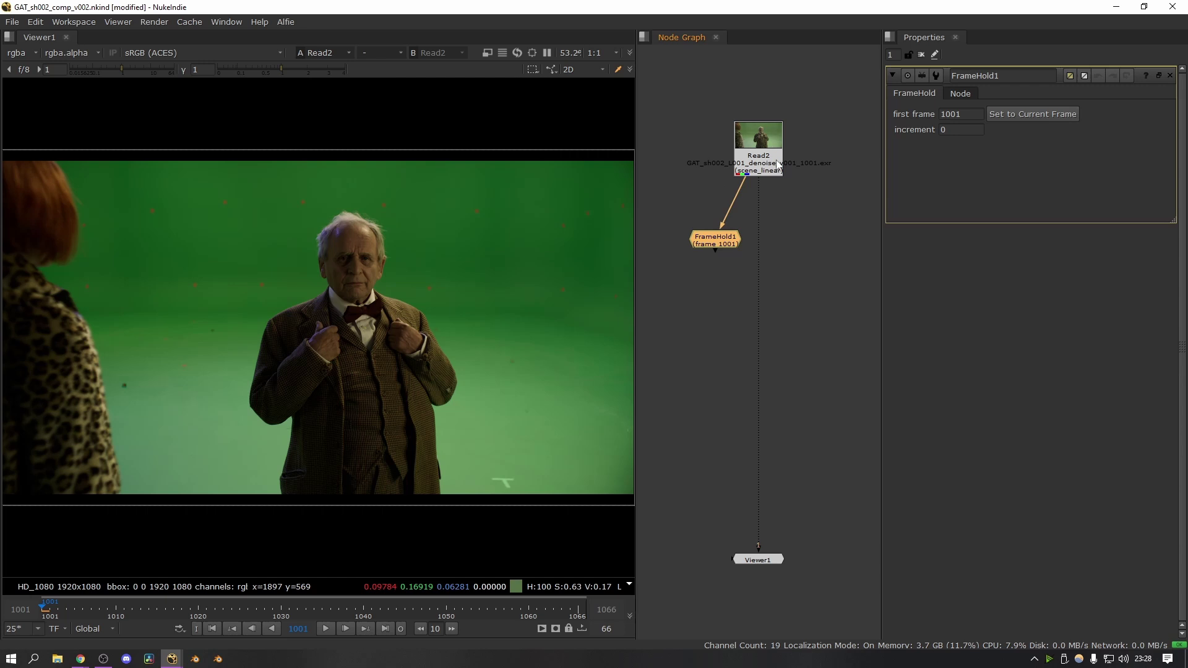
left_click_drag(705, 242, 674, 244)
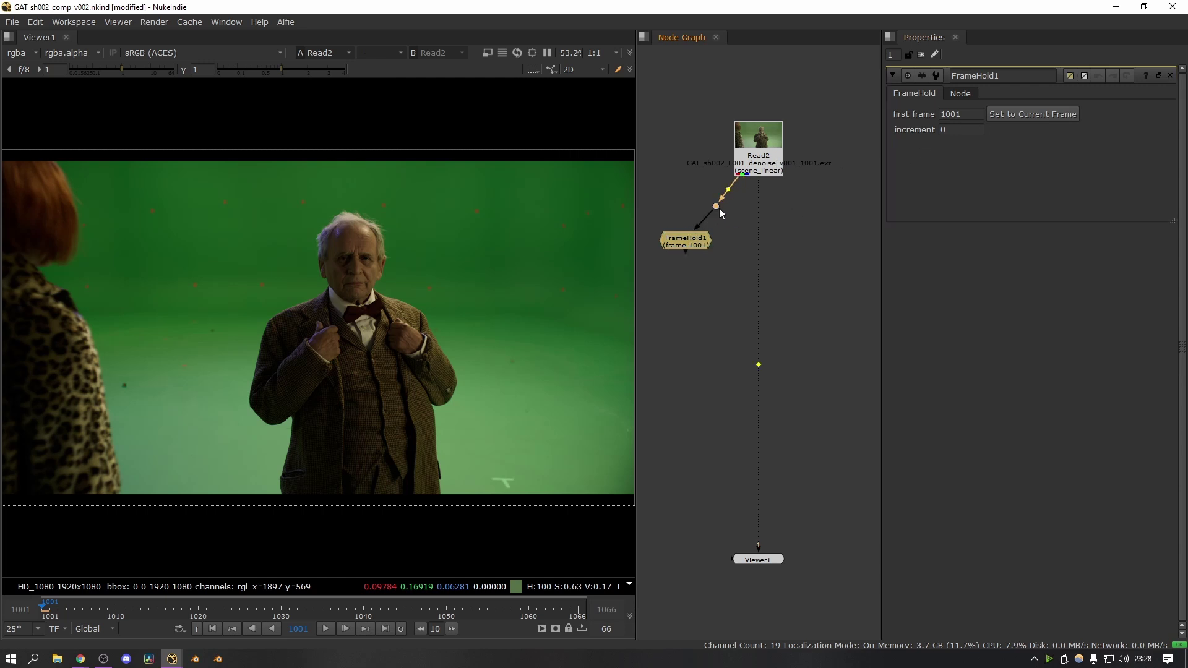
- Move to frame 1022, add a FrameHold for that frame, and connect it to the dot below Read2
left_click_drag(87, 605, 218, 616)
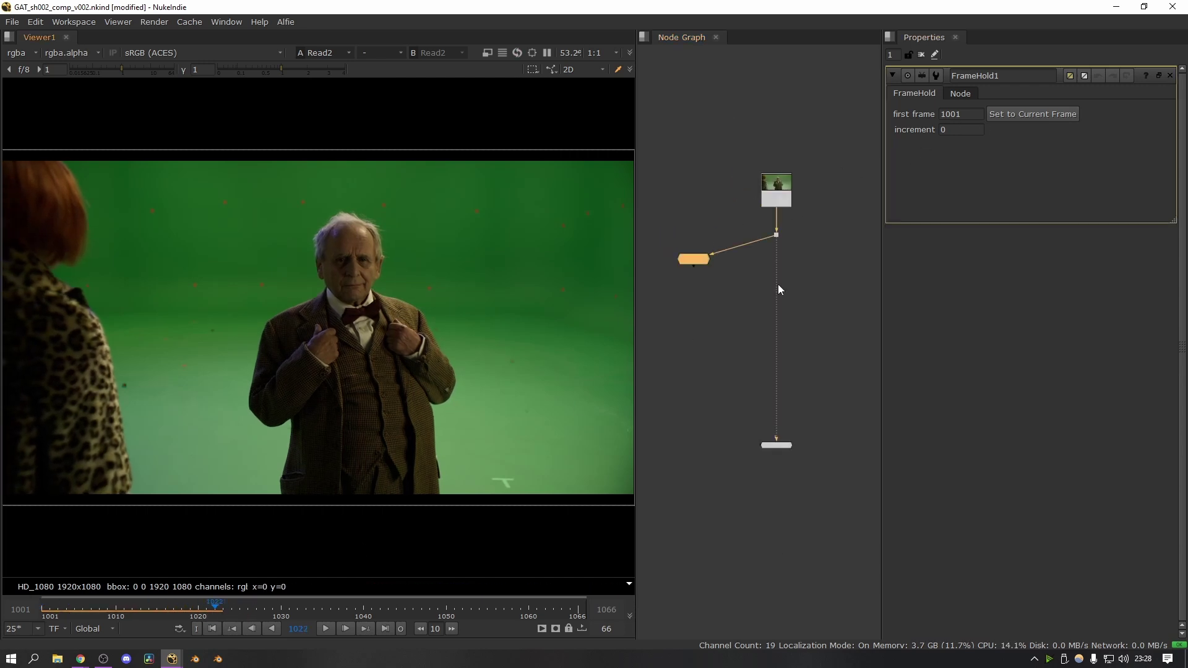
left_click(745, 289)
key("Tab")
type("frame")
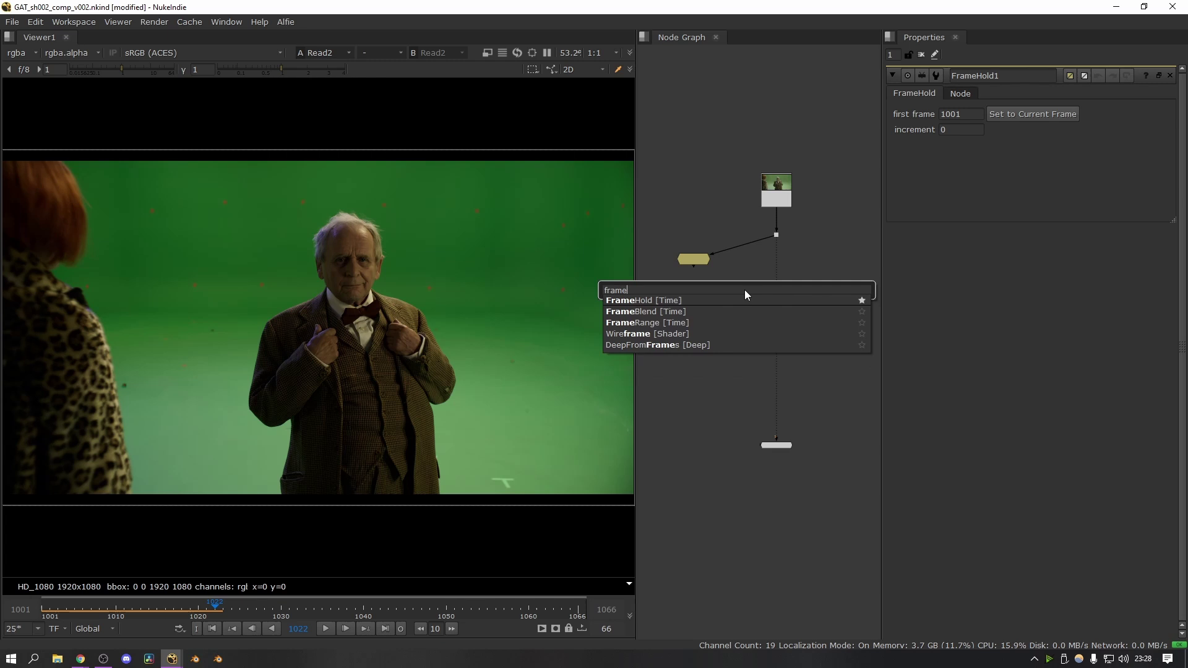
key("Return")
left_click_drag(746, 271, 772, 238)
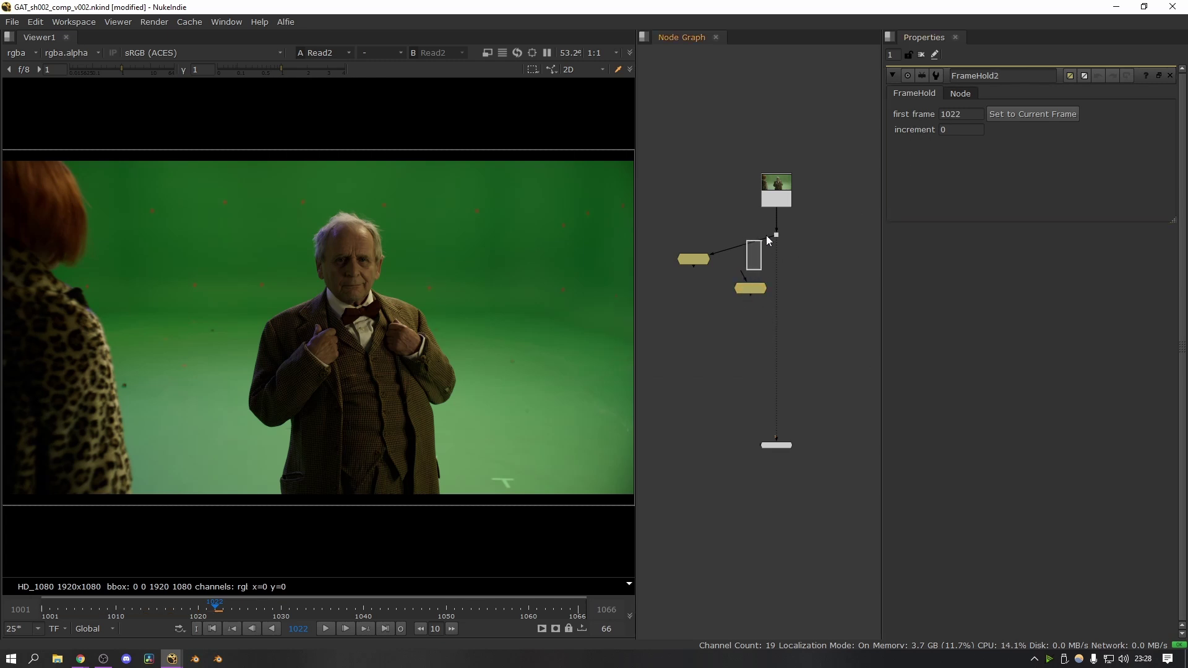
left_click_drag(772, 237, 783, 229)
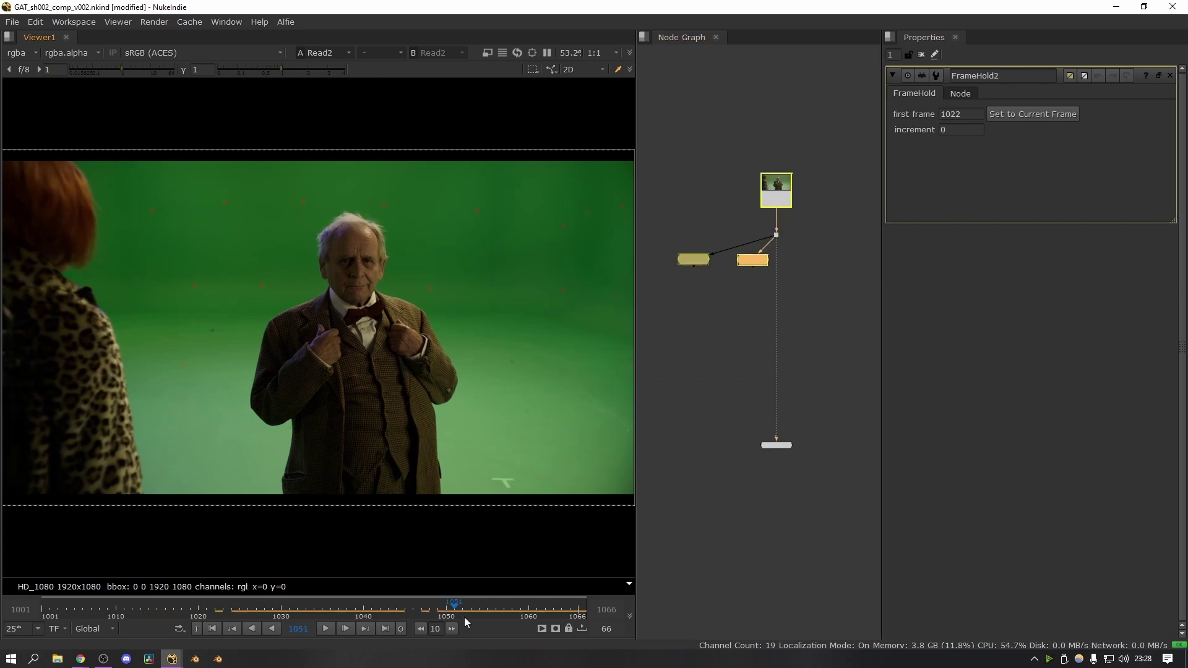
- Go to the last frame, 1066, and add a third FrameHold for it beside the Read2 branch
left_click_drag(464, 618, 581, 622)
middle_click_drag(772, 350, 730, 426)
scroll(729, 421, "up", 3)
middle_click_drag(772, 272, 731, 382)
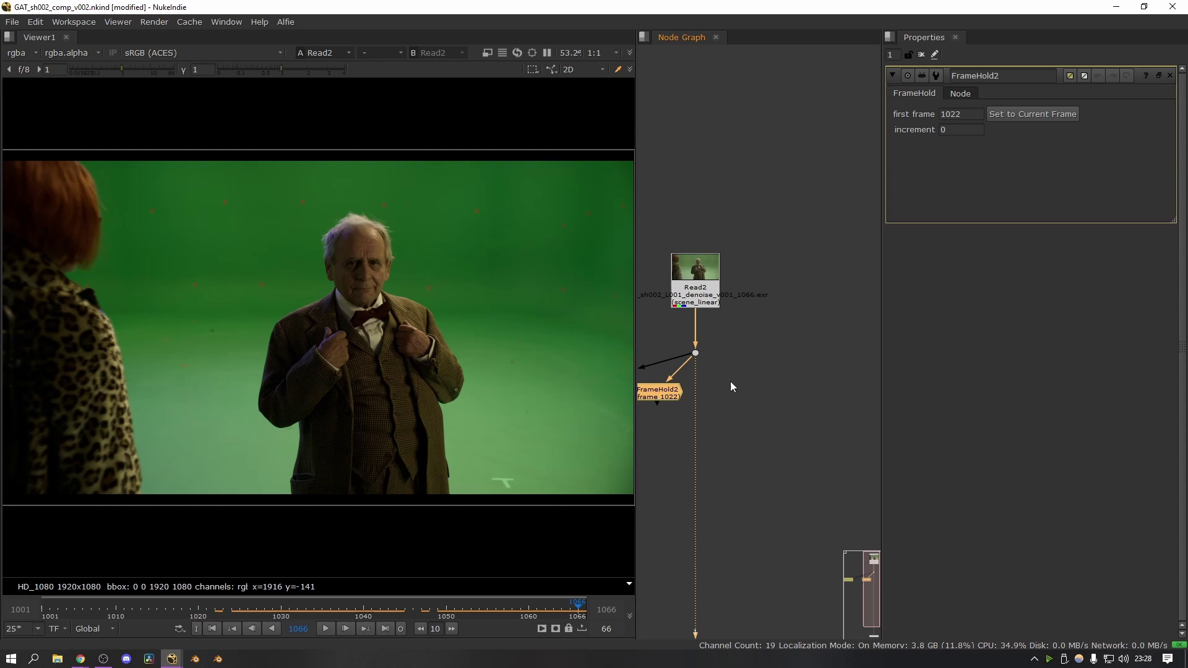
left_click(764, 390)
key("Tab")
type("frame")
key("Down")
key("Return")
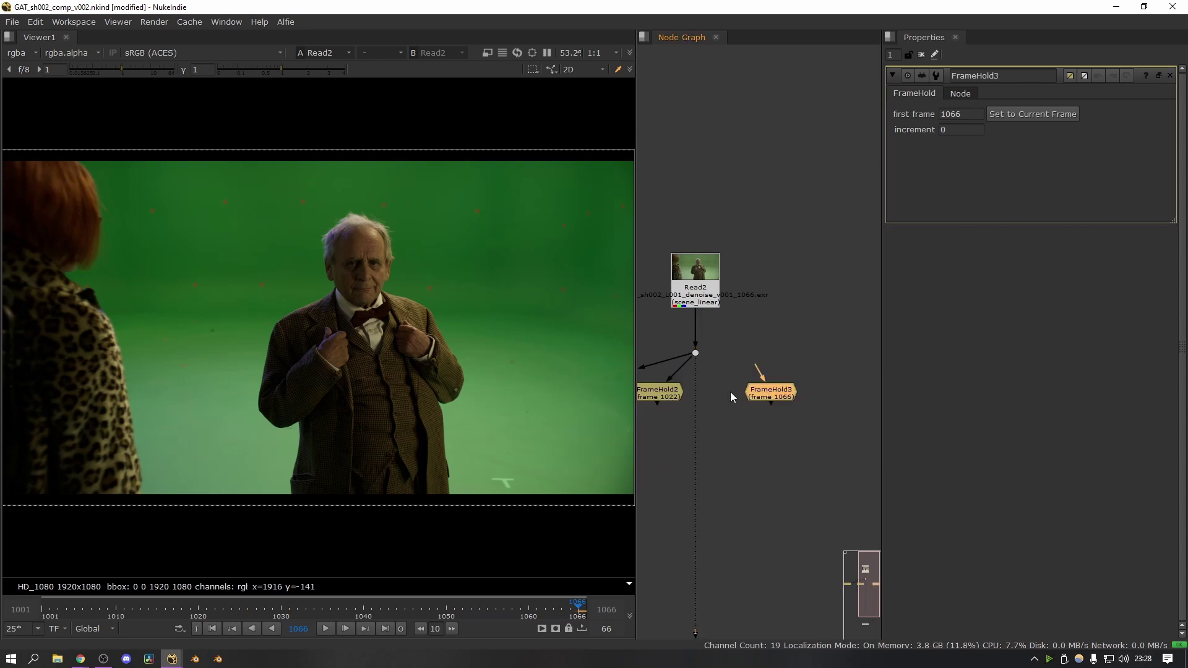
left_click_drag(762, 383, 823, 416)
scroll(791, 396, "down", 3)
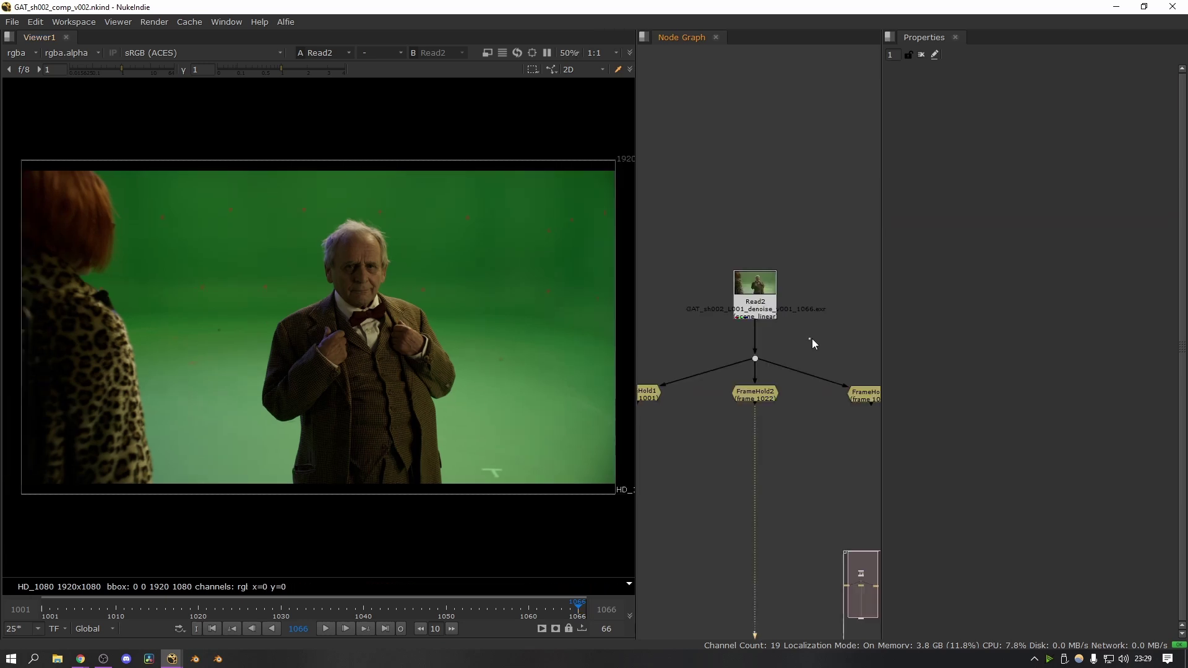
- Insert a FrameRange node between Read2 and the branching dot, with a frame range of 1 to 1
key("Tab")
type("framer")
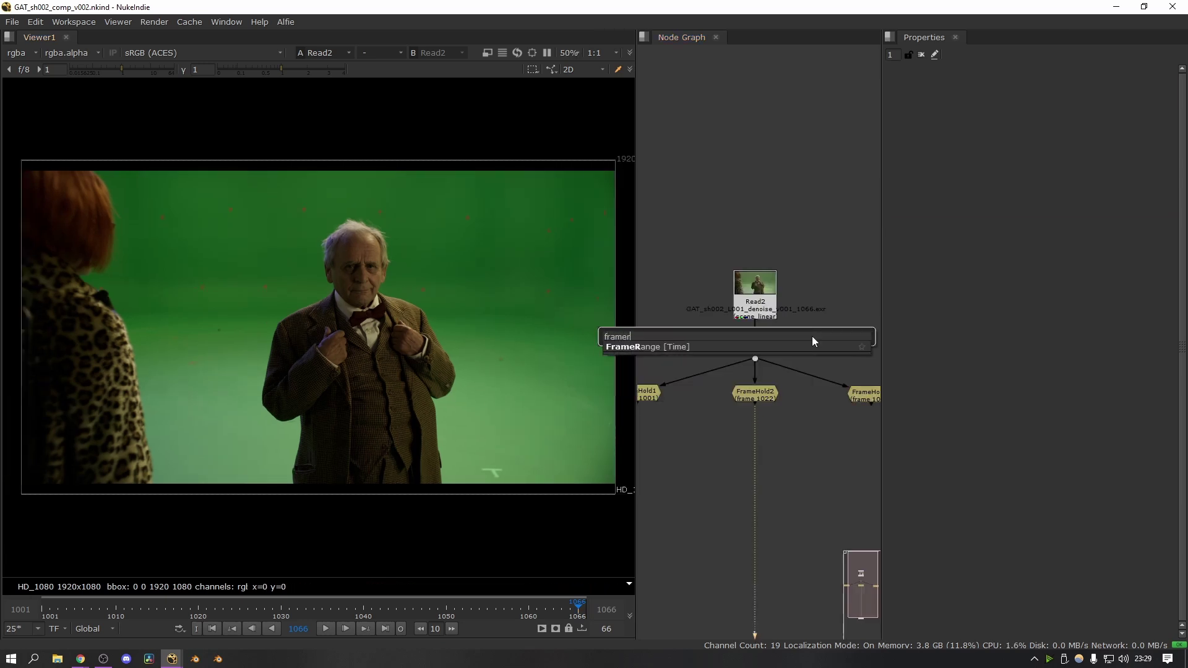
key("Return")
left_click(755, 340)
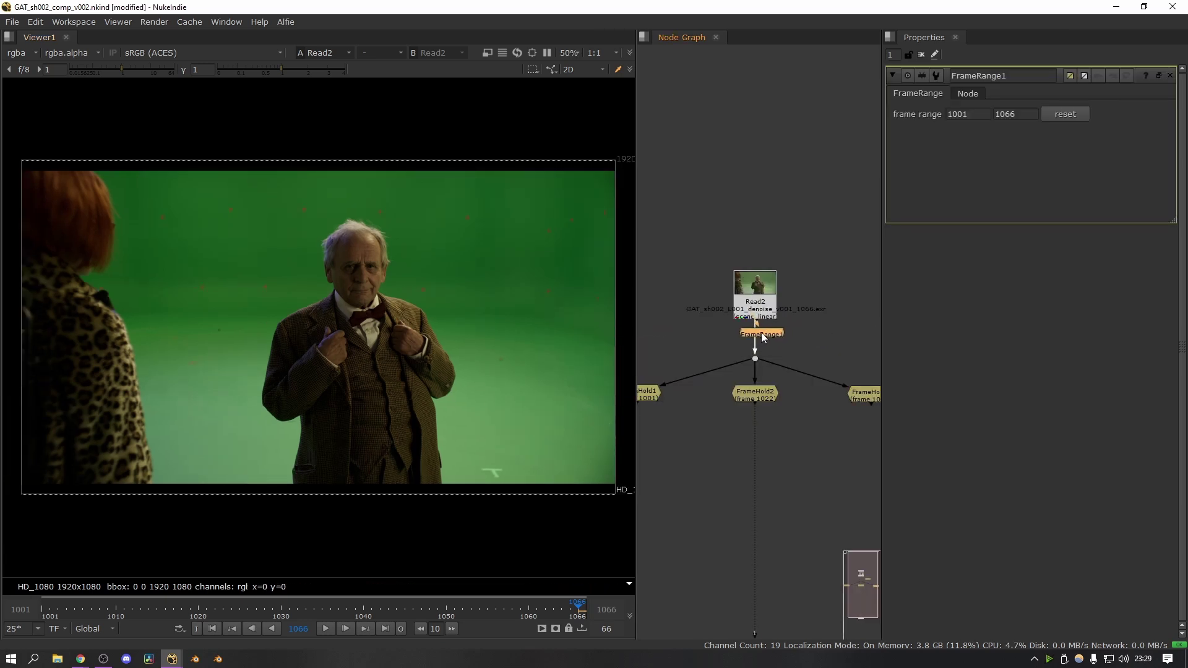
type("1")
key("Tab")
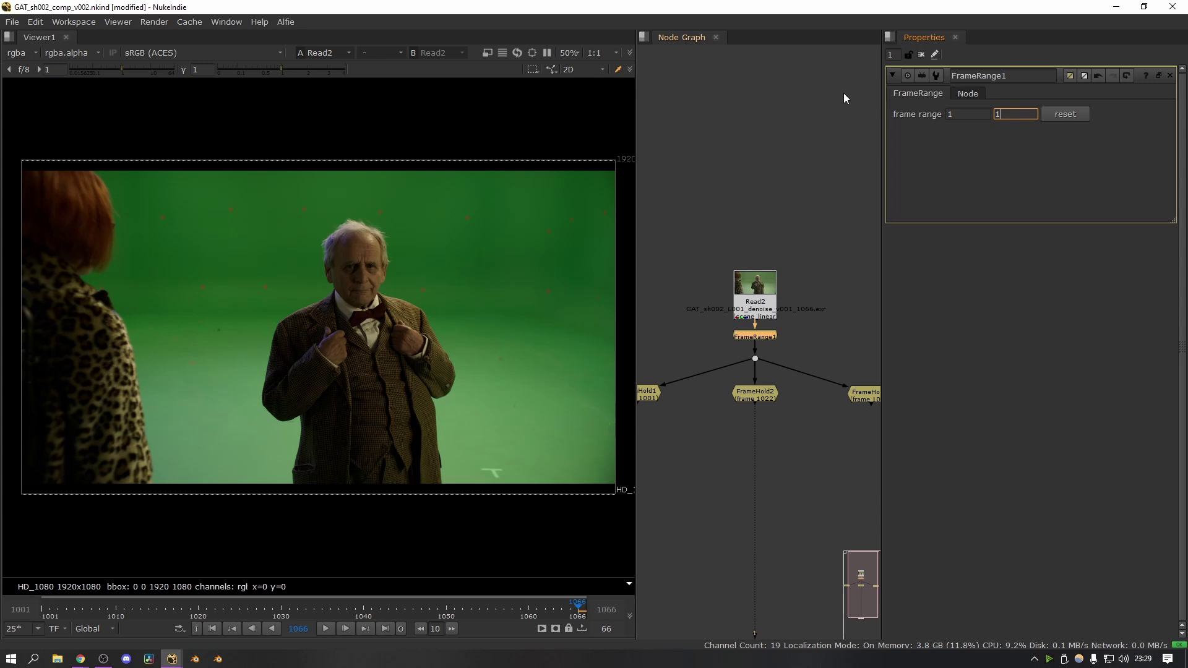
type("1")
- View the frame 1001 FrameHold, add a Roto node below it, and enable the Roto's replace option
scroll(760, 353, "down", 2)
left_click_drag(657, 383, 875, 444)
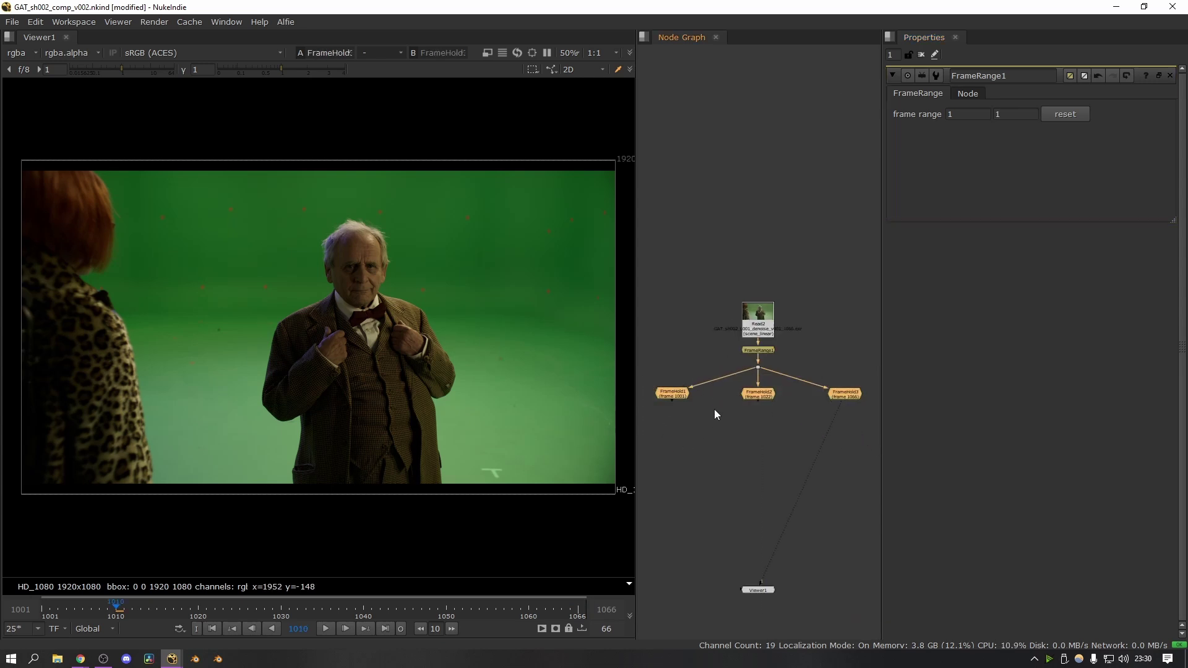
left_click(783, 420)
key("f")
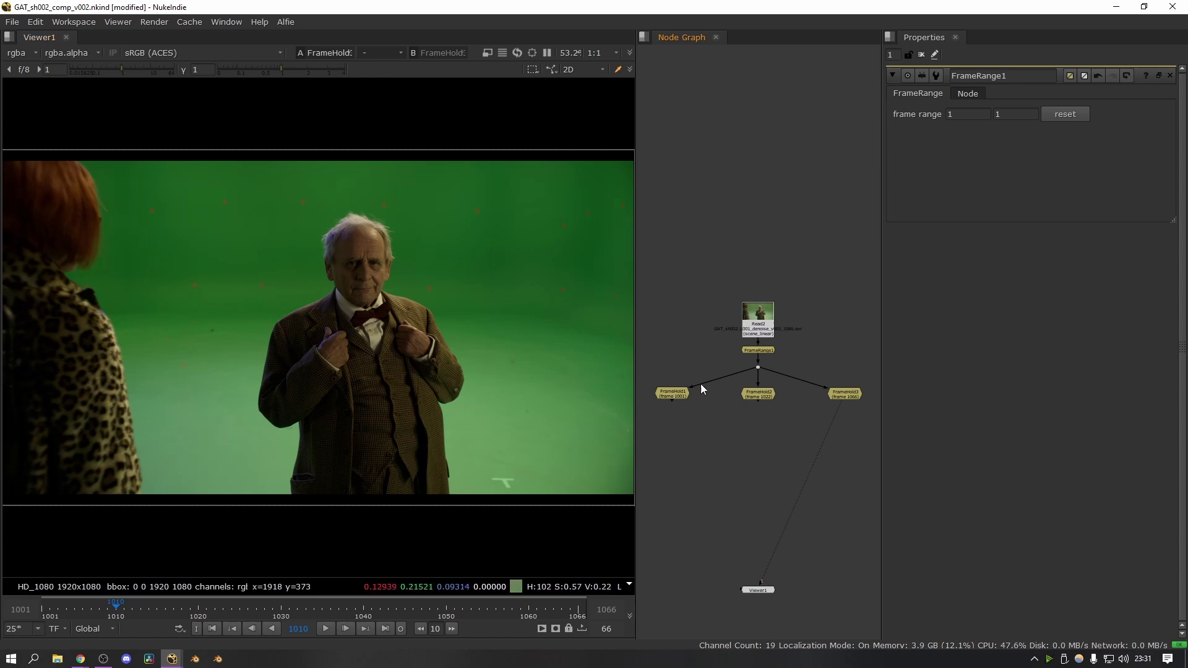
mouse_move(643, 366)
left_mouse_down()
mouse_move(696, 422)
mouse_move(743, 437)
left_mouse_up()
key("1")
left_click(713, 433)
scroll(713, 438, "up", 2)
left_click(732, 395)
key("o")
left_click(1068, 142)
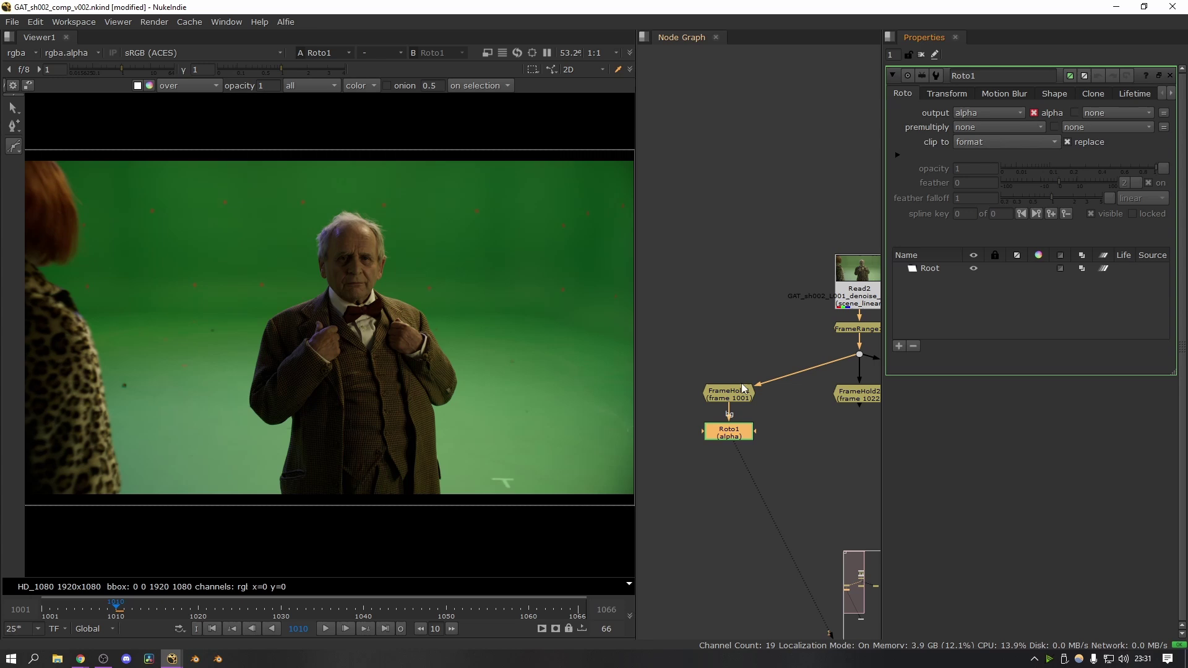
- Start a Bezier roto shape at the plate's bottom edge, tracing the man's jacket side and the underside of his bent sleeve
scroll(366, 368, "up", 6)
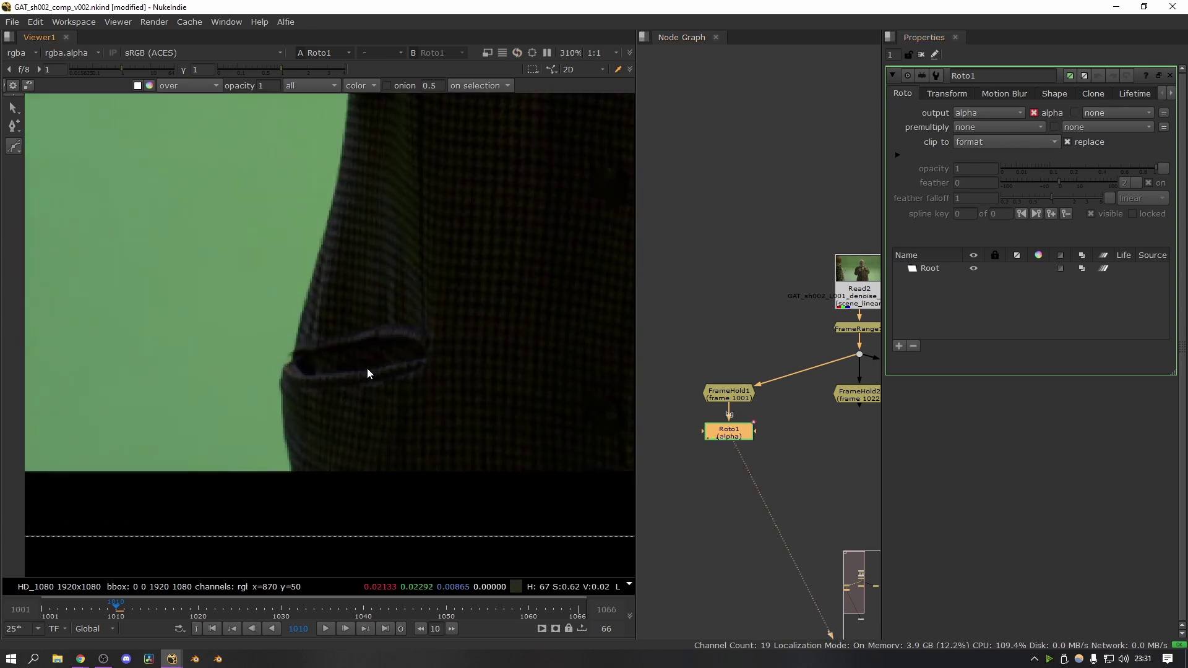
left_click(291, 477)
left_click(281, 437)
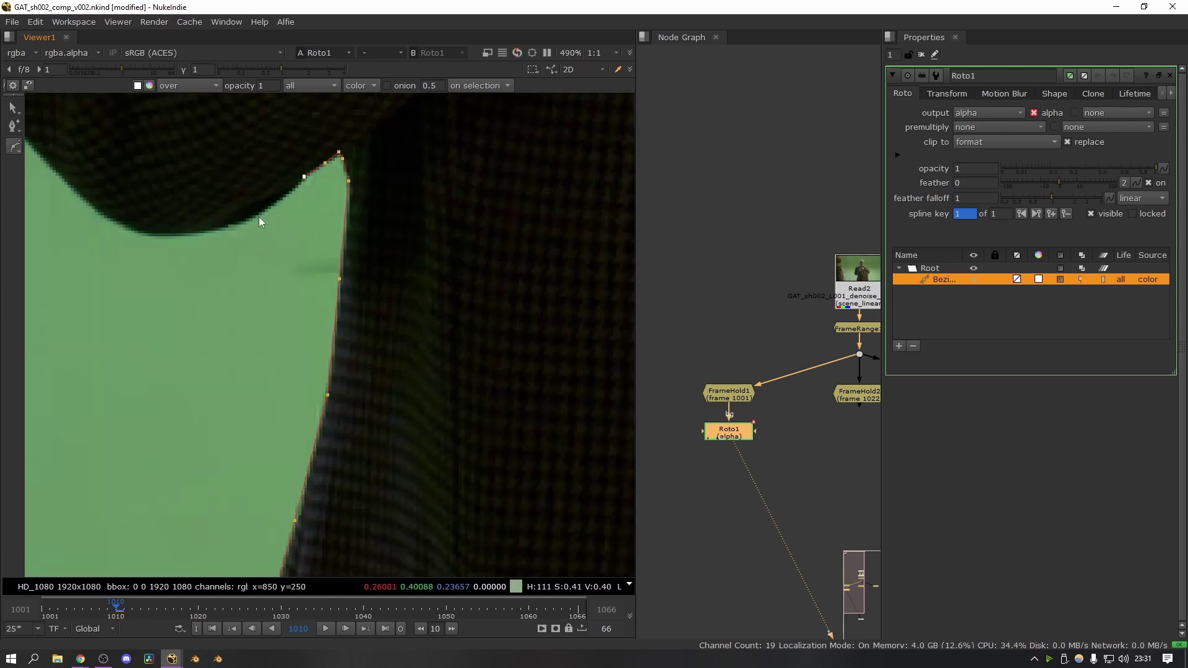
left_click(260, 217)
middle_click_drag(255, 223, 374, 233)
left_click(319, 245)
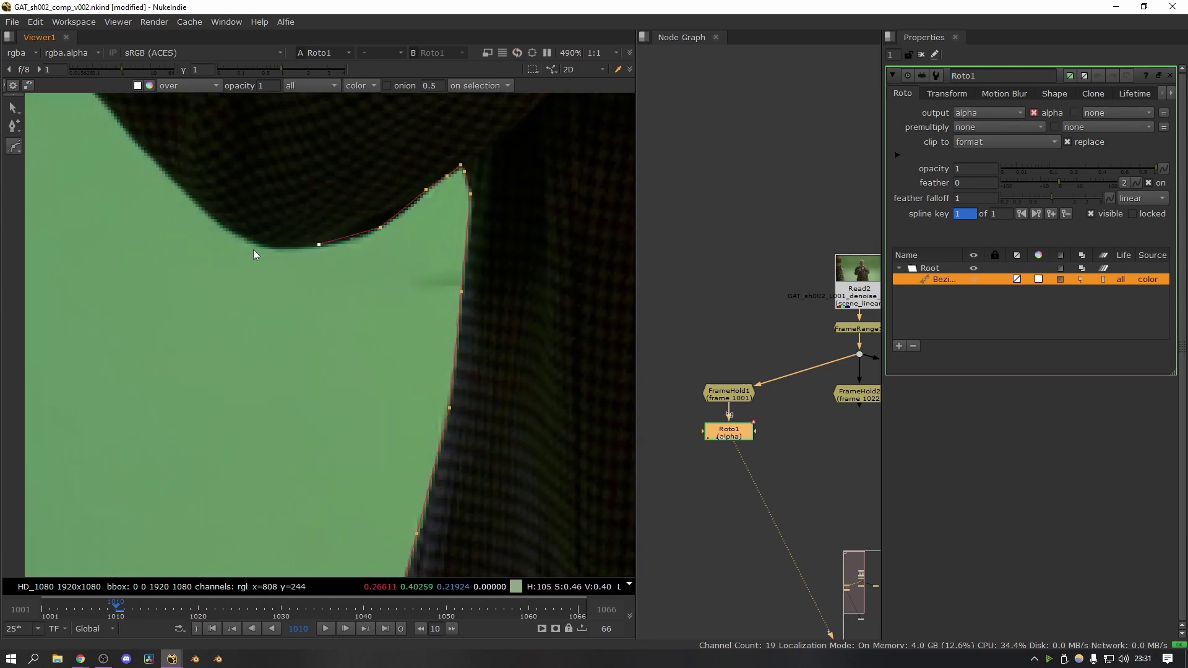
left_click(255, 245)
middle_click_drag(230, 218, 385, 381)
left_click(334, 348)
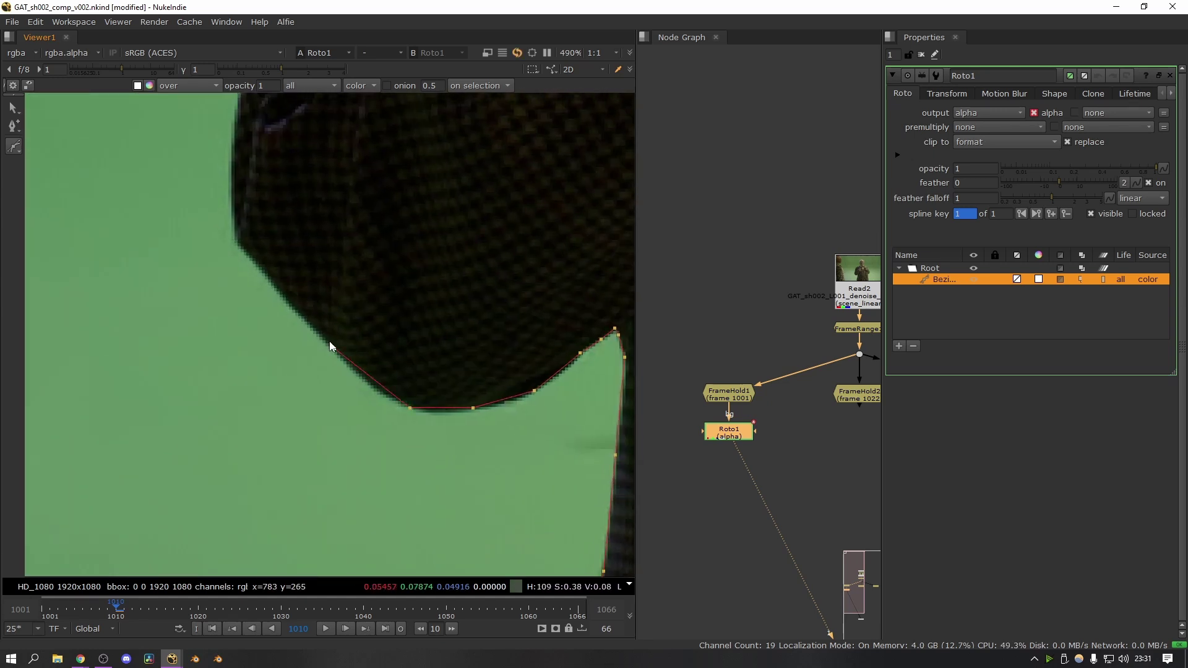
left_click(269, 282)
middle_click_drag(269, 282, 296, 321)
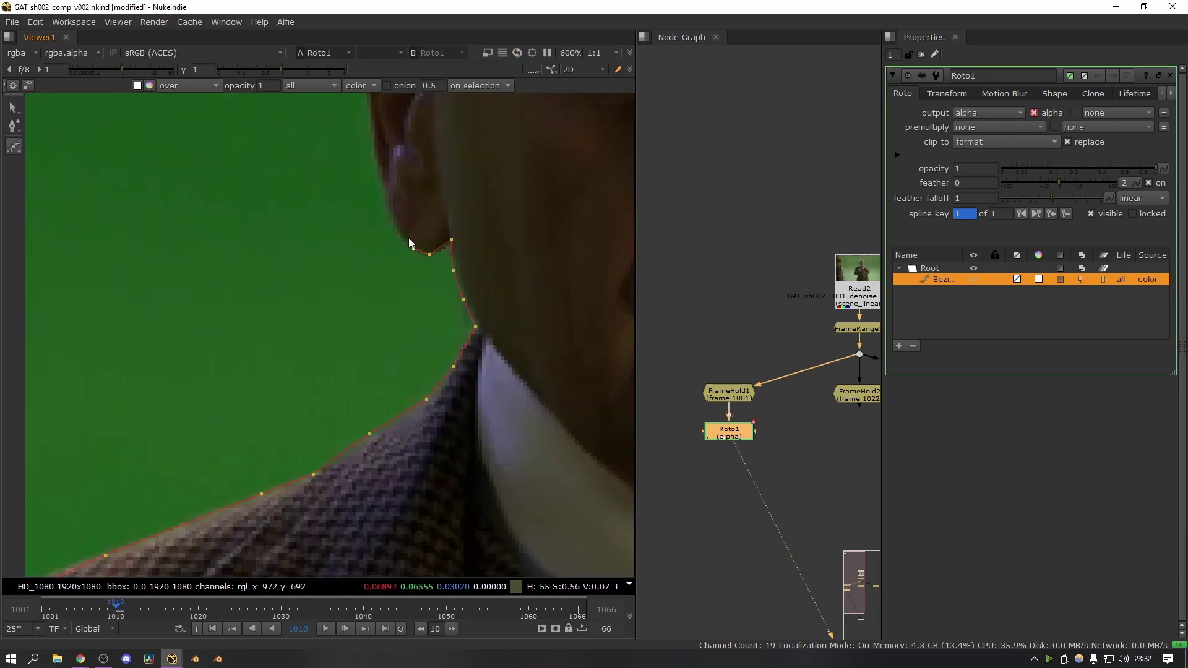
- Continue the roto outline up the man's ear and over his head, staying inside the fine hair
left_click(388, 211)
middle_click_drag(389, 210, 393, 336)
middle_click_drag(377, 262, 385, 342)
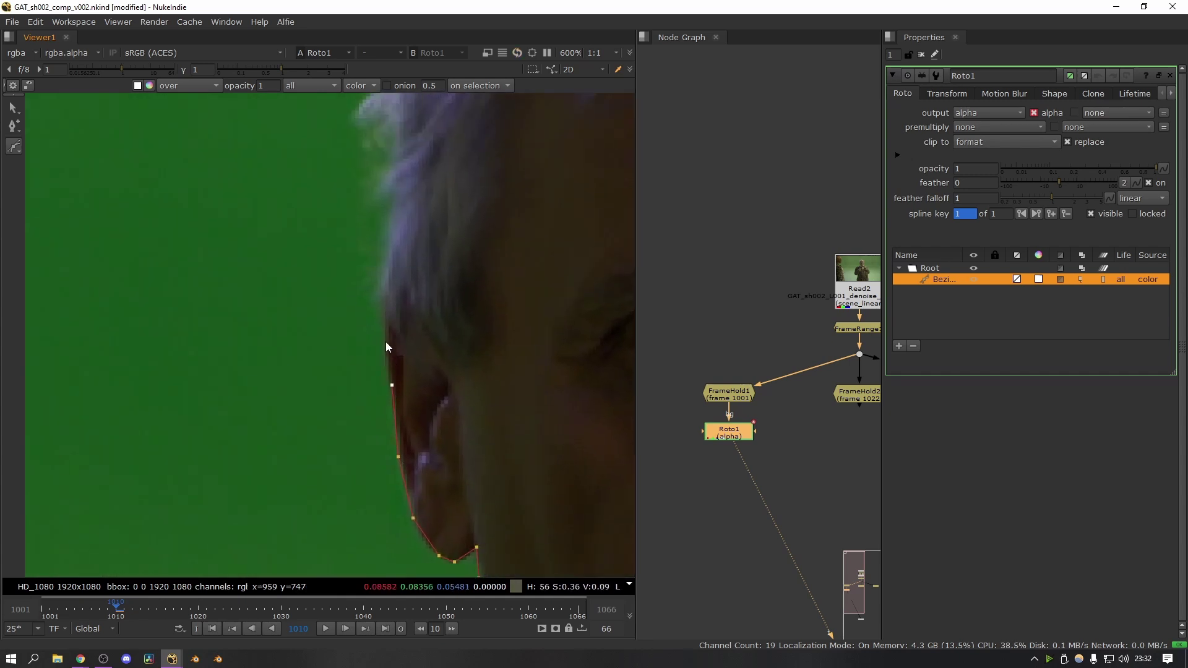
scroll(382, 232, "down", 4)
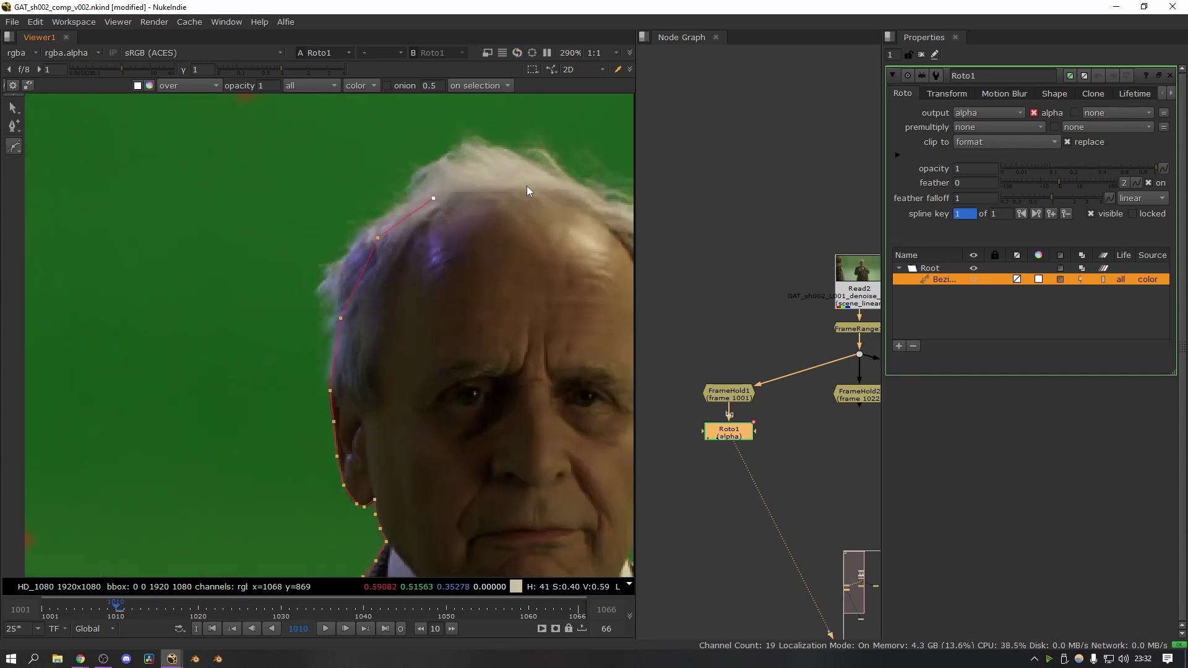
scroll(388, 239, "down", 2)
scroll(451, 246, "up", 5)
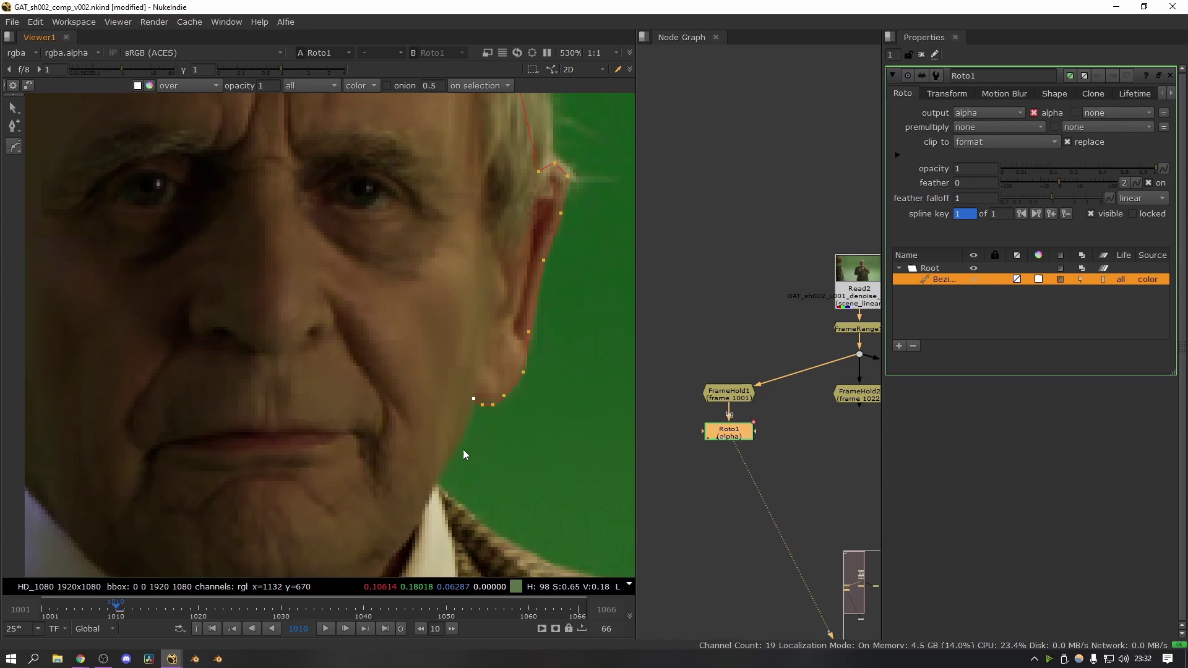
- Trace the remaining neck and body edge, close the shape at the plate's bottom edge, and smooth all its points
middle_click_drag(440, 485, 489, 204)
scroll(489, 371, "down", 3)
left_click(491, 411)
middle_click_drag(371, 399, 485, 396)
middle_click_drag(346, 372, 456, 388)
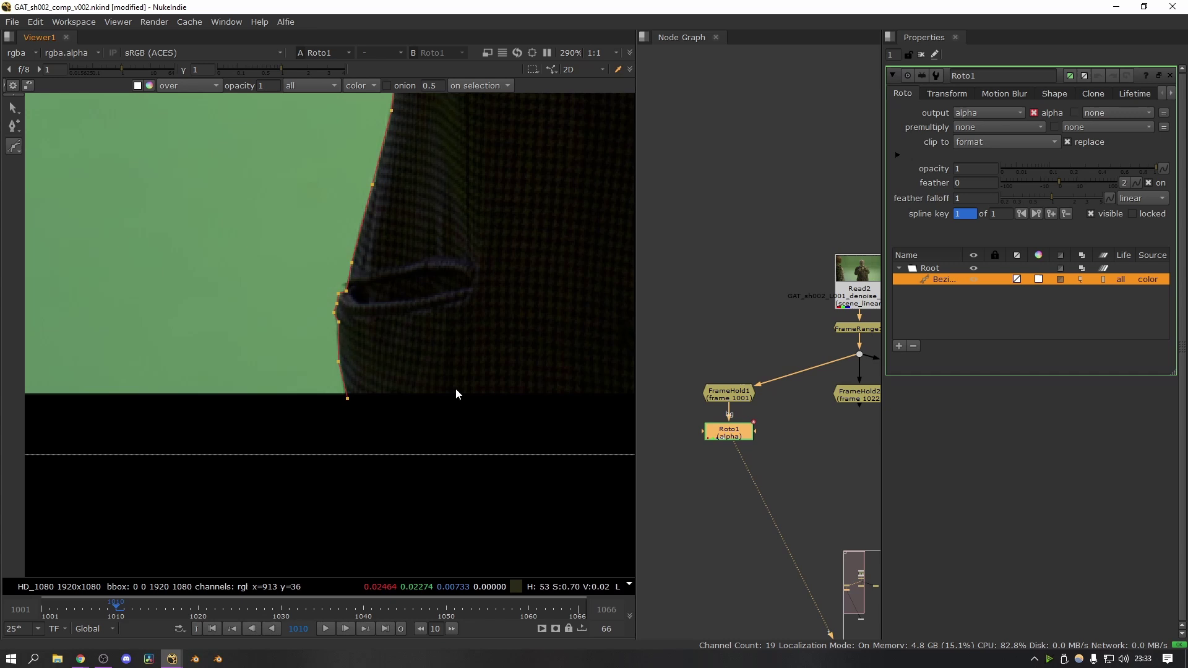
scroll(343, 398, "up", 3)
left_click(349, 404)
scroll(390, 457, "down", 4)
key("ctrl+a")
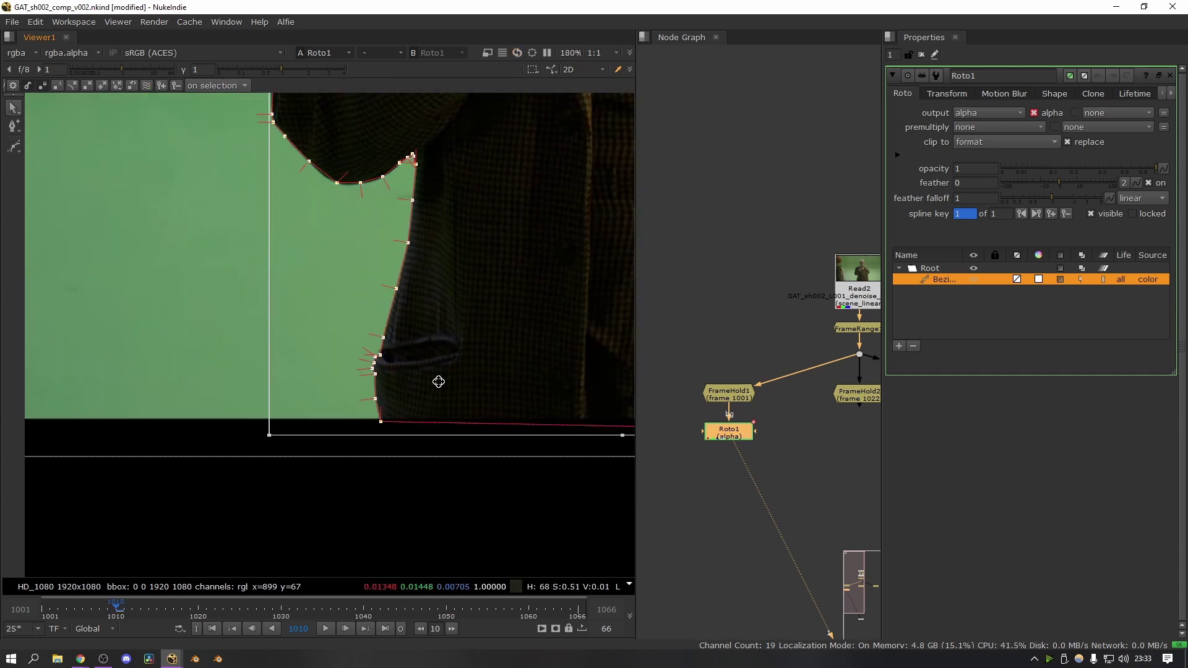
- Fit the plate, hide the roto overlay, and check the man's matte in the alpha channel before returning to colour
left_click(267, 378)
scroll(340, 337, "down", 4)
key("h")
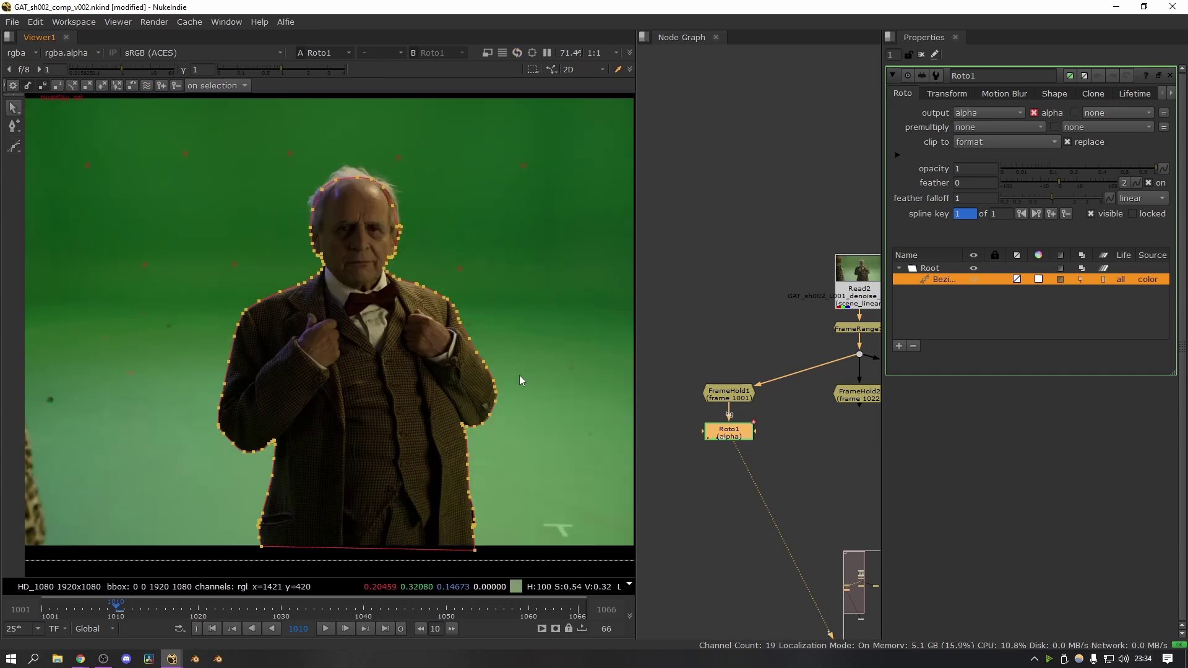
key("q")
key("a")
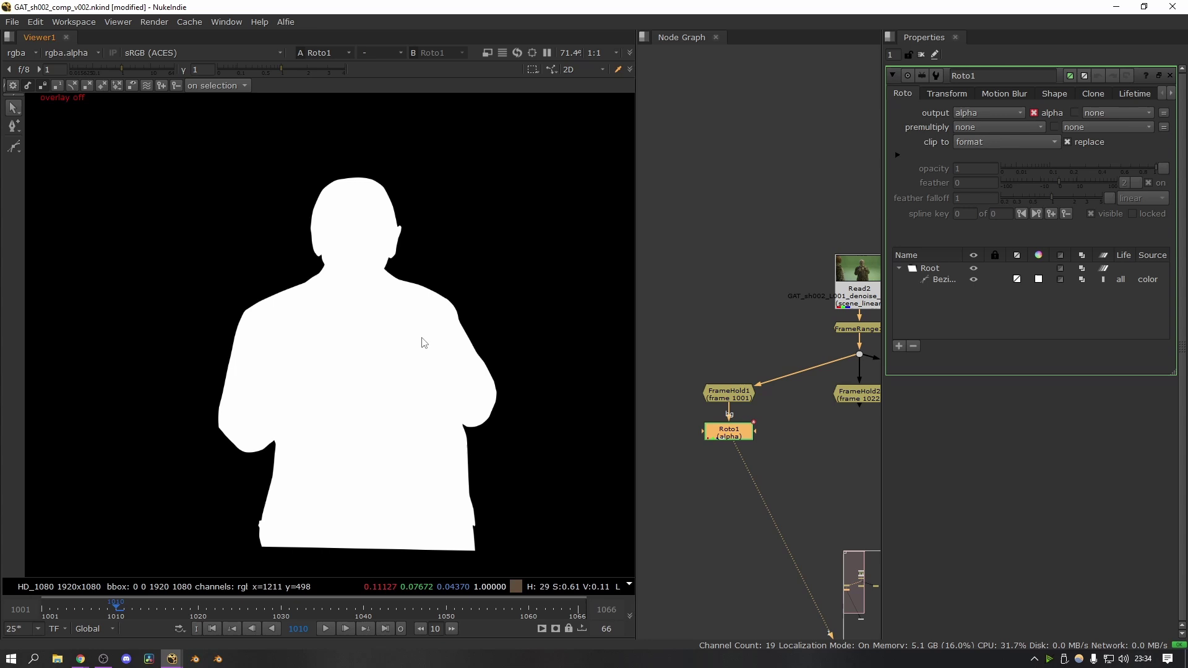
key("a")
- Show the roto overlay and examine how the outline sits inside the man's hair, then fit the whole plate
scroll(390, 223, "up", 5)
key("o")
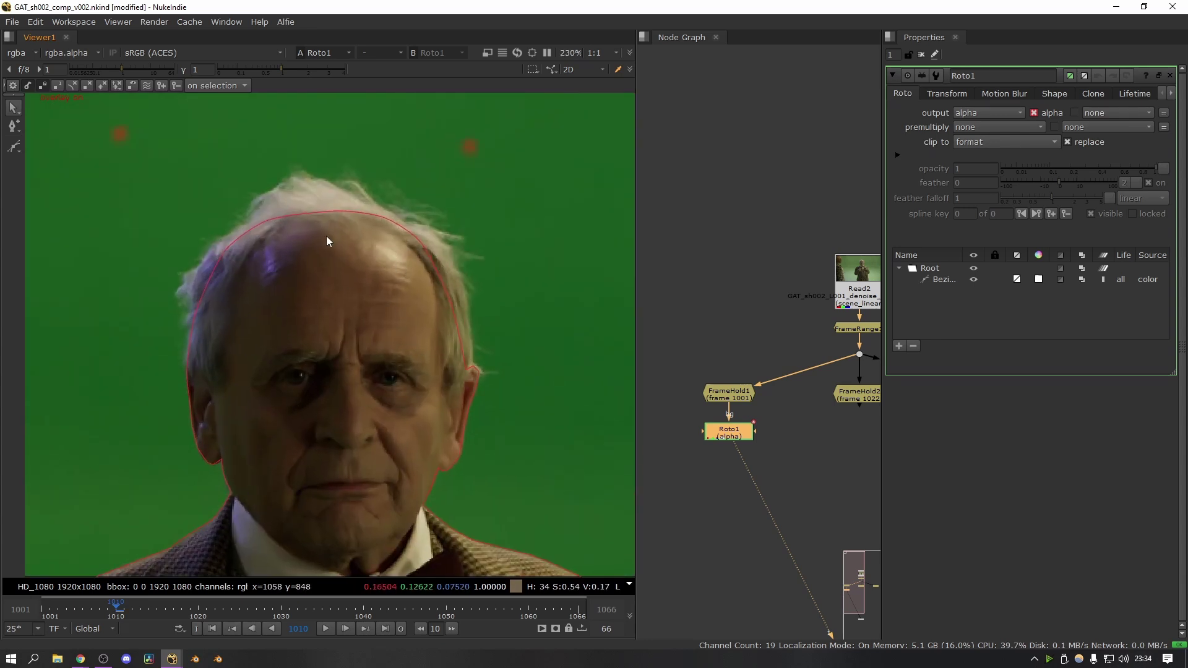
middle_click_drag(338, 242, 355, 285)
scroll(354, 386, "down", 3)
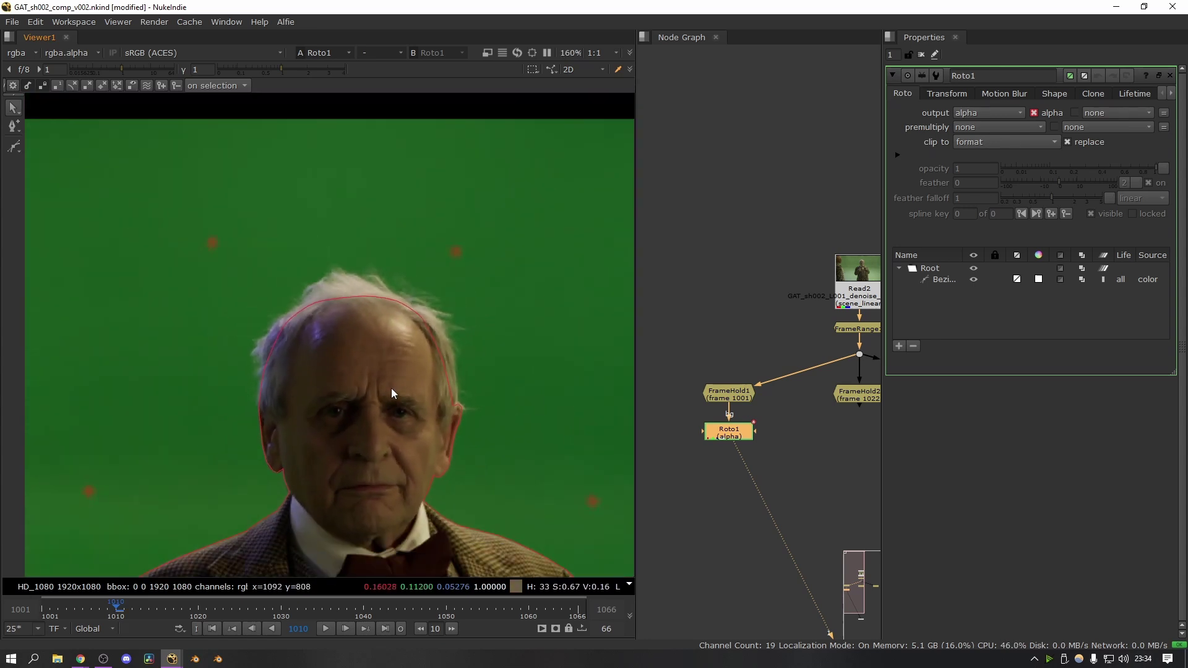
scroll(318, 258, "up", 1)
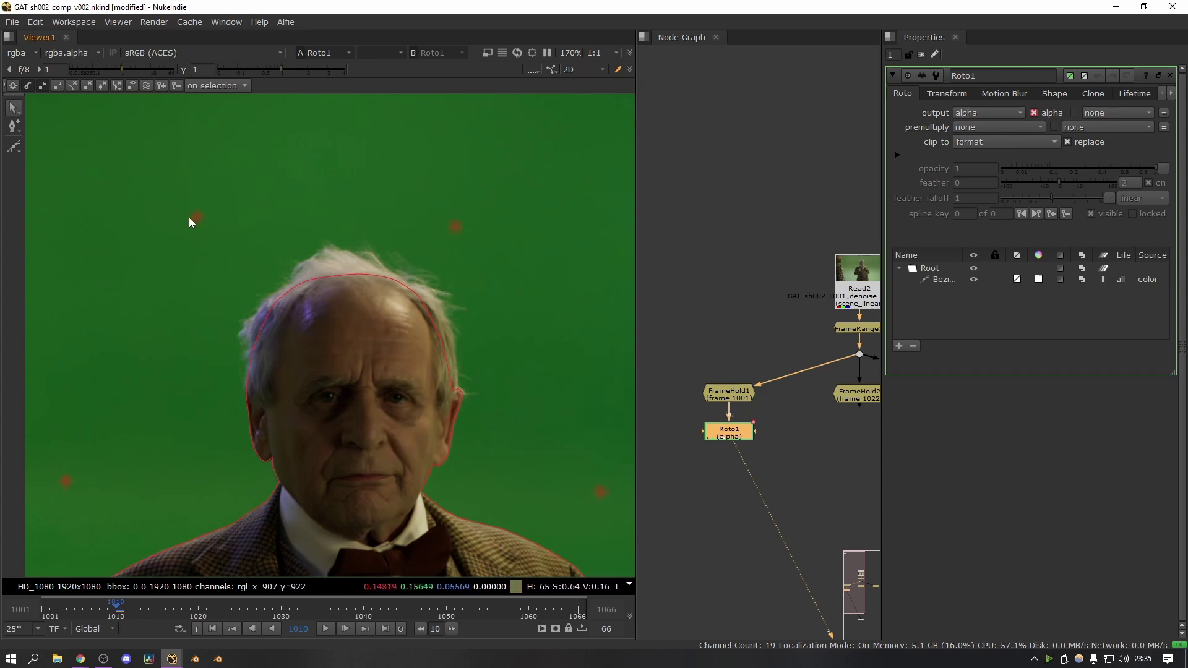
key("f")
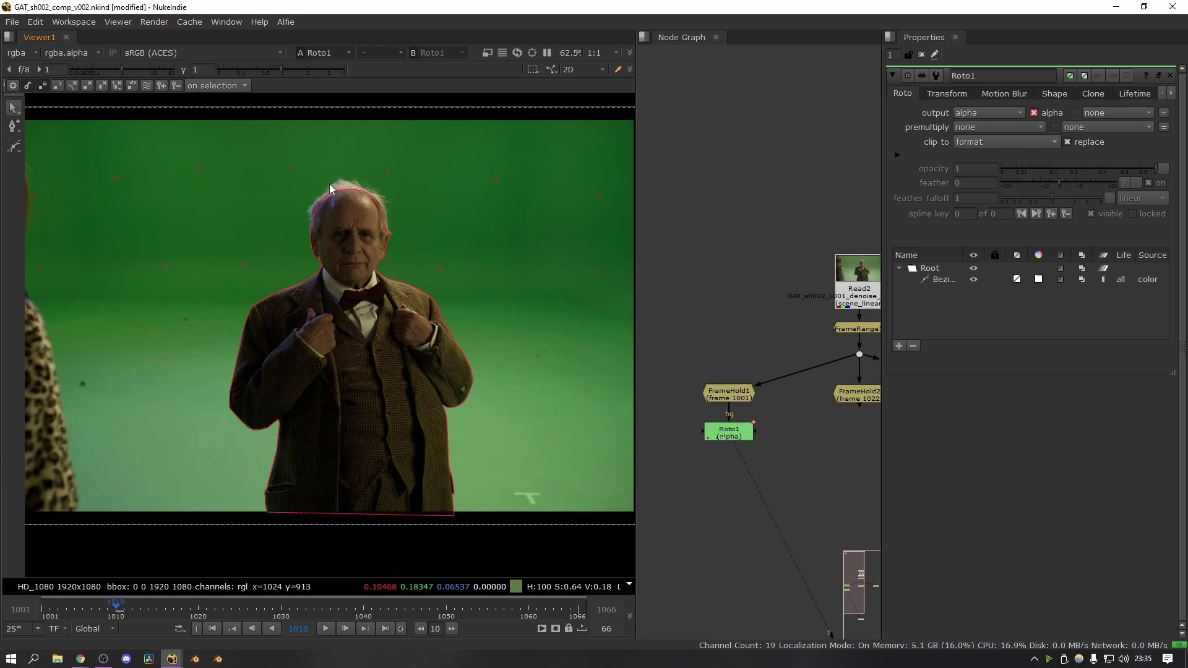
middle_click_drag(788, 423, 686, 389)
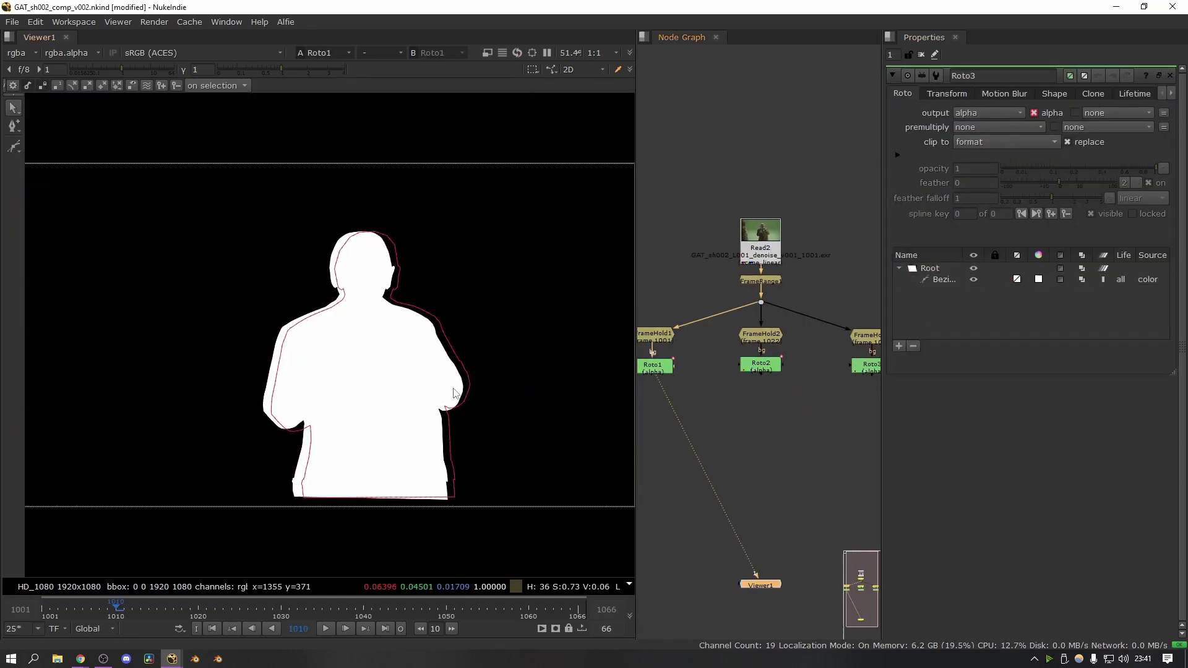
- View the frame 1066 Roto, then join all three Roto branches with an AppendClip node
key("1")
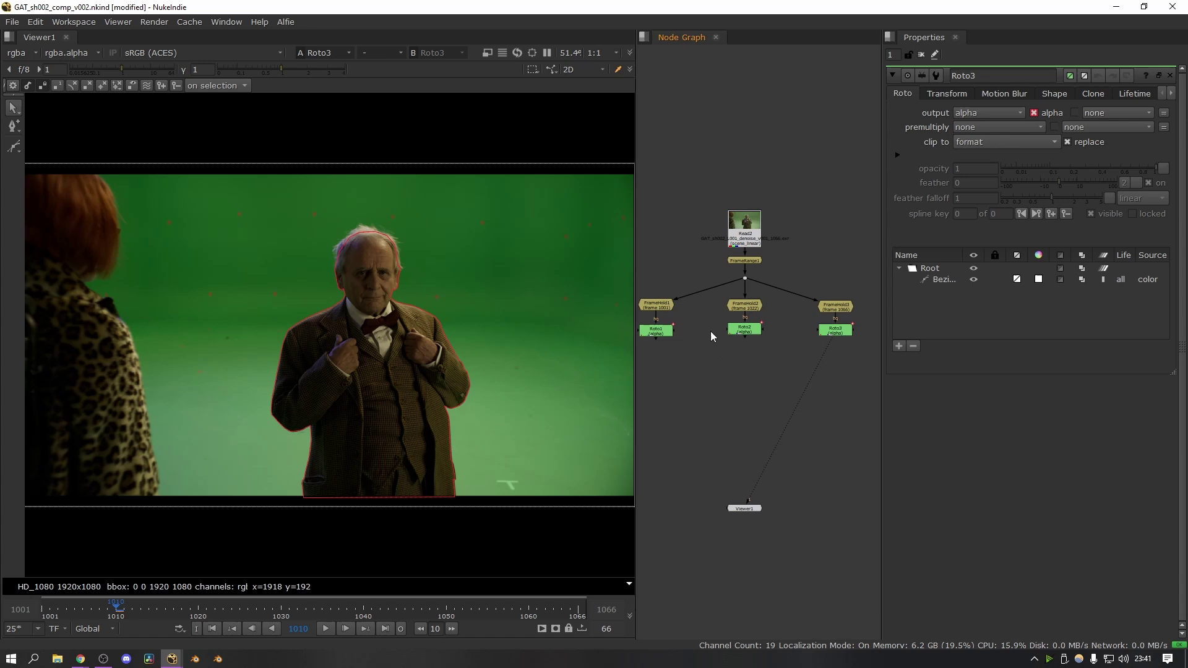
middle_click_drag(677, 333, 699, 354)
scroll(700, 354, "down", 1)
left_click_drag(694, 357, 871, 404)
key("Tab")
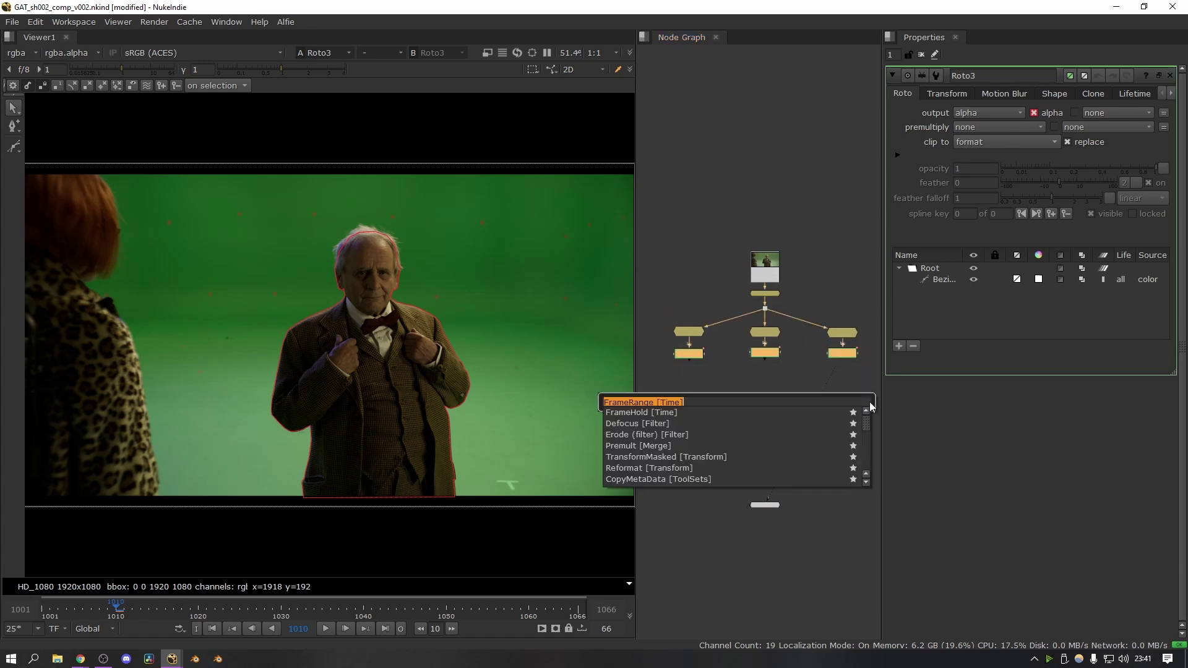
type("append")
key("Return")
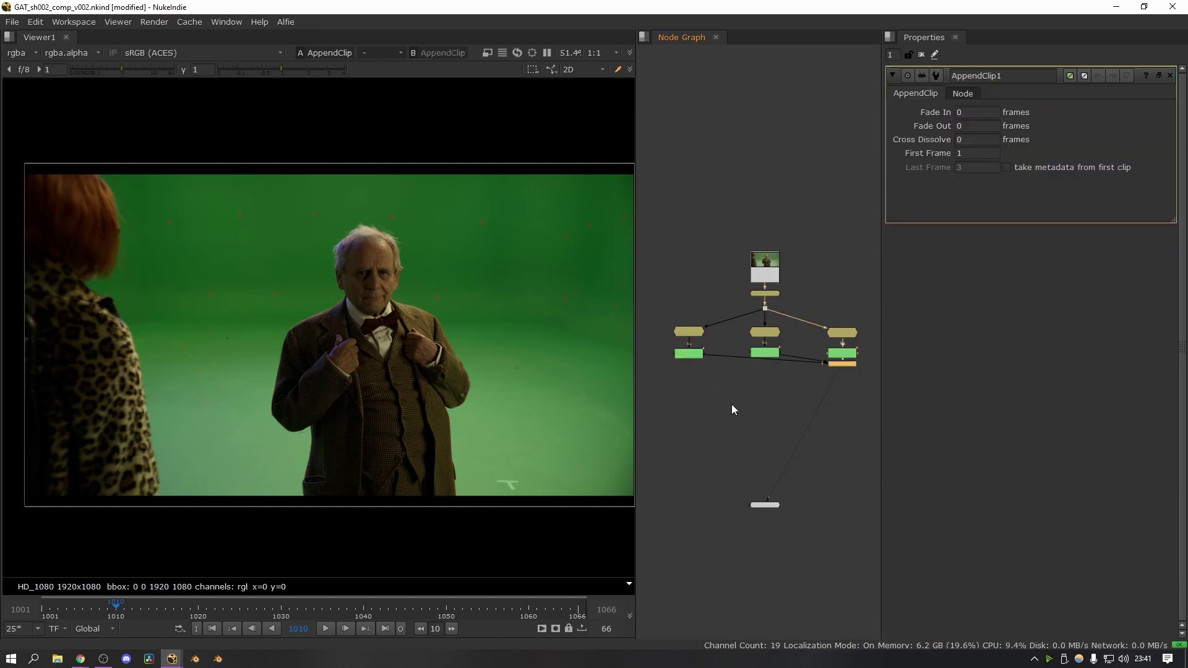
- Set the viewer's frame range to Input and go to frame 1 of the appended clip
left_click(87, 629)
left_click(75, 582)
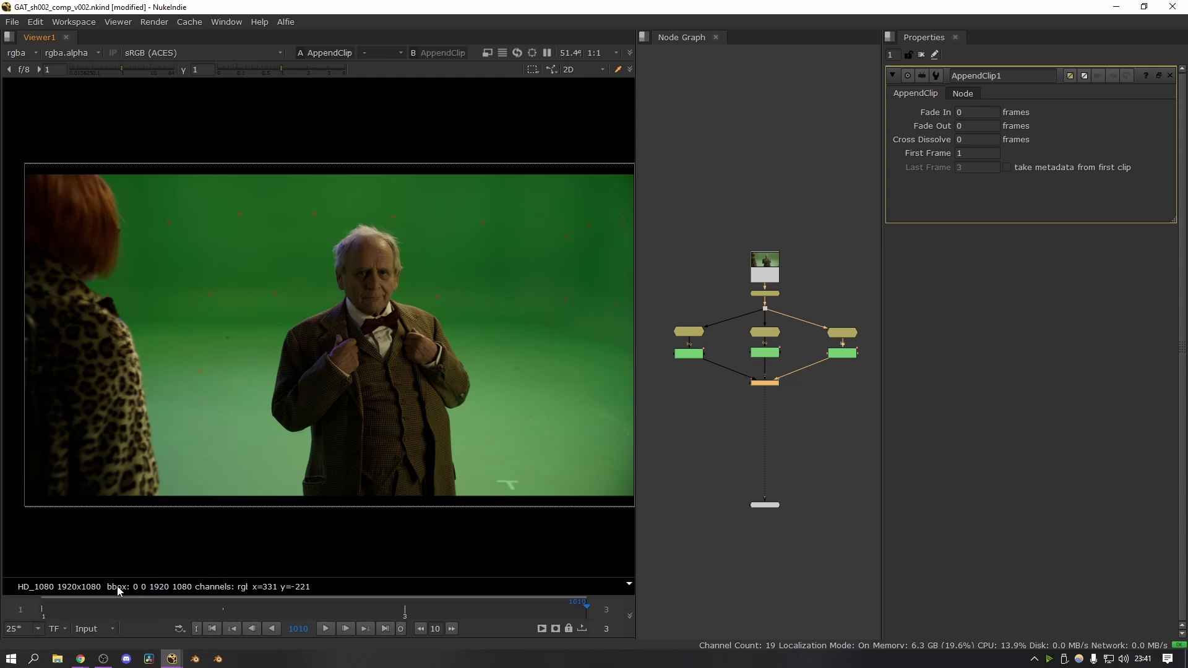
left_click(120, 604)
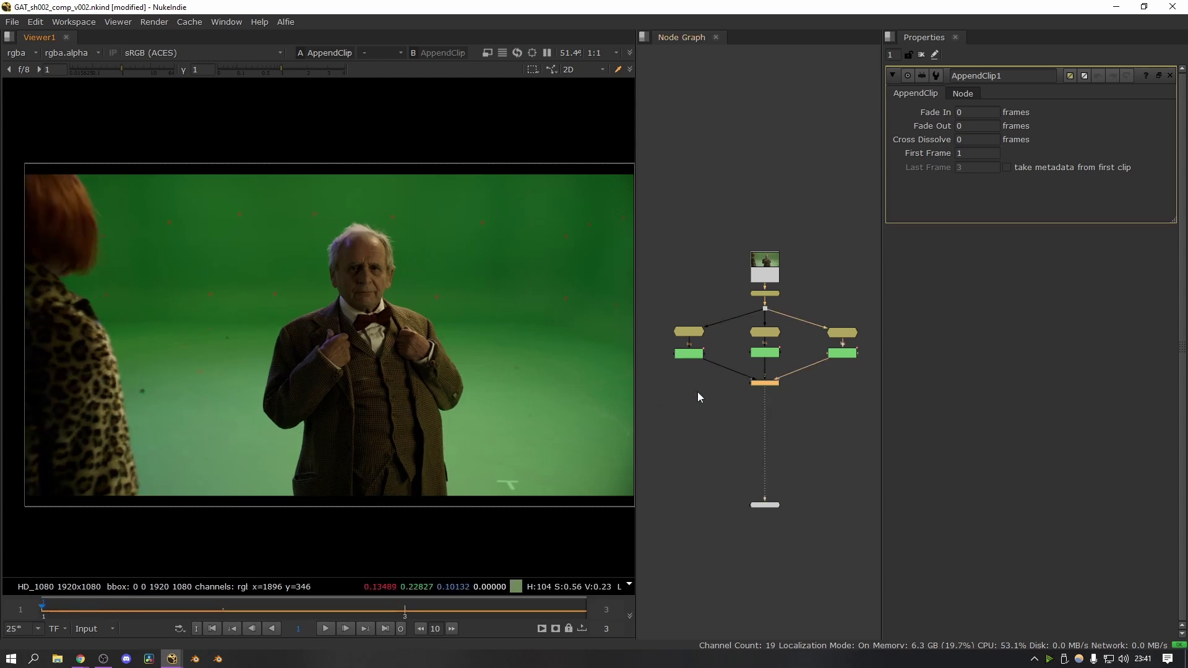
- Fit the node graph and scrub through the frames of the appended clip
left_click(709, 448)
key("f")
left_click_drag(408, 615, 91, 614)
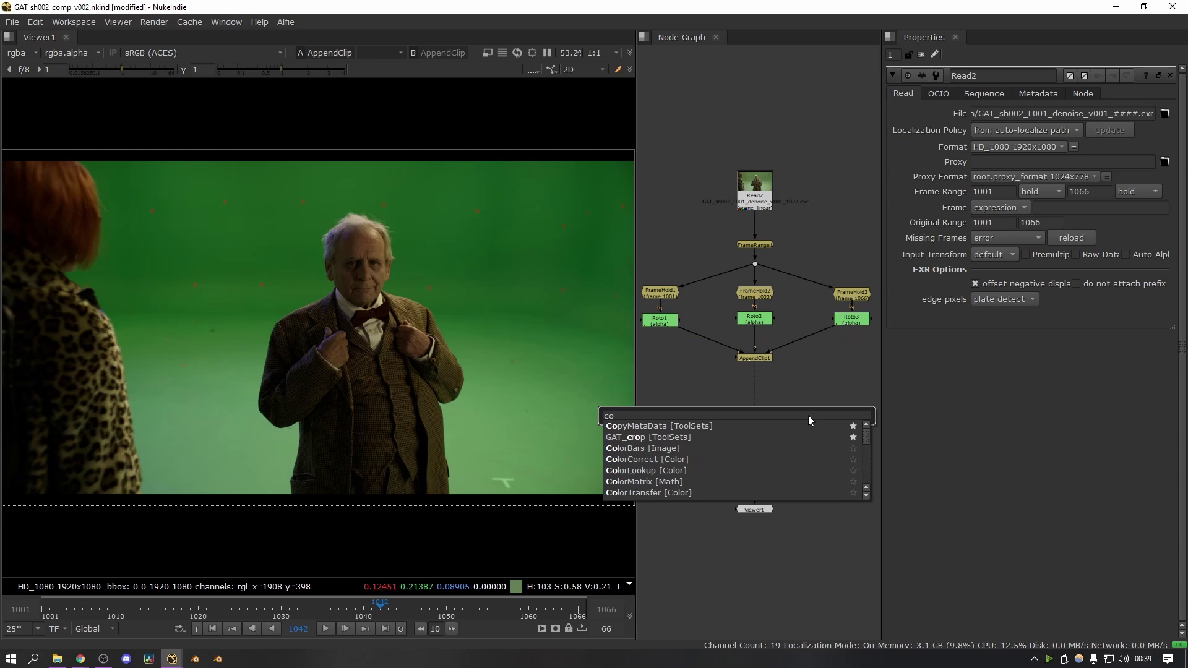
- Add a CopyCat node below the AppendClip and connect its Input to AppendClip1
type("app")
key("Escape")
scroll(808, 414, "up", 3)
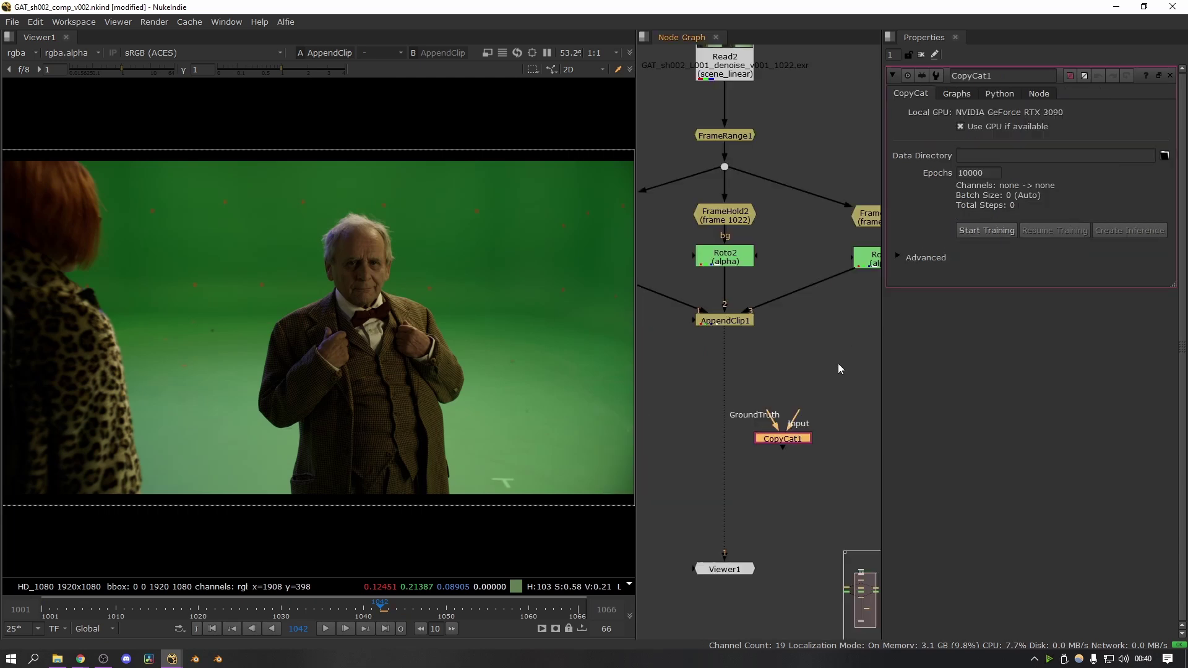
left_click_drag(803, 418, 731, 381)
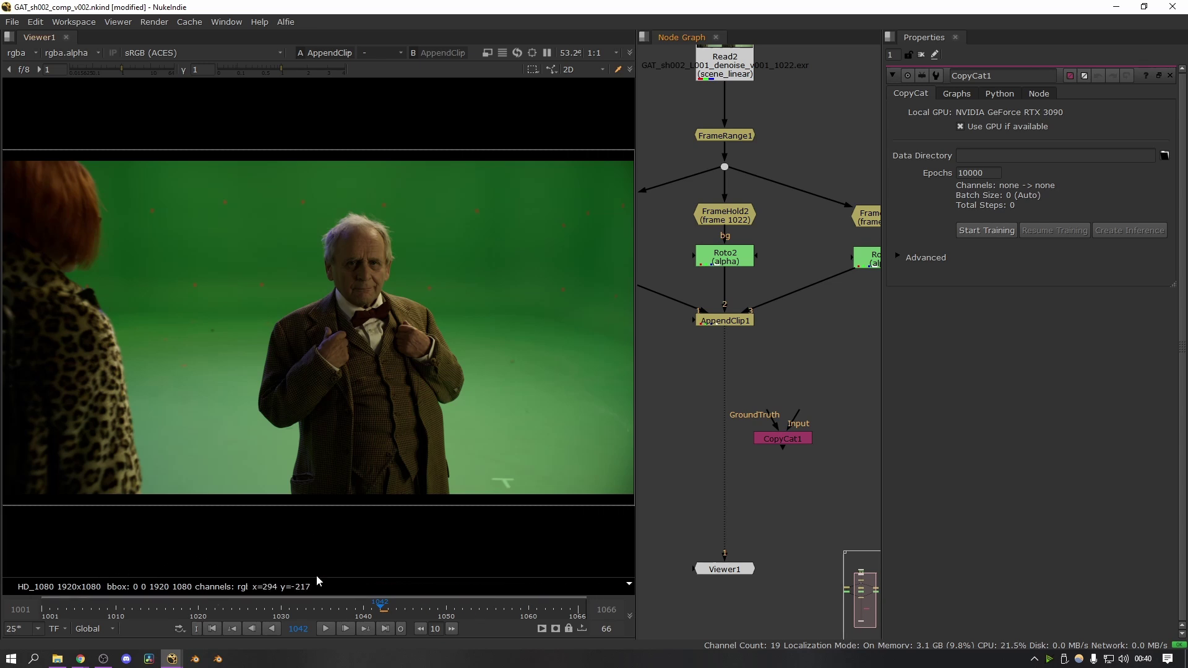
left_click_drag(785, 438, 735, 321)
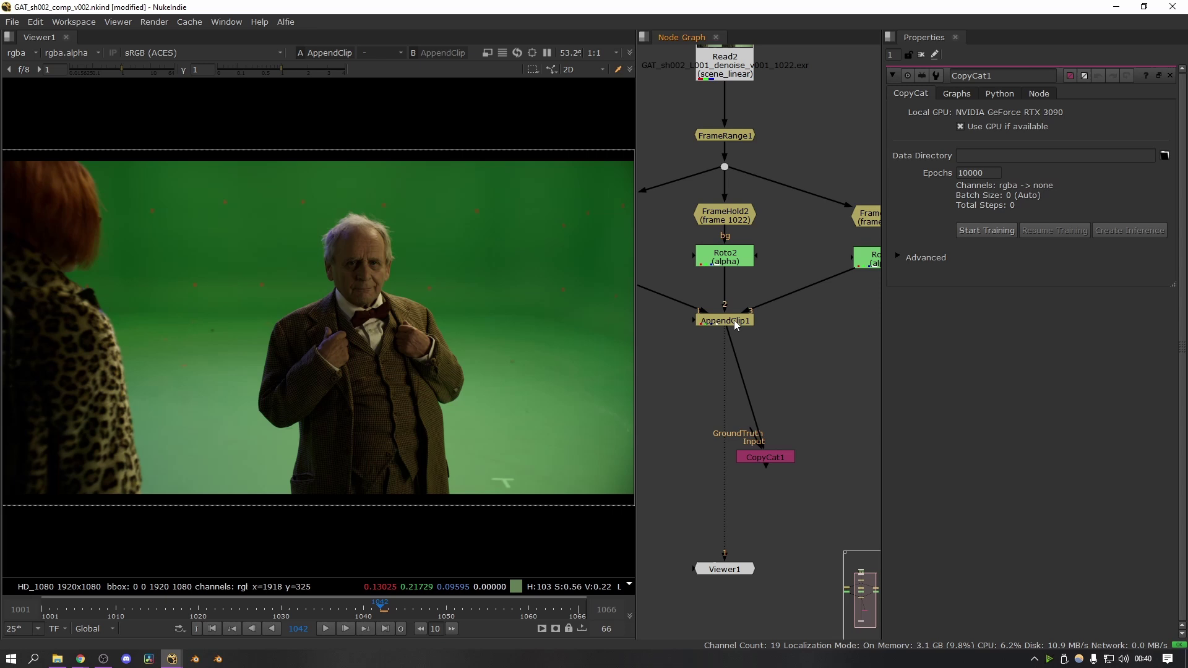
- Insert a Remove node between AppendClip1 and CopyCat's Input
scroll(725, 247, "down", 5)
left_click_drag(640, 246, 828, 278)
key("Tab")
type("remove")
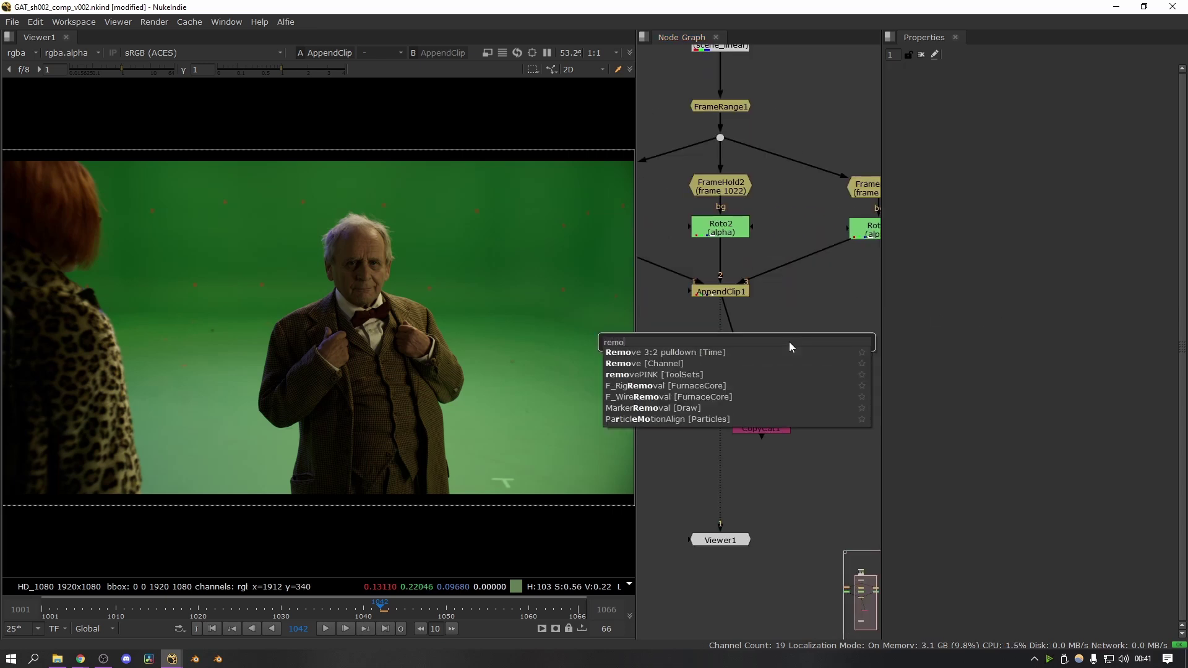
key("Down")
key("Return")
left_click_drag(790, 345, 761, 362)
- Set the Remove node on CopyCat's Input branch to keep the rgb channels
left_click(962, 115)
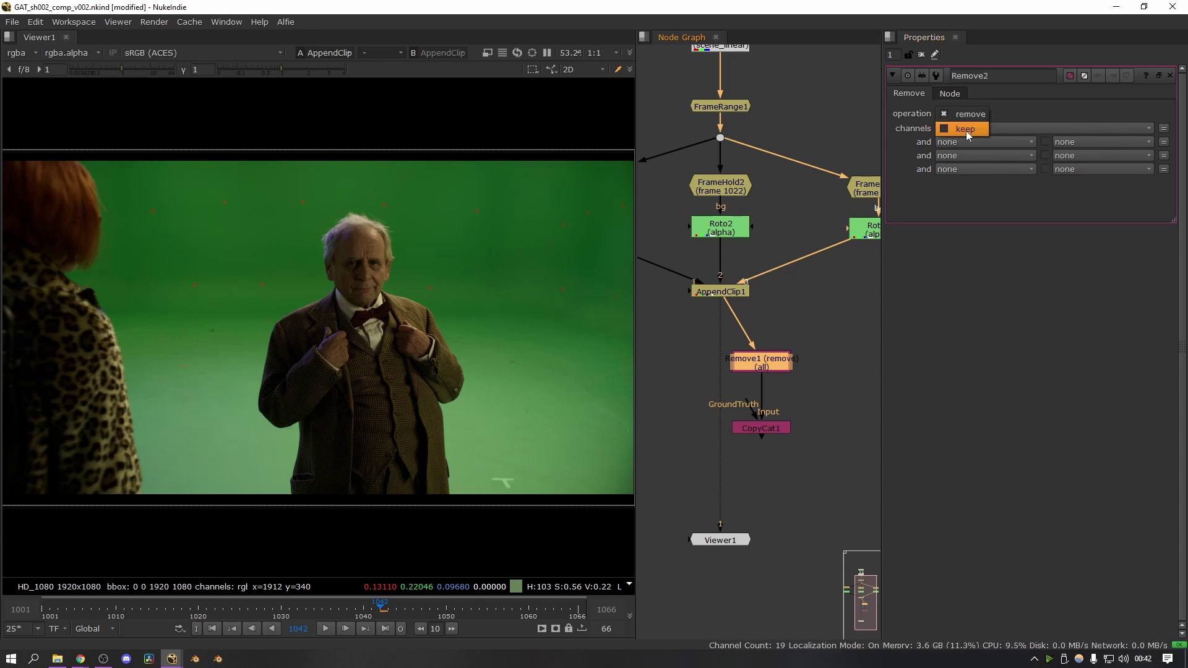
left_click(967, 128)
left_click(966, 128)
left_click(1002, 137)
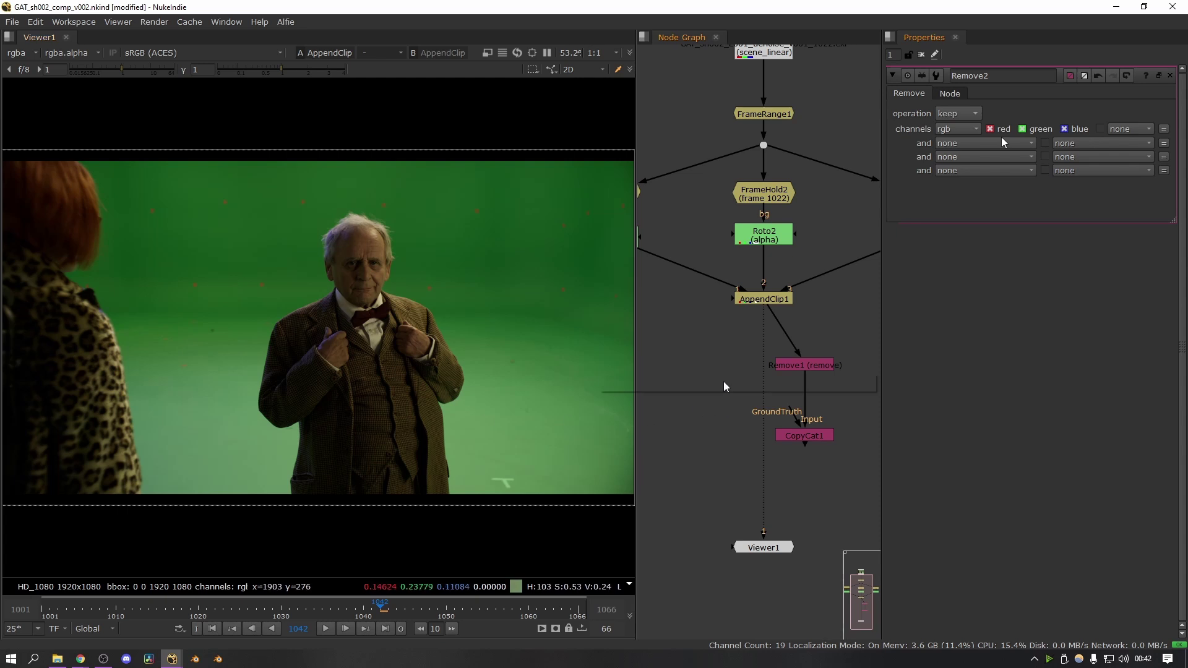
- Branch a Shuffle node off AppendClip1 and route its alpha into the red, green and blue outputs
key("Tab")
type("shufl")
key("Return")
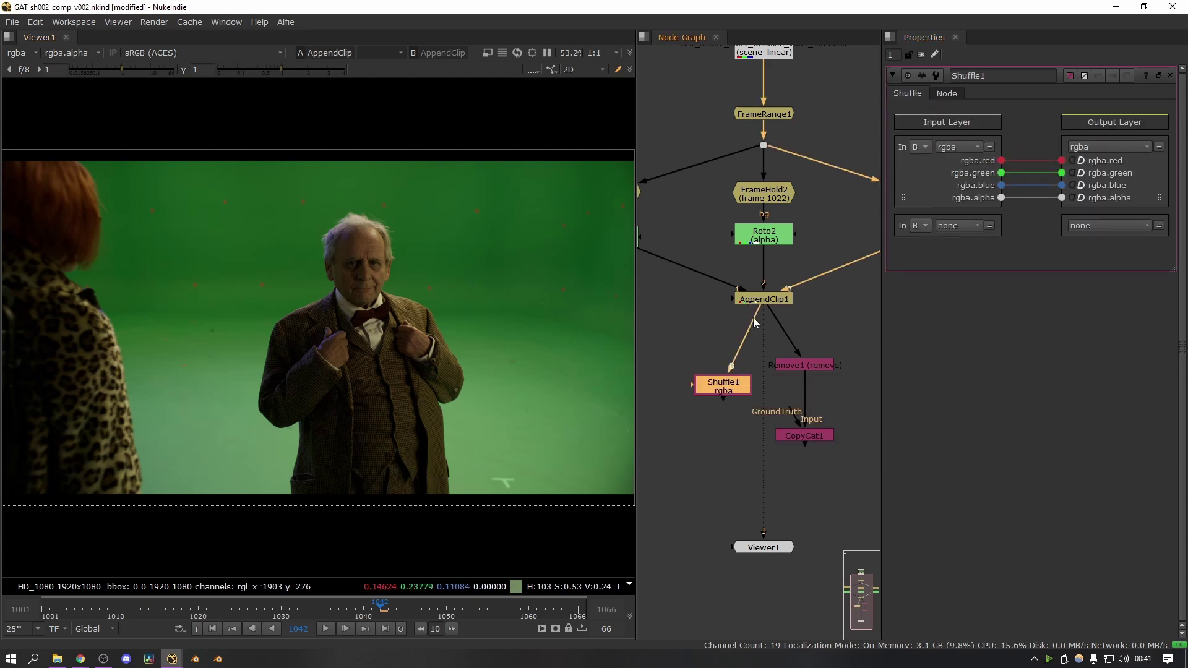
left_click_drag(726, 386, 719, 371)
left_click_drag(1000, 198, 1060, 198)
key("1")
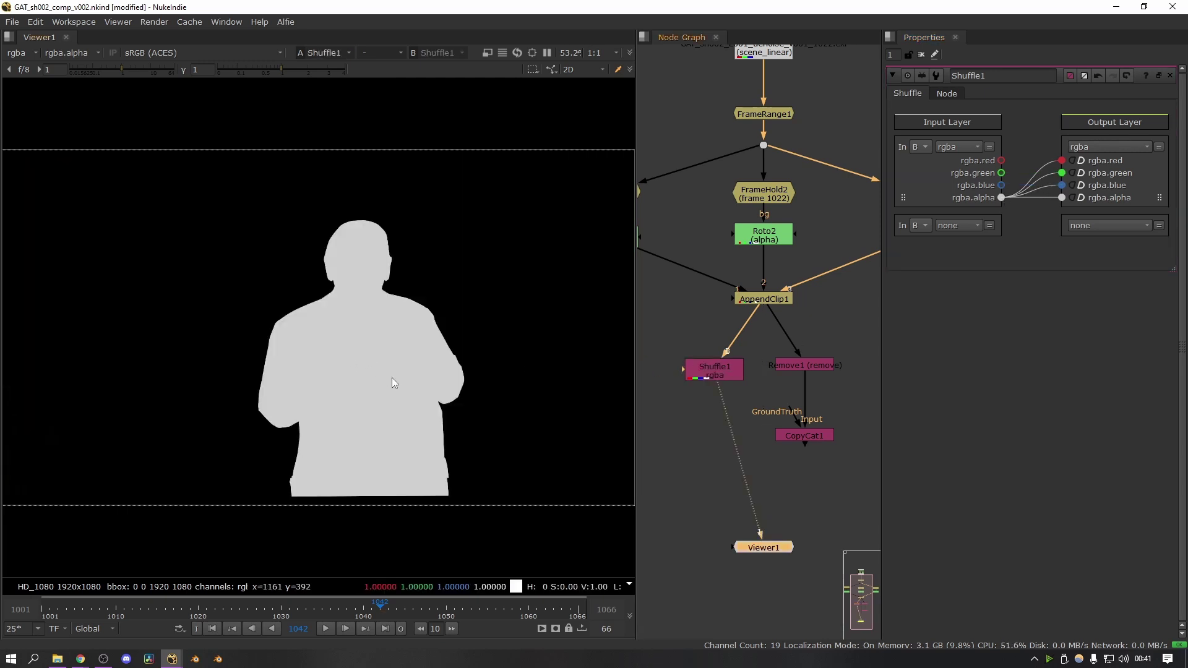
- Reposition the Shuffle node and add a second Remove node beneath it
left_click_drag(713, 371, 699, 363)
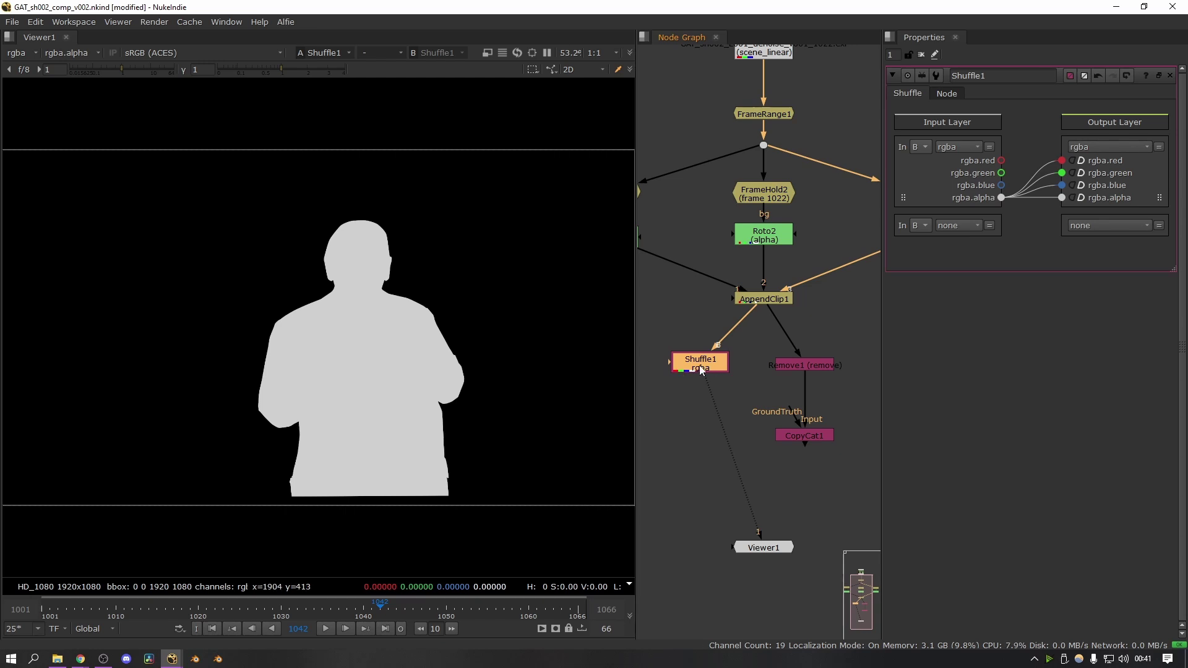
key("Tab")
type("remove")
key("Return")
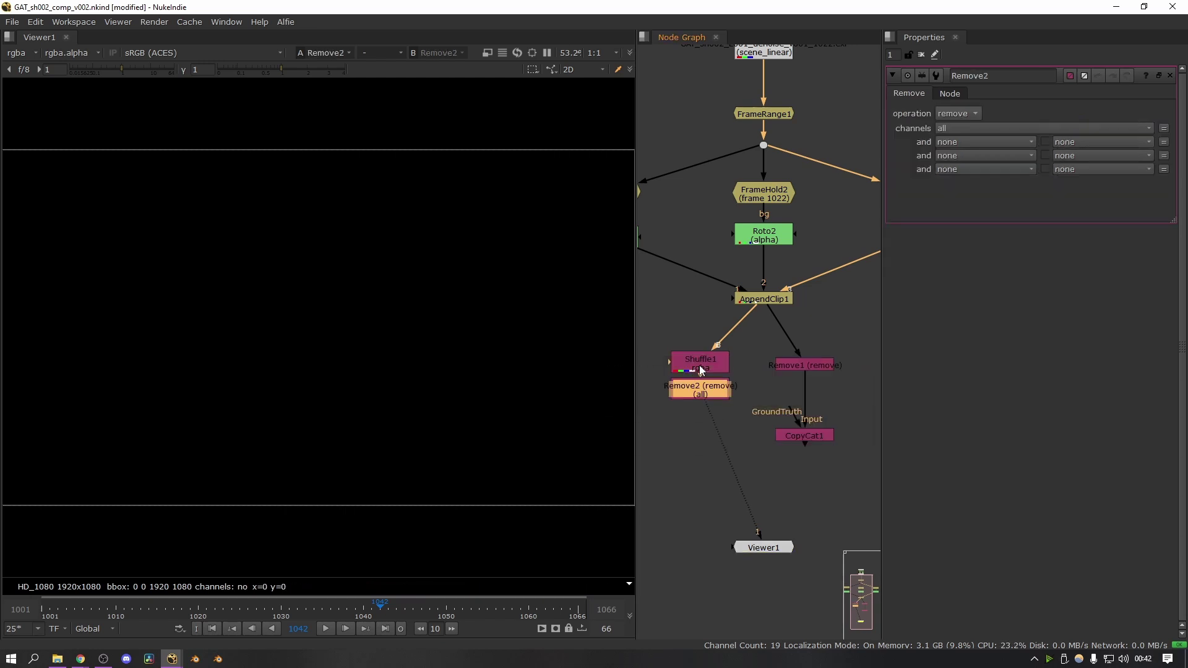
- Set the Remove node under the Shuffle to keep only rgb's red channel and connect CopyCat's GroundTruth to it
left_click(963, 114)
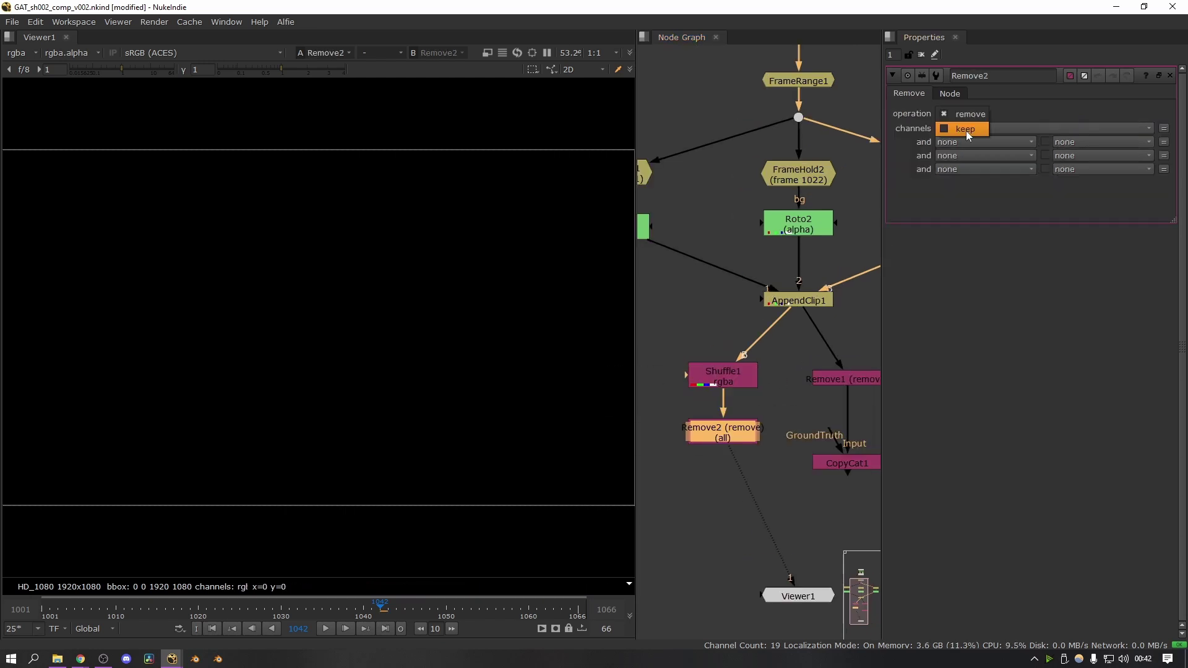
left_click(968, 128)
left_click(973, 128)
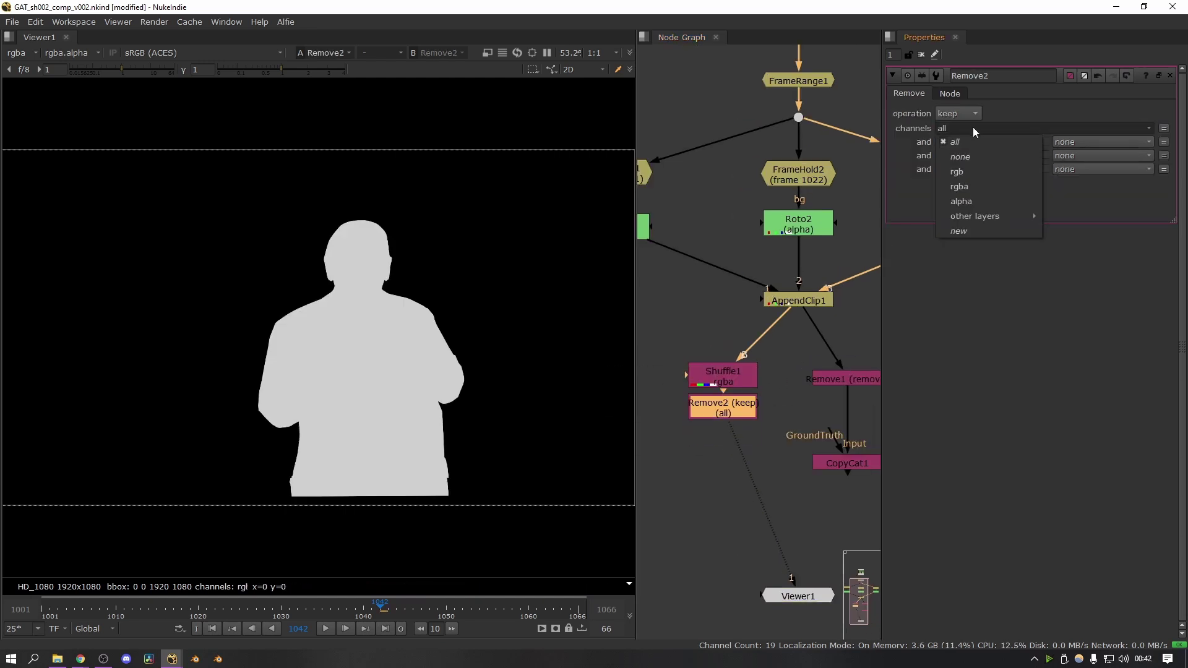
left_click(957, 172)
left_click(1040, 130)
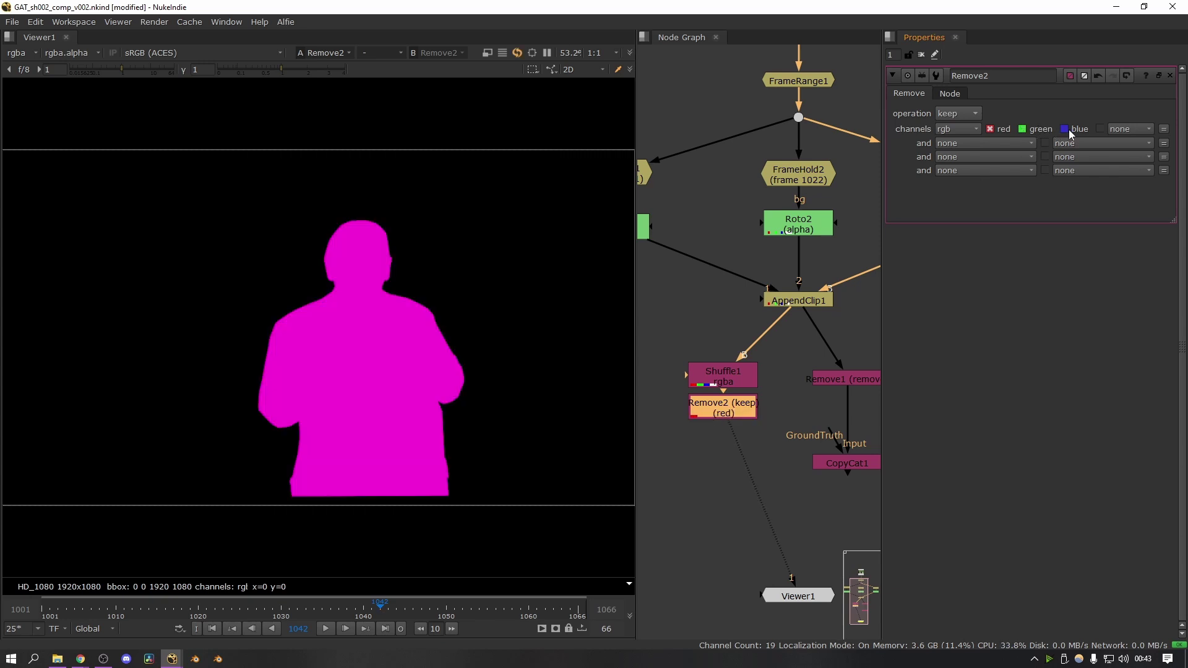
left_click(1068, 129)
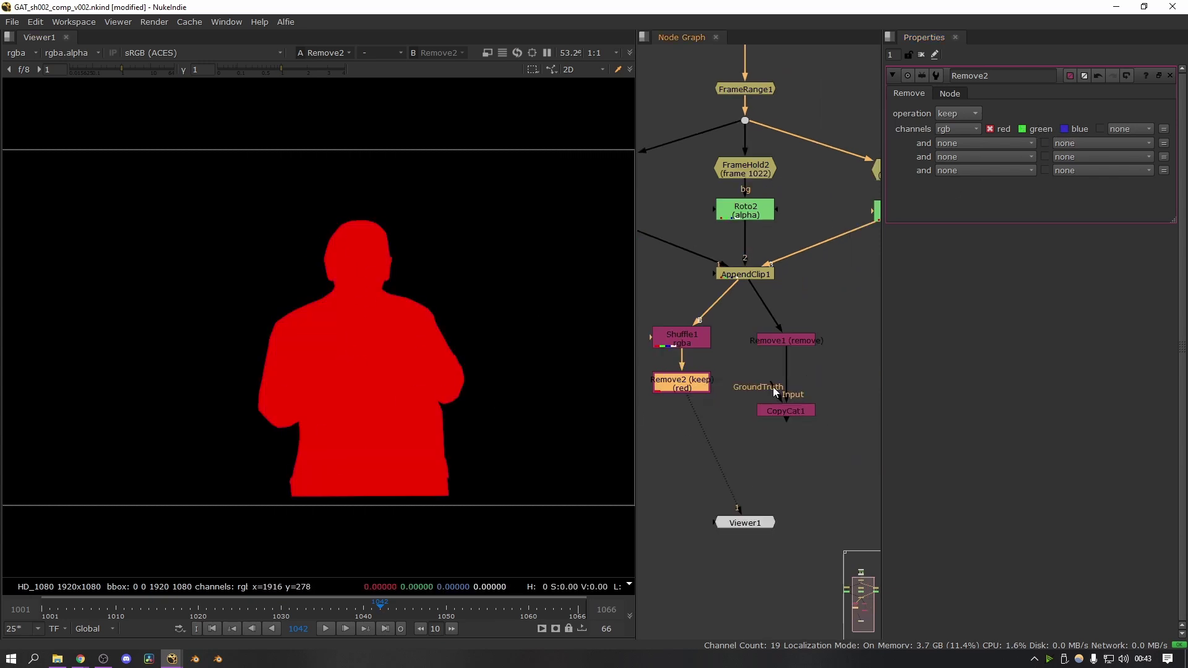
left_click_drag(775, 388, 682, 381)
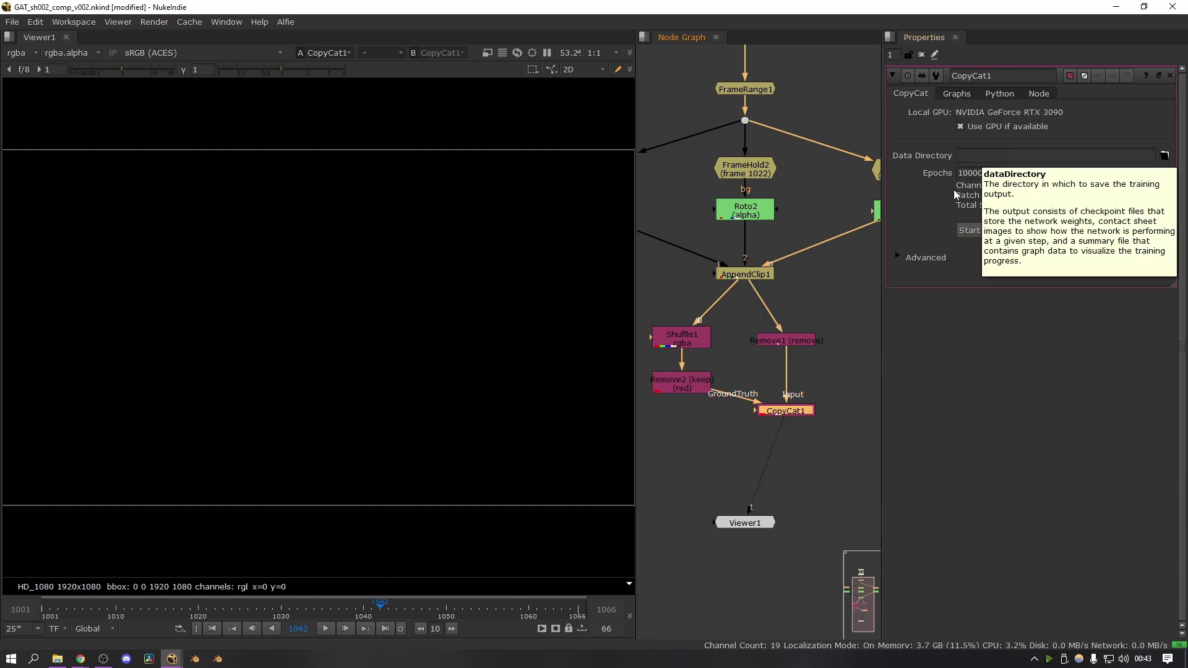
- Create a copyCat folder in D:/Nuke/Precomps and set it as CopyCat's data directory
left_click(1165, 156)
left_click(41, 40)
type("copyCat")
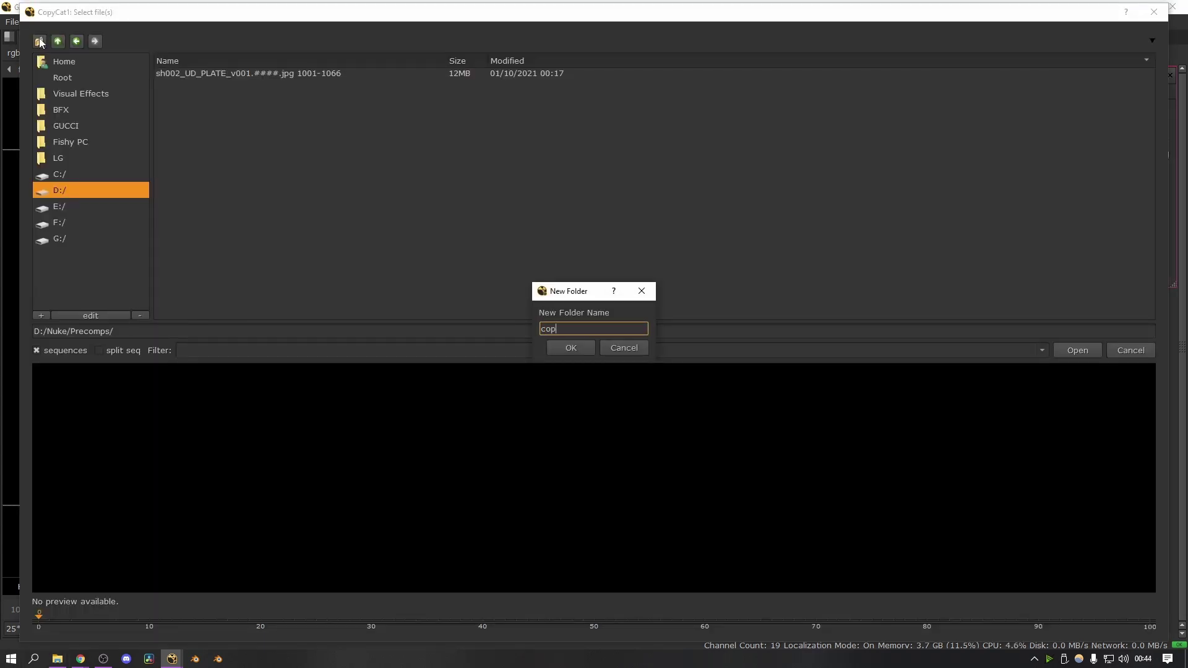
left_click(565, 348)
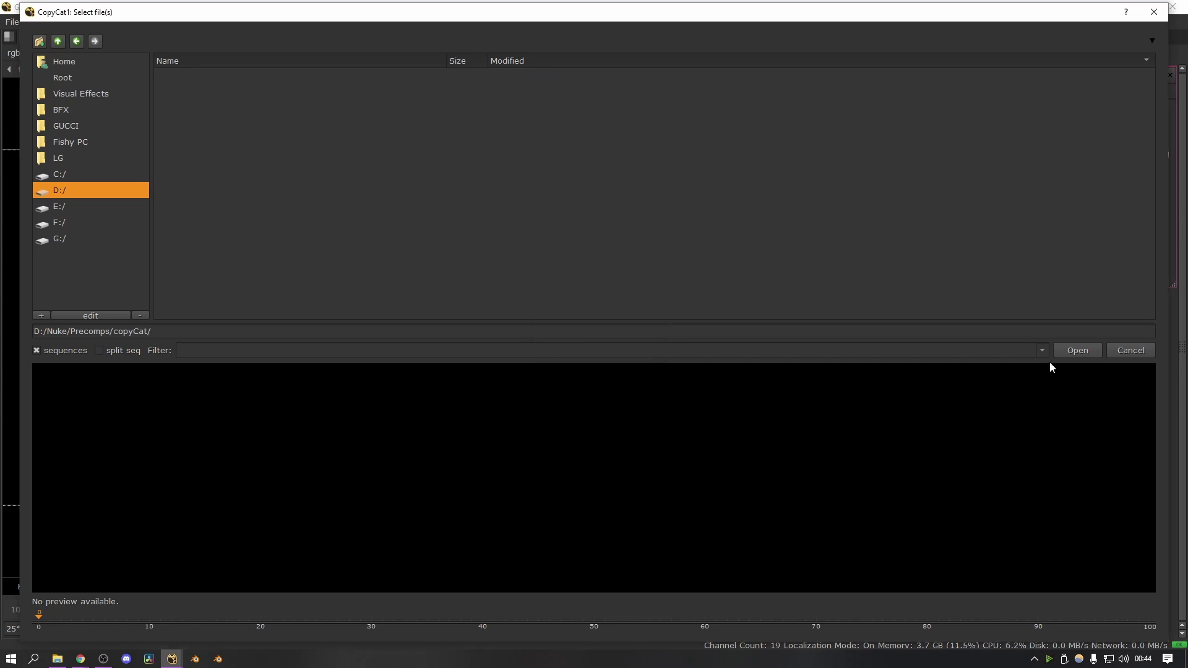
left_click(1069, 351)
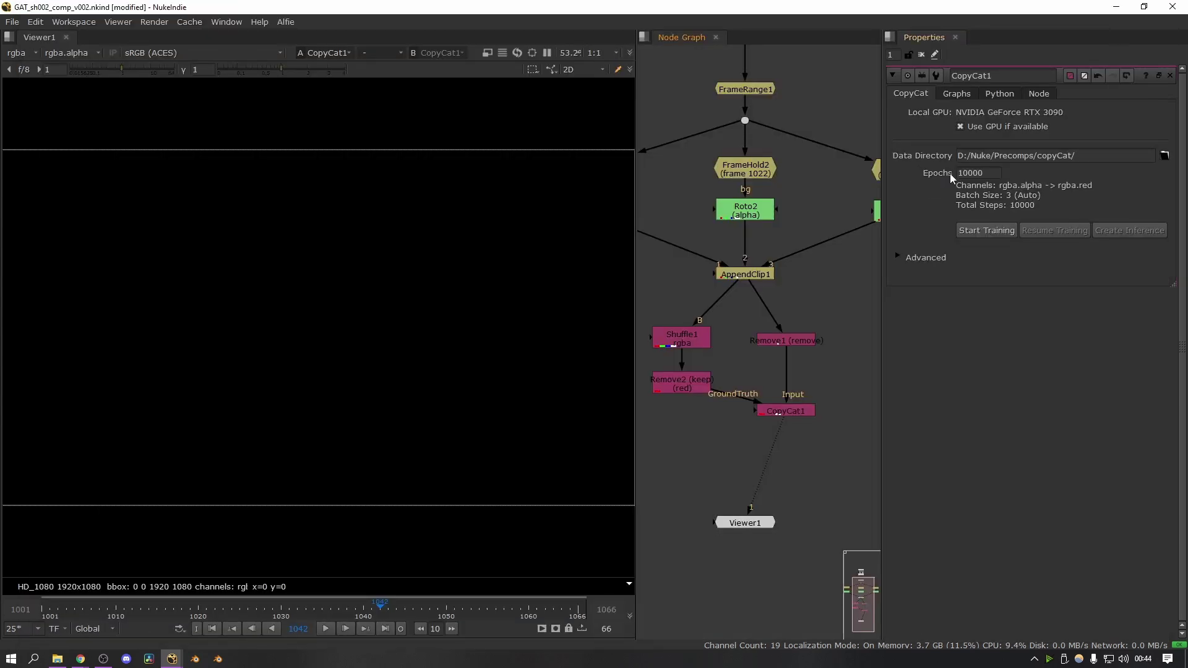
- Set CopyCat's epochs to 40000 and inspect its advanced training settings
left_click(951, 174)
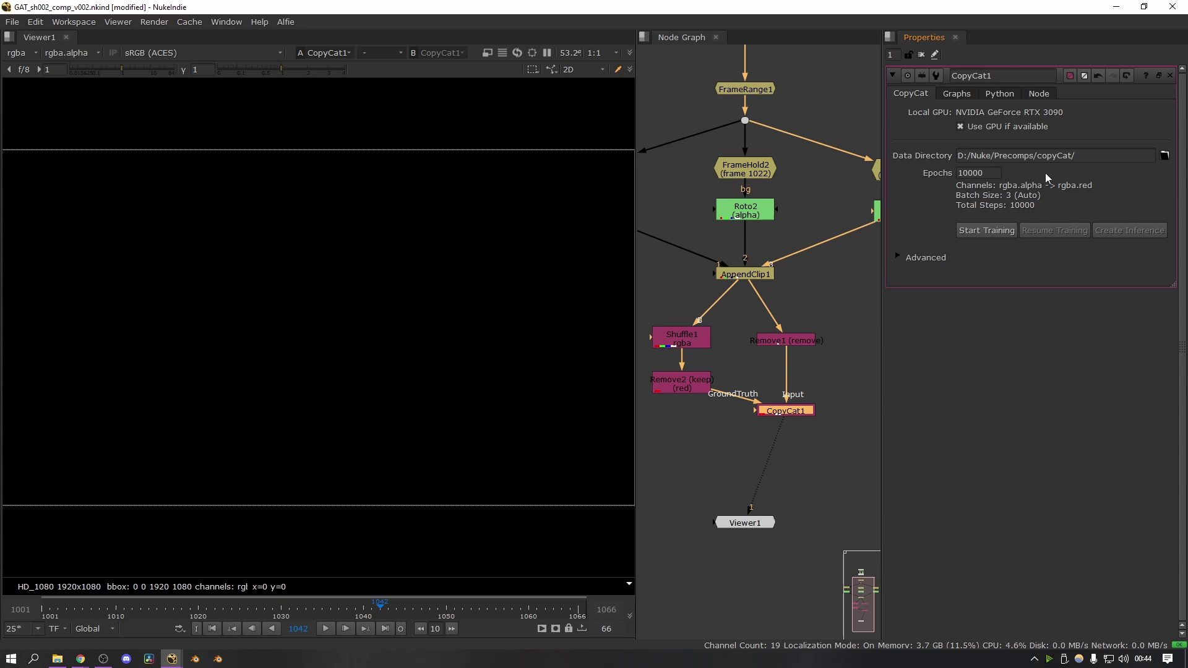
double_click(986, 175)
type("40000")
key("Return")
left_click(898, 256)
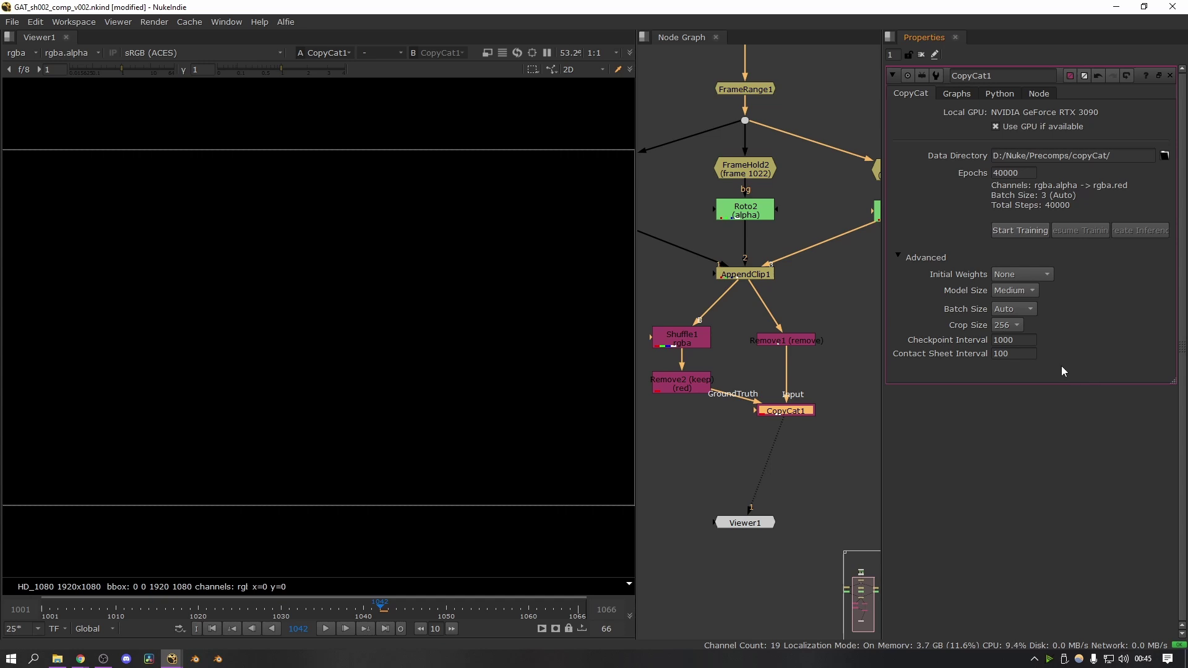
left_click(926, 257)
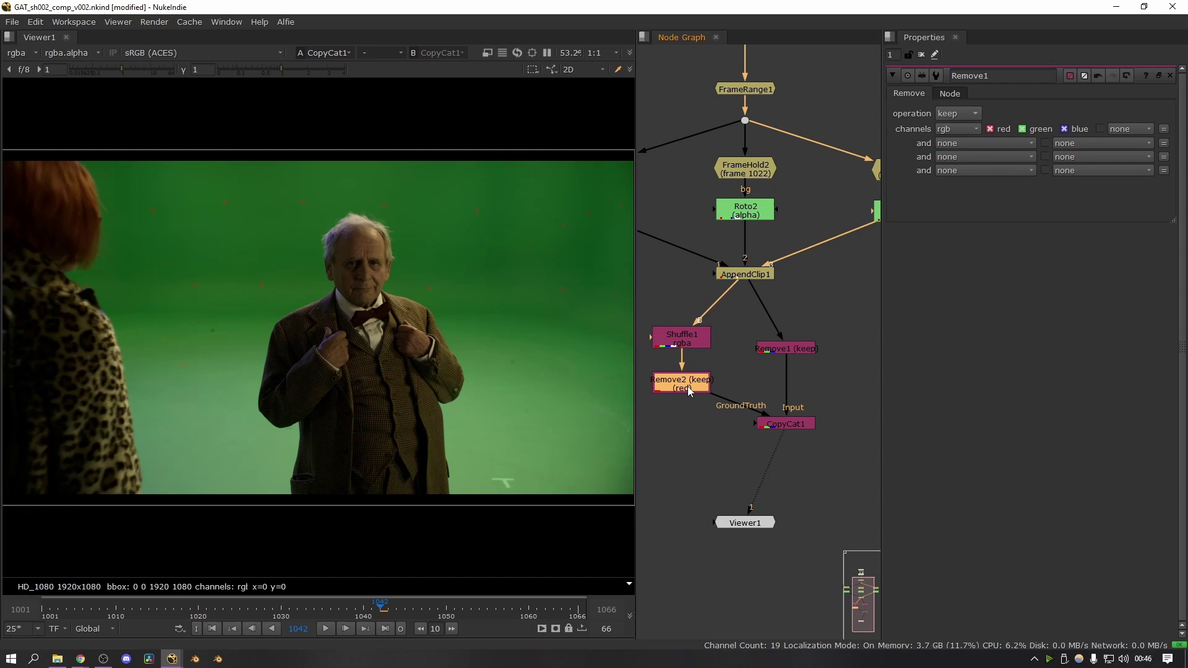
- View both Remove nodes feeding CopyCat to check the red matte and rgb plate, ending on CopyCat1
key("1")
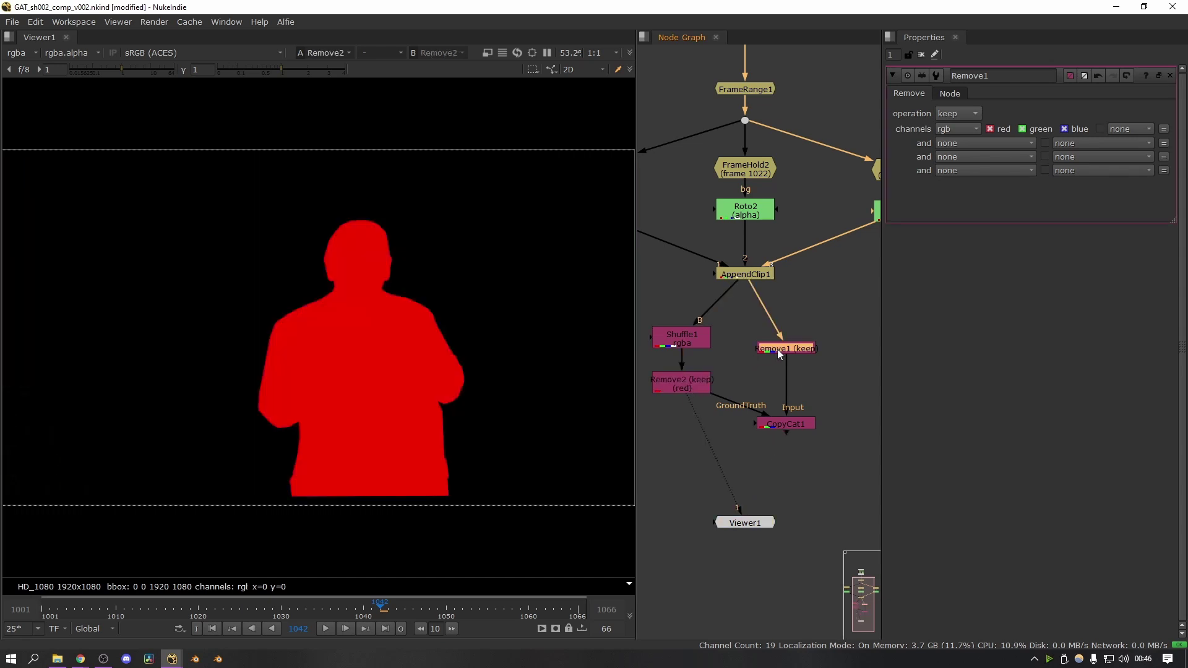
key("1")
double_click(783, 425)
key("1")
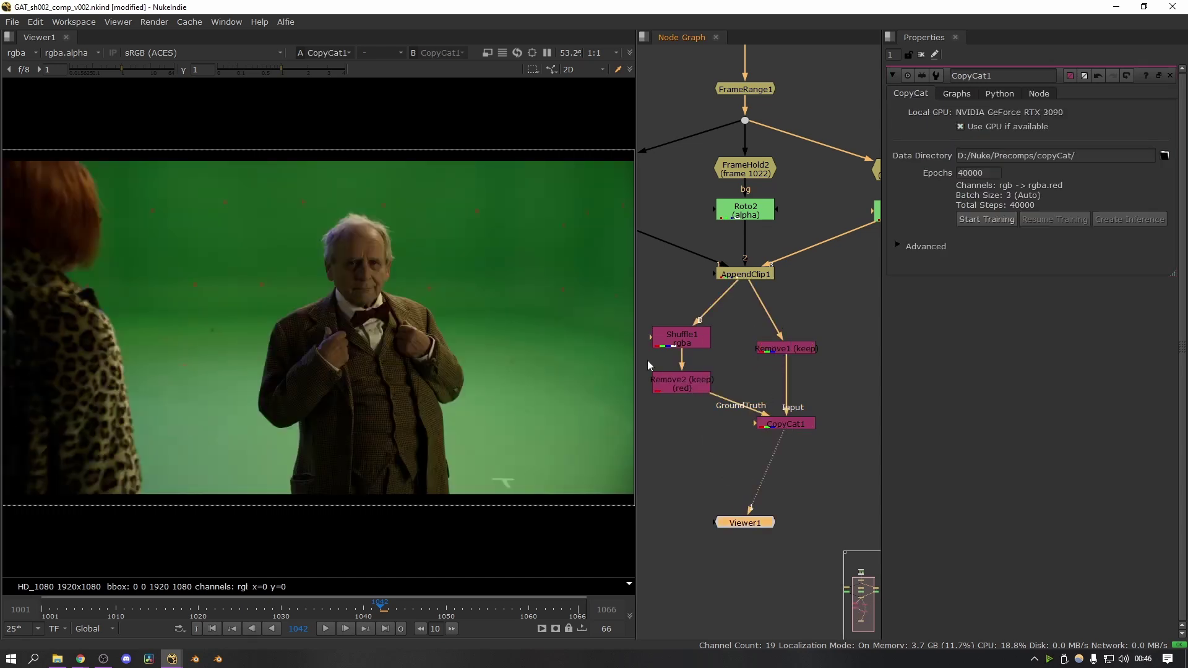
- Start the CopyCat training and show its training graph
left_click(790, 467)
left_click(984, 218)
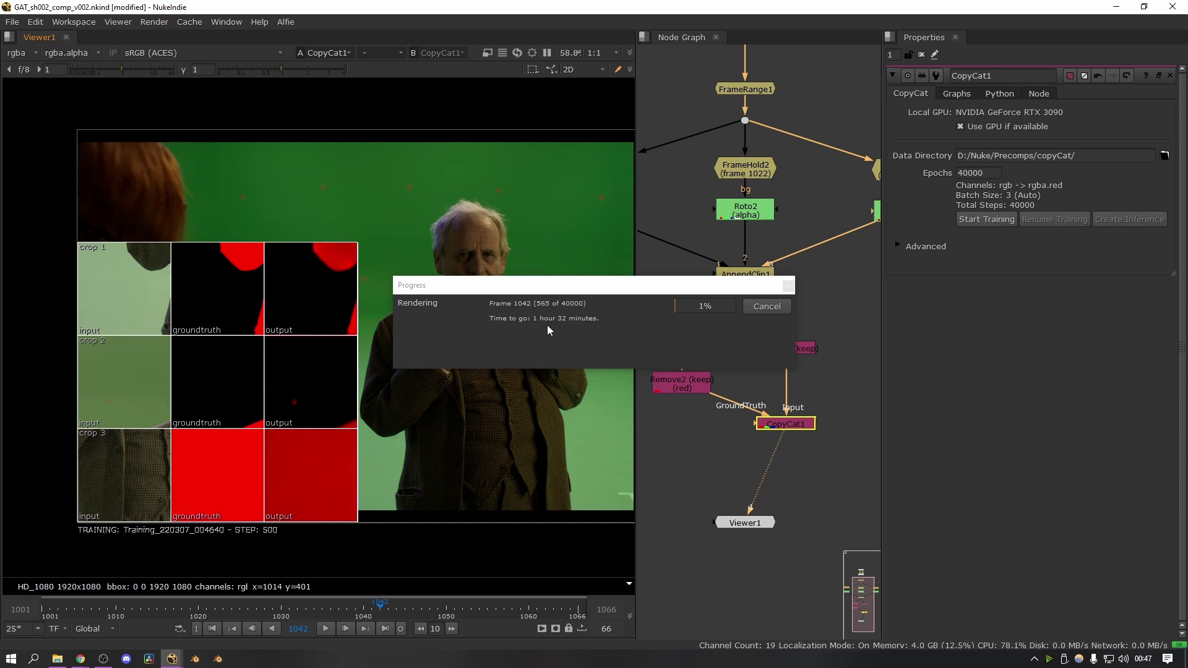
left_click_drag(558, 293, 563, 305)
left_click(957, 93)
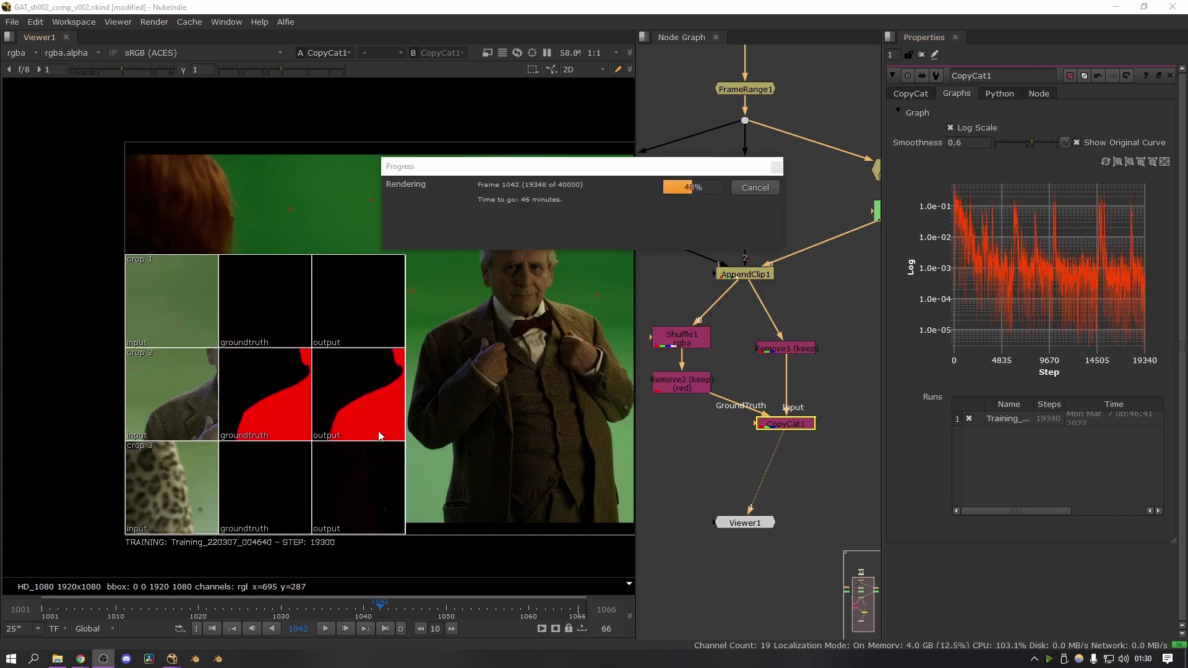
- Compare the ground-truth and output training crops up close, and cancel the training run
scroll(377, 430, "up", 3)
scroll(374, 427, "up", 2)
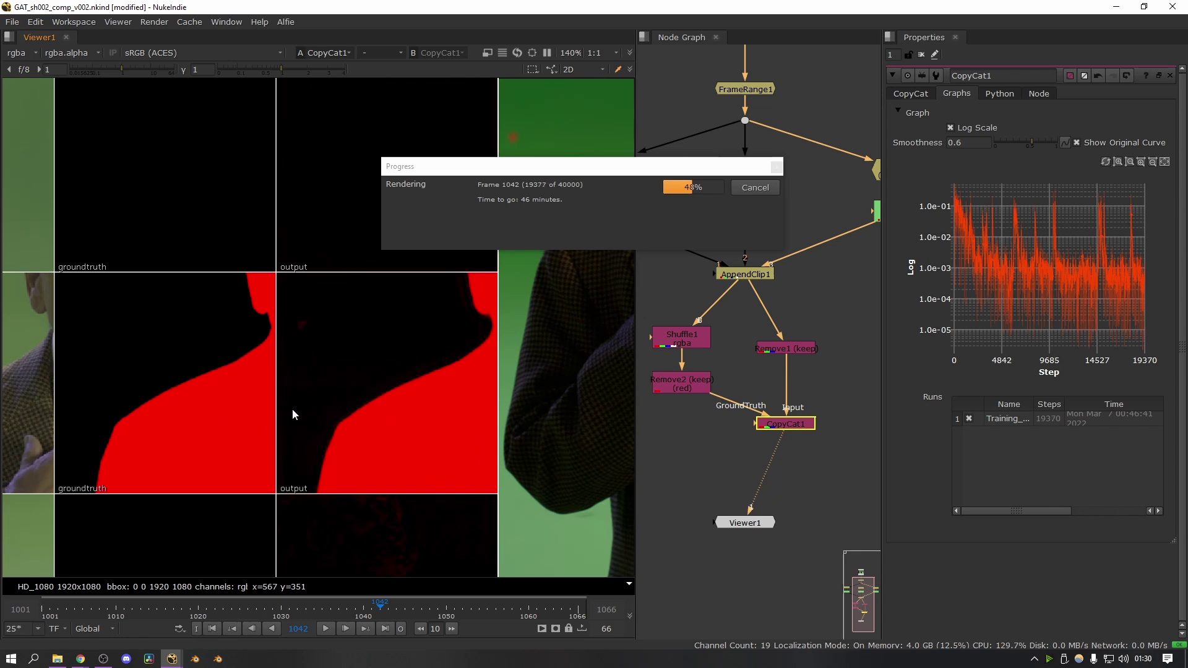
scroll(277, 398, "down", 2)
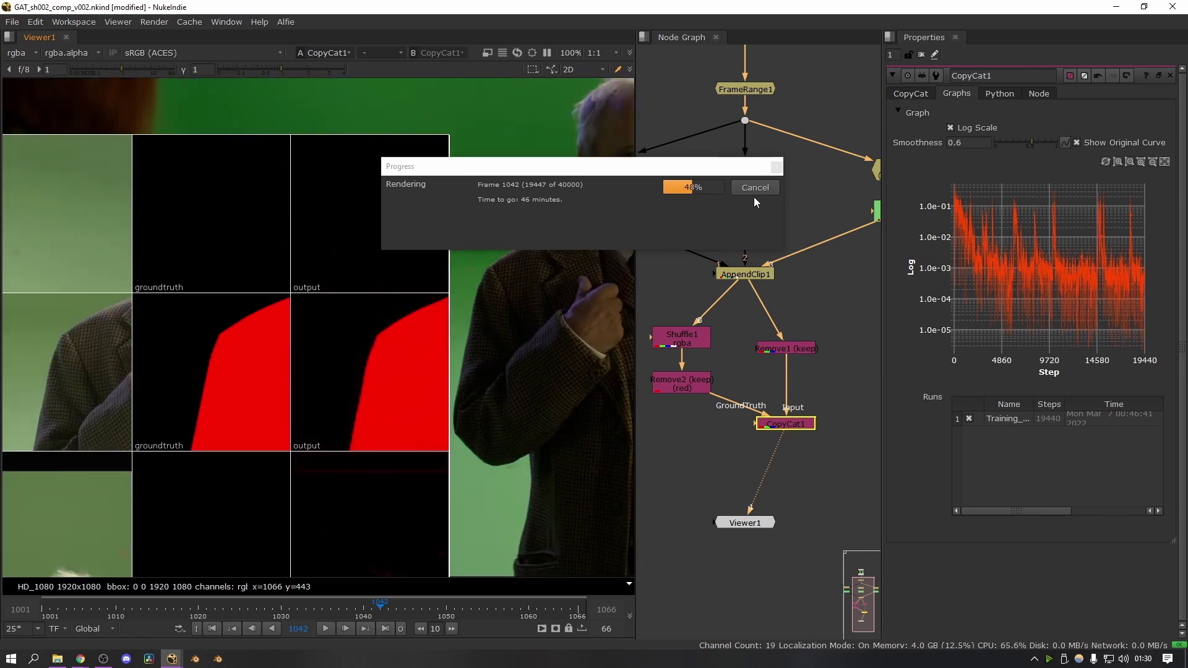
left_click(760, 188)
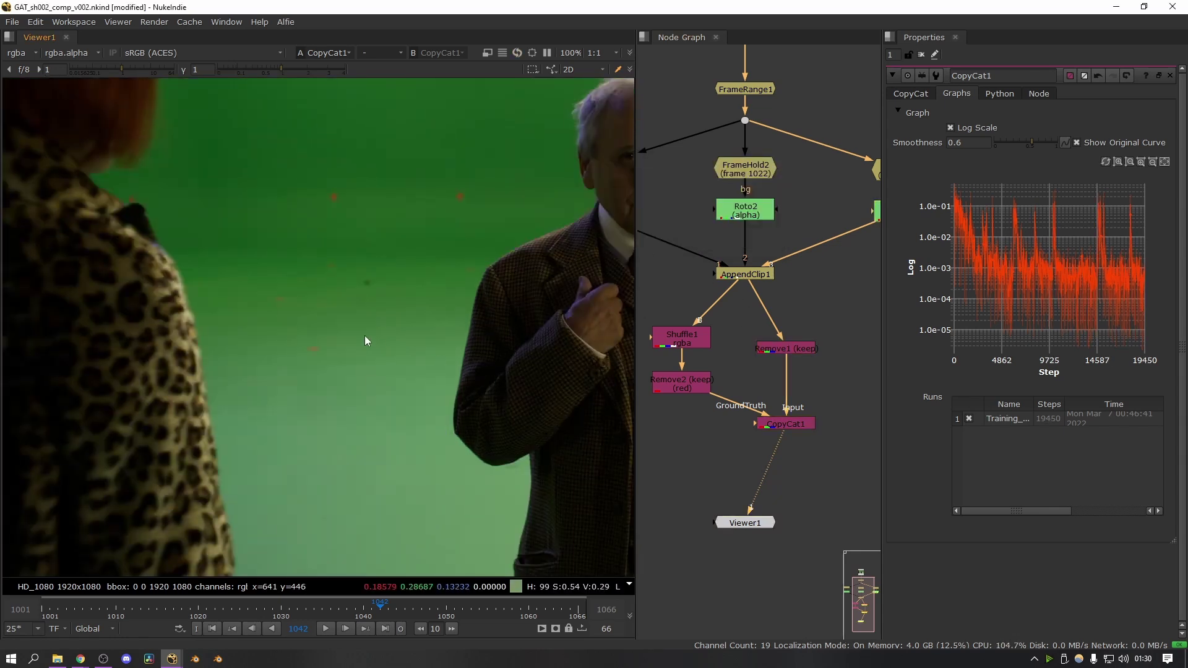
key("f")
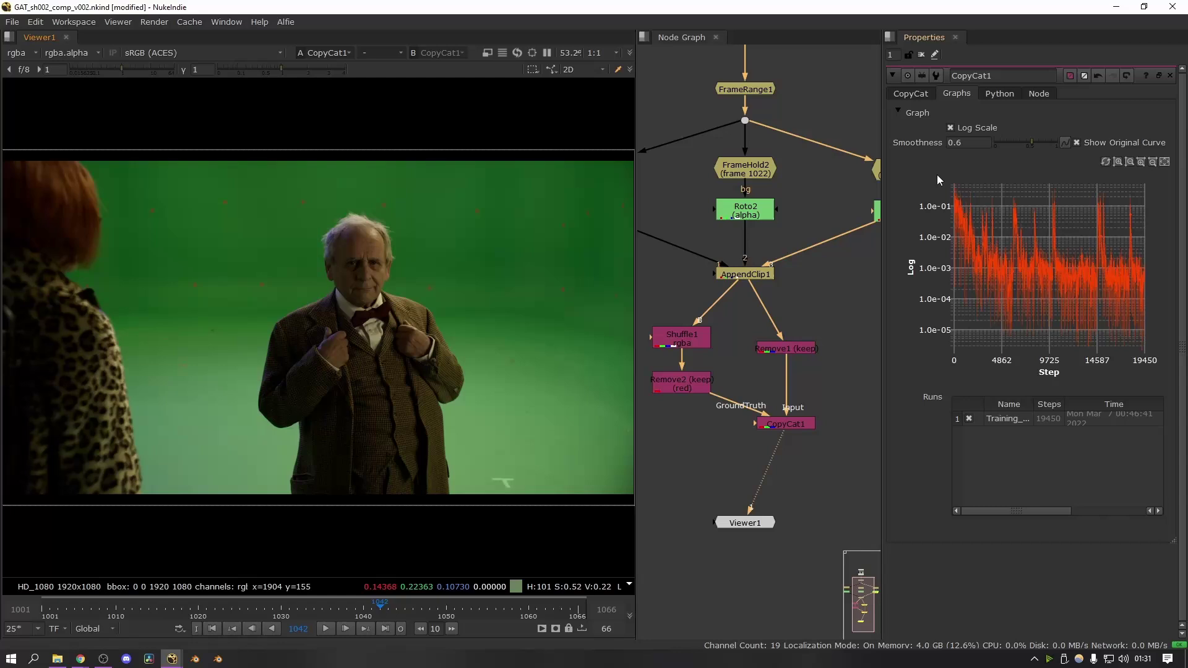
- Create an Inference node from CopyCat1 and view it with the Read2 plate connected as its input
left_click(919, 94)
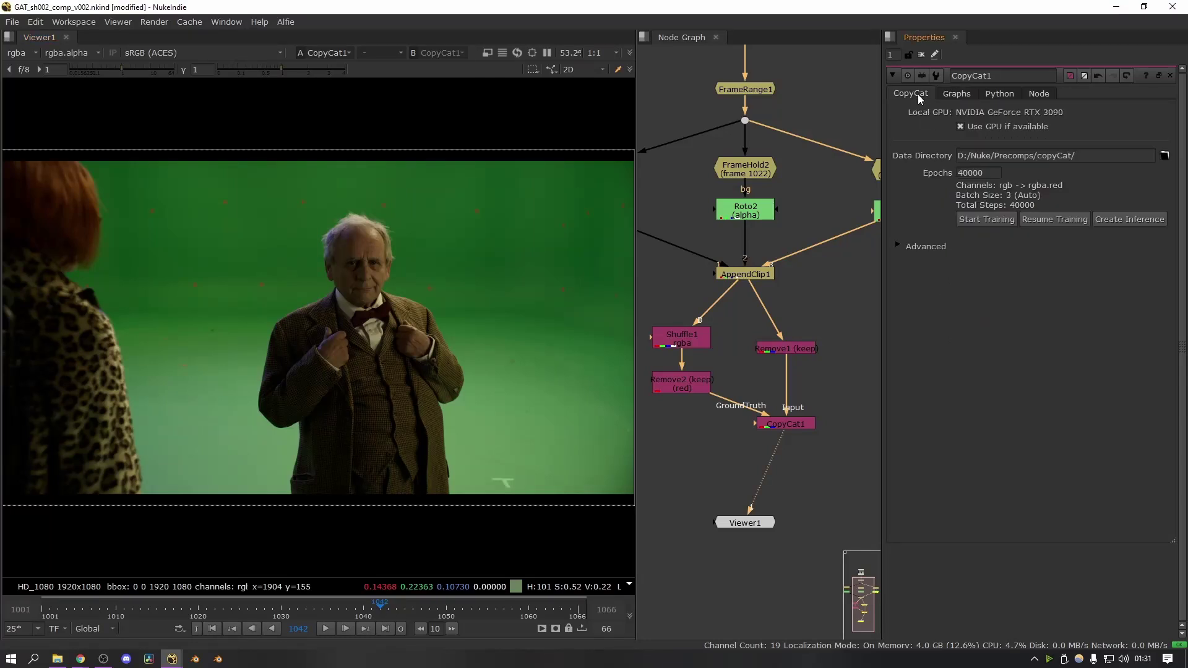
left_click(1119, 226)
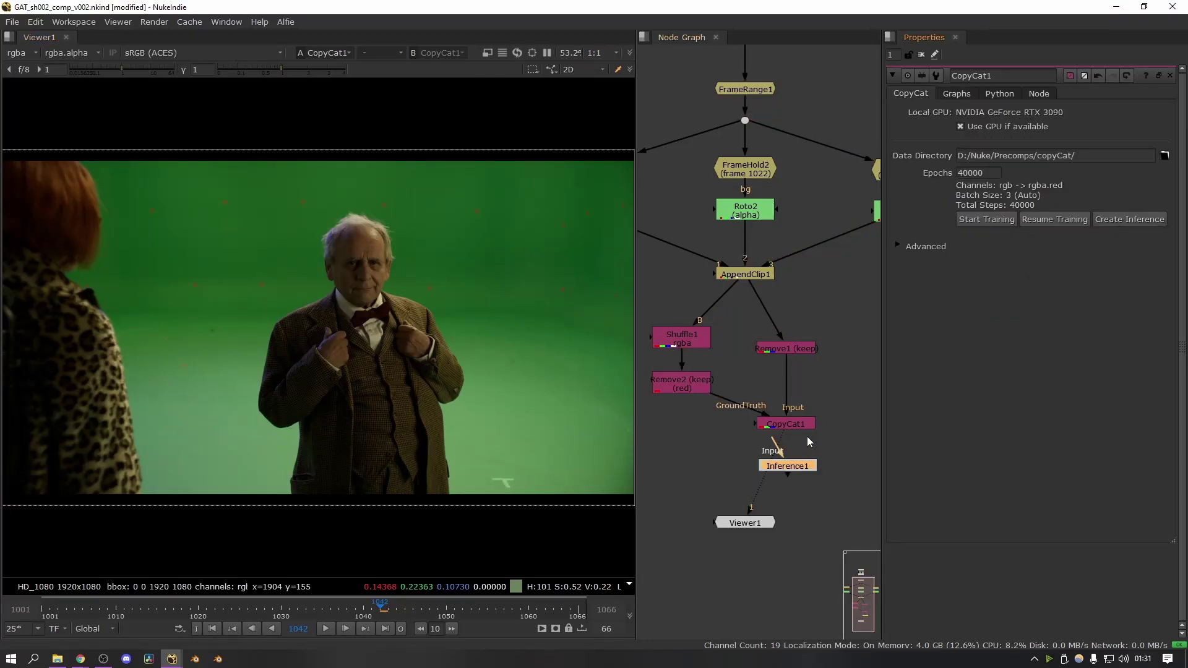
middle_click_drag(816, 434, 819, 455)
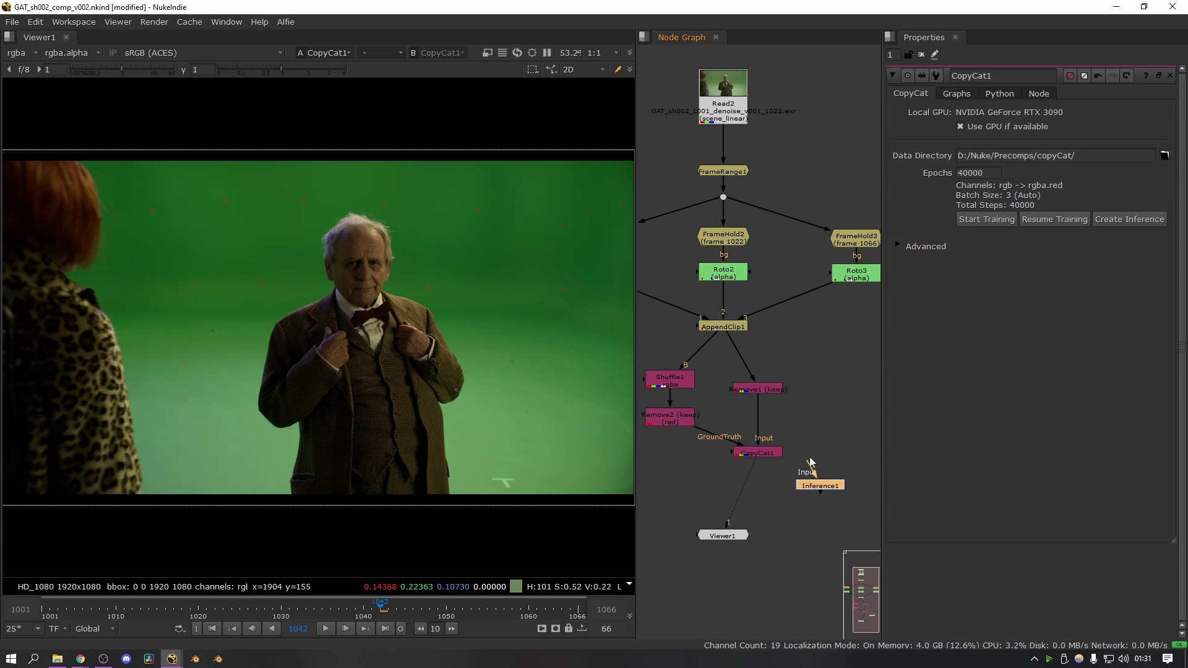
left_click_drag(810, 470, 725, 108)
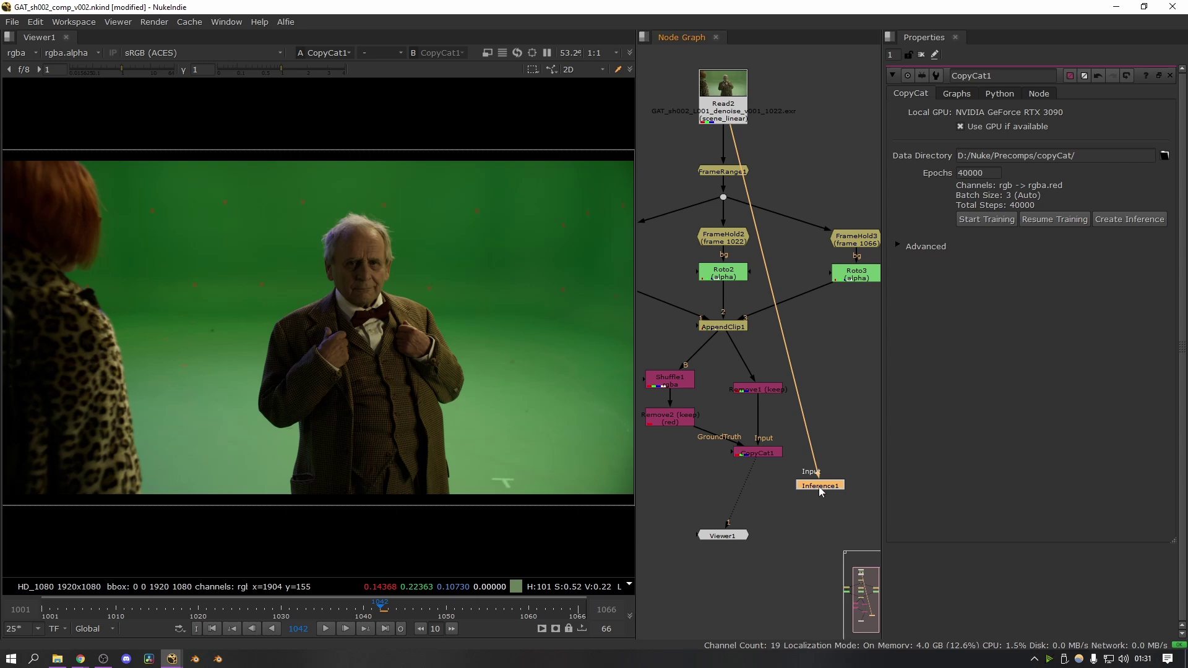
key("1")
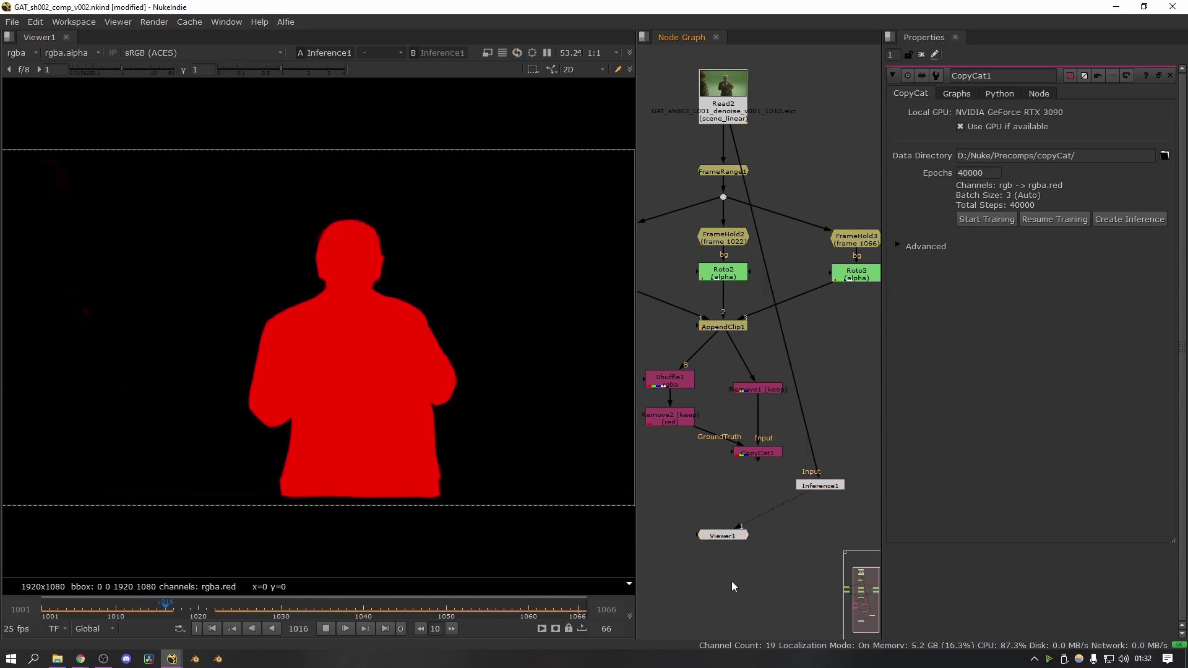
- Inspect the Inference1 red matte up close at the man's arm and across the frames of the shot
scroll(241, 438, "up", 6)
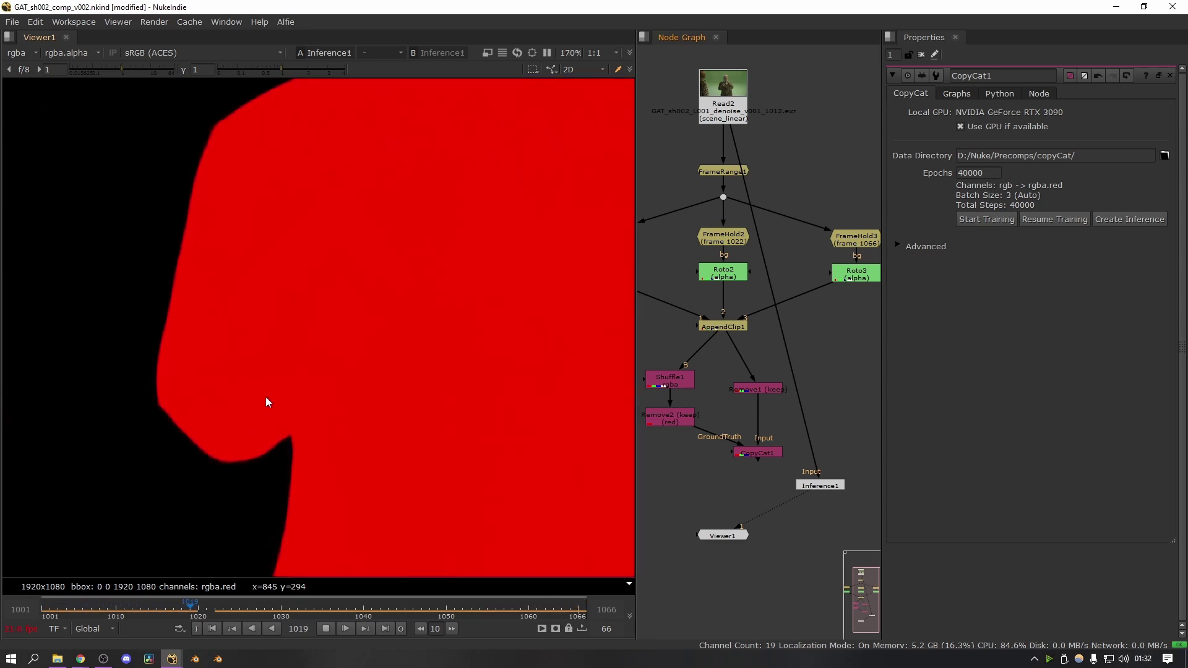
scroll(328, 371, "down", 5)
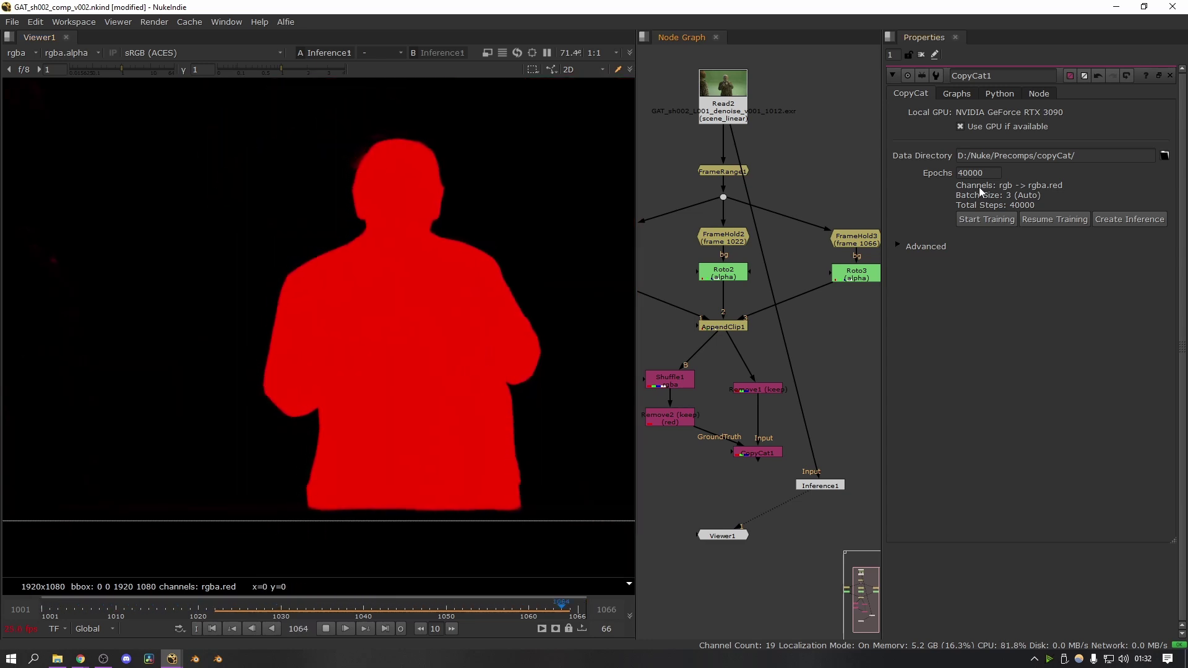
scroll(420, 471, "down", 2)
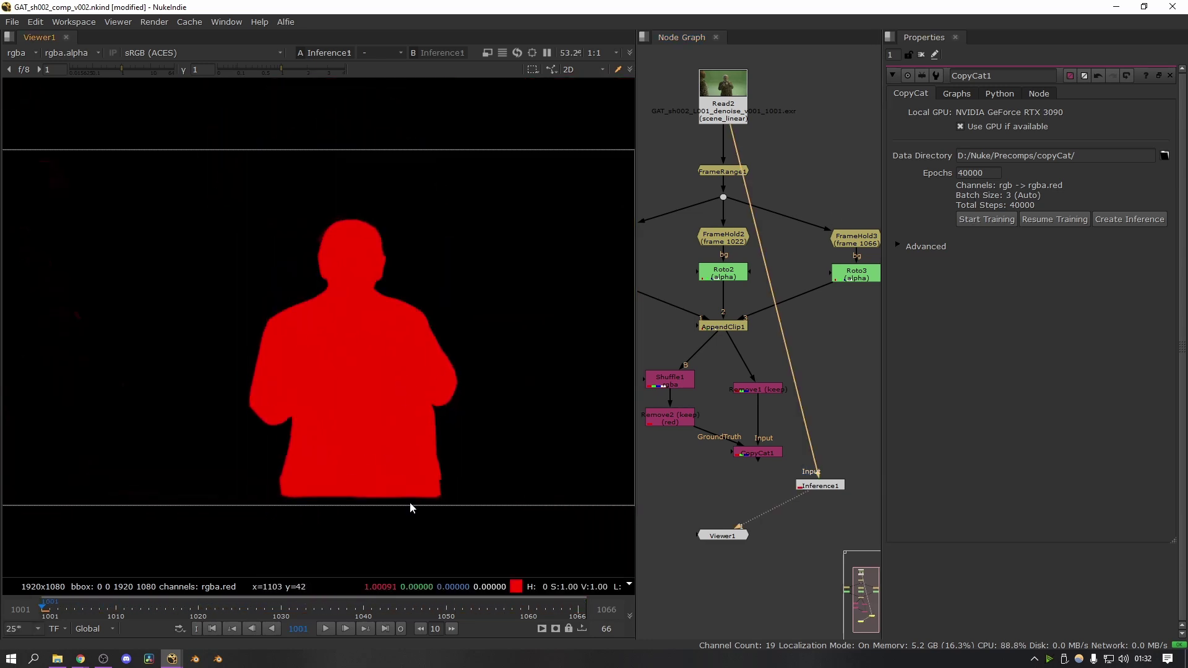
- Add a Shuffle node after Inference1 that routes rgba.red into rgba.alpha, and view the resulting alpha
middle_click_drag(823, 396, 755, 384)
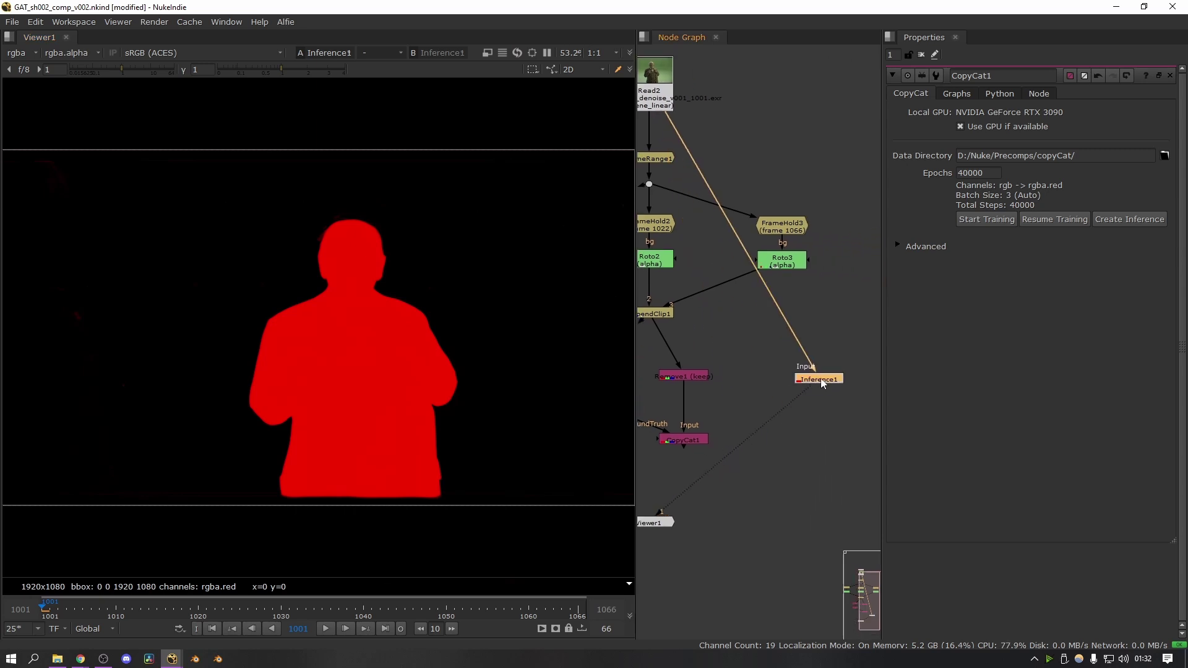
key("Tab")
type("shuffle")
key("Return")
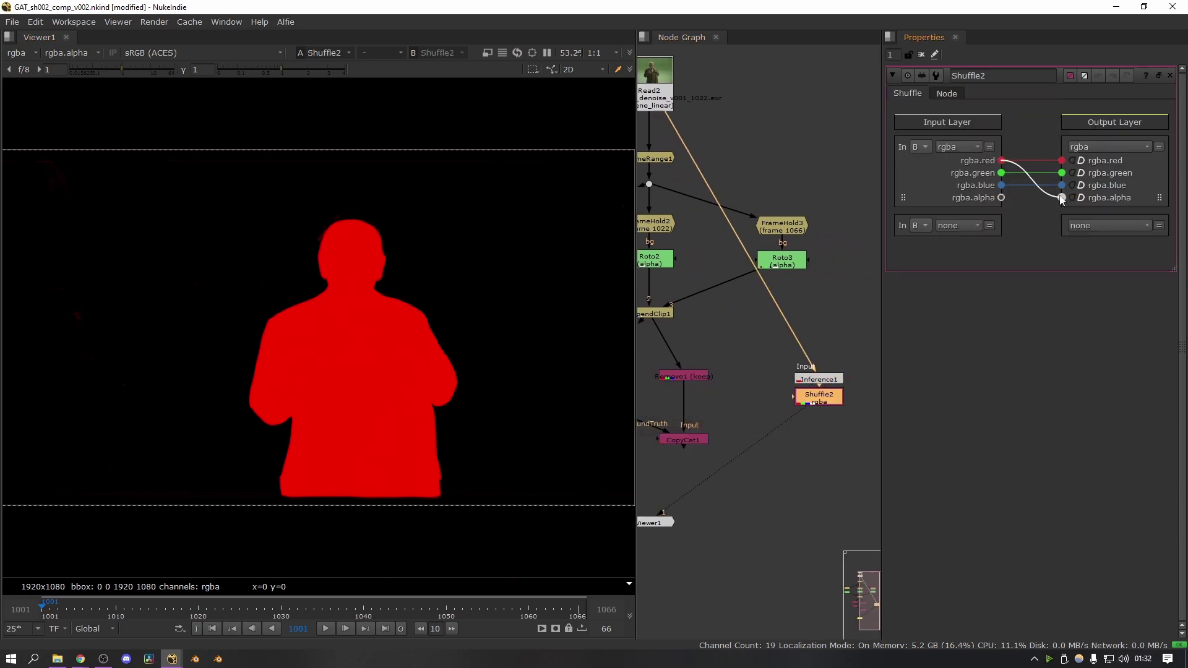
left_click_drag(1001, 160, 1062, 198)
key("a")
scroll(425, 337, "up", 5)
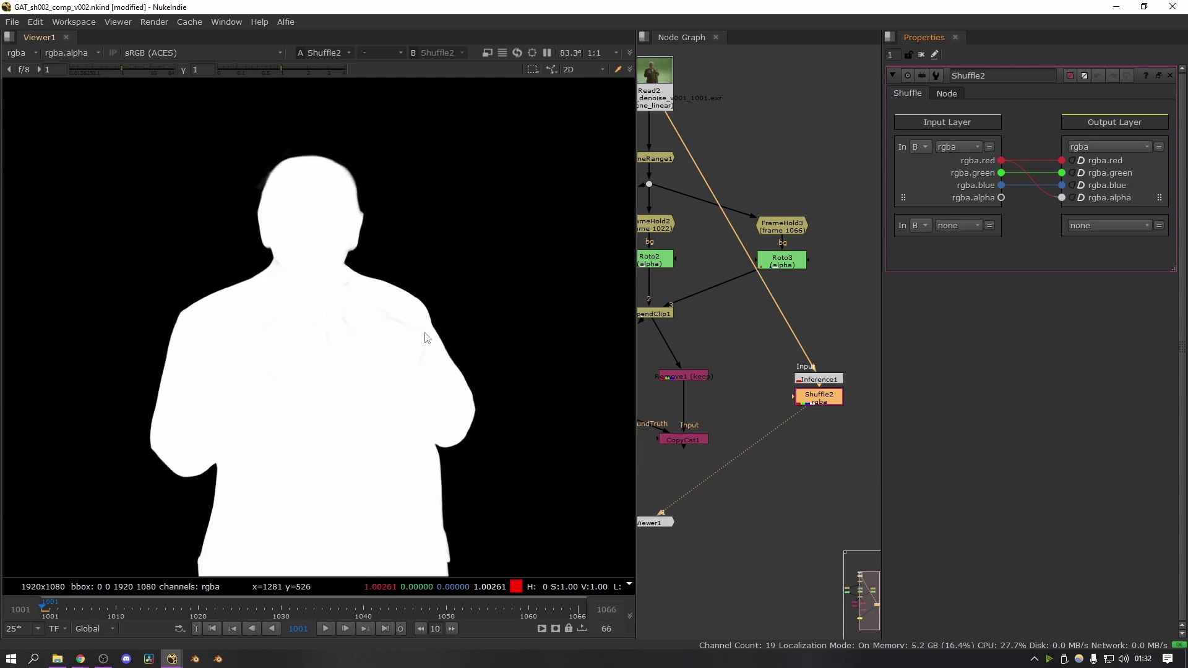
scroll(425, 337, "down", 3)
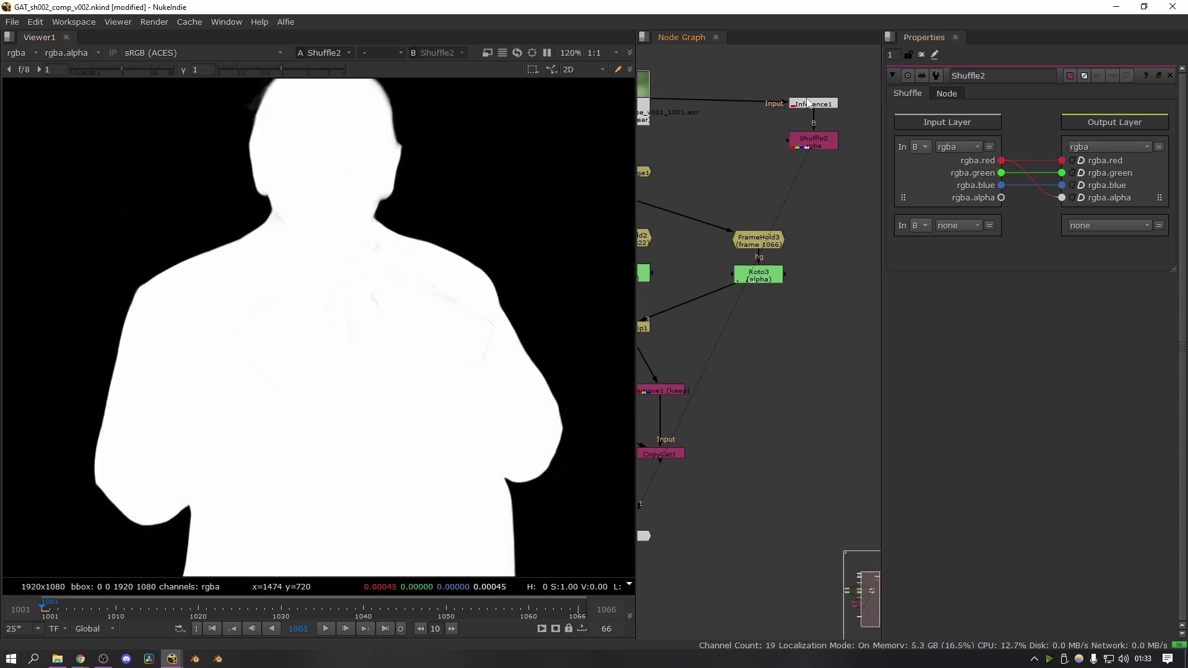
- Examine the Shuffle2 alpha at viewer gamma 0 and at normal gamma, looking closely at the body's edges and interior
left_click_drag(807, 103, 810, 99)
left_click_drag(280, 66, 221, 72)
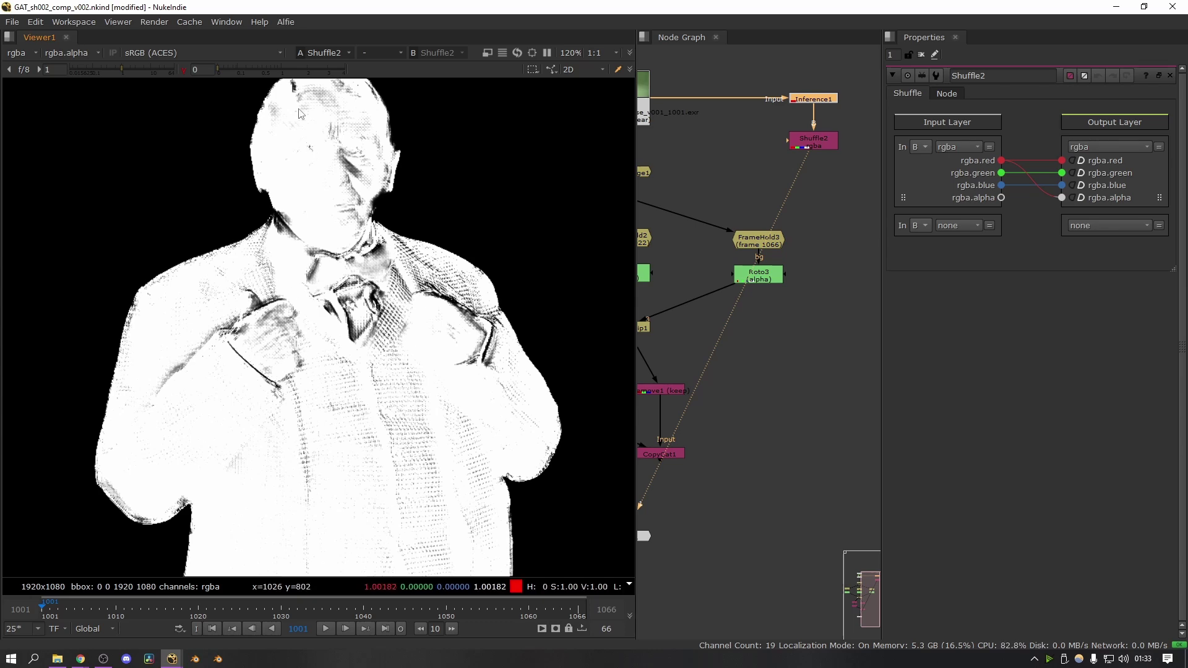
left_click(282, 69)
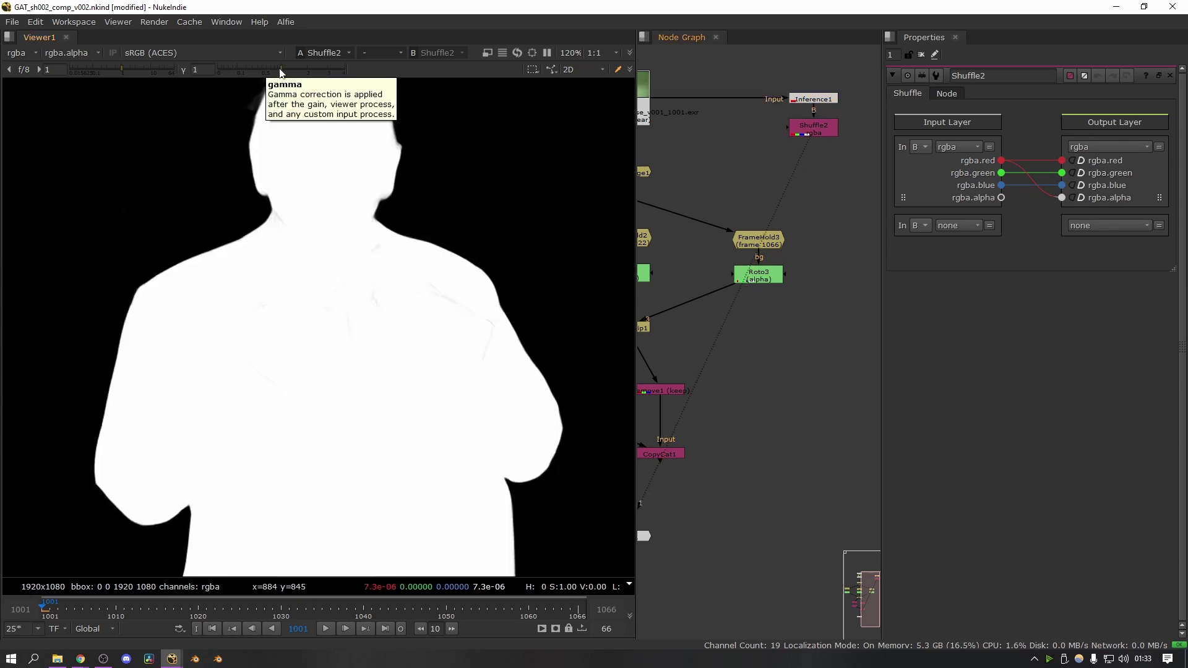
left_click_drag(283, 69, 206, 70)
left_click(184, 70)
scroll(100, 478, "up", 2)
middle_click_drag(100, 478, 189, 381)
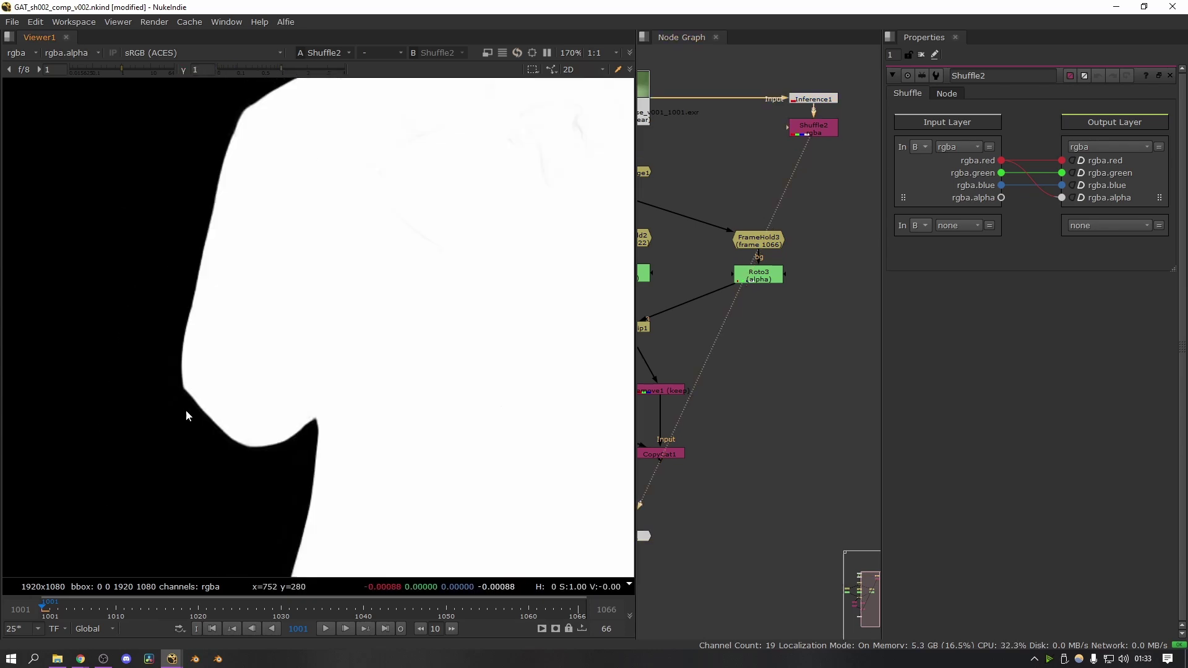
middle_click_drag(419, 319, 384, 353)
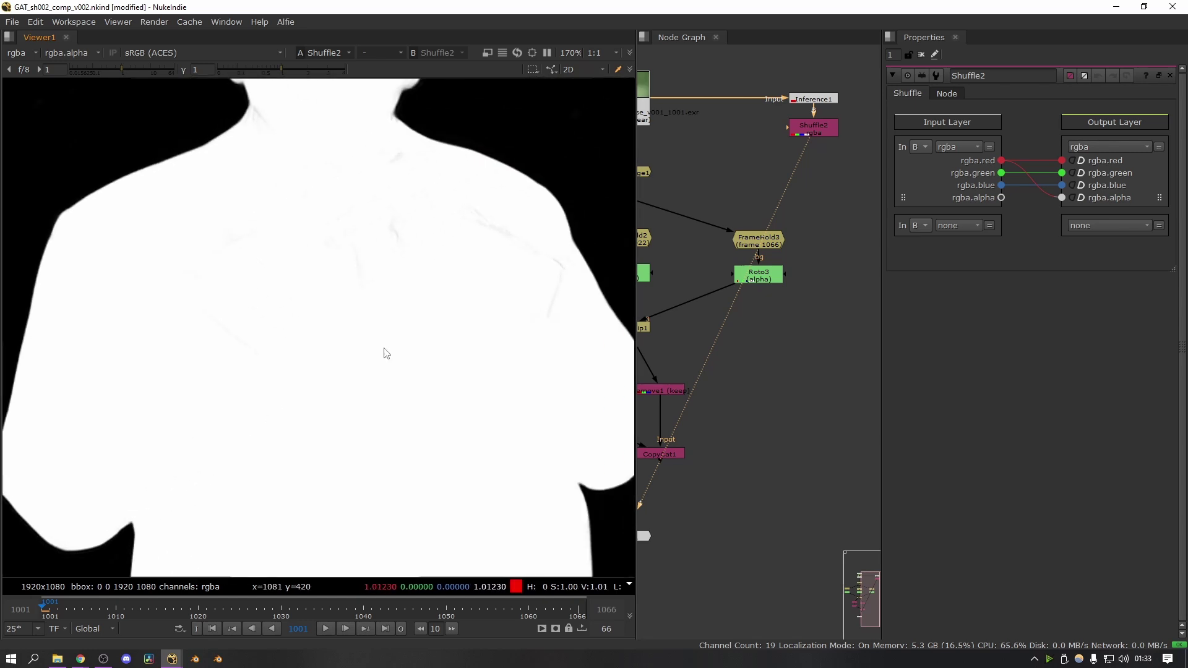
scroll(470, 331, "down", 3)
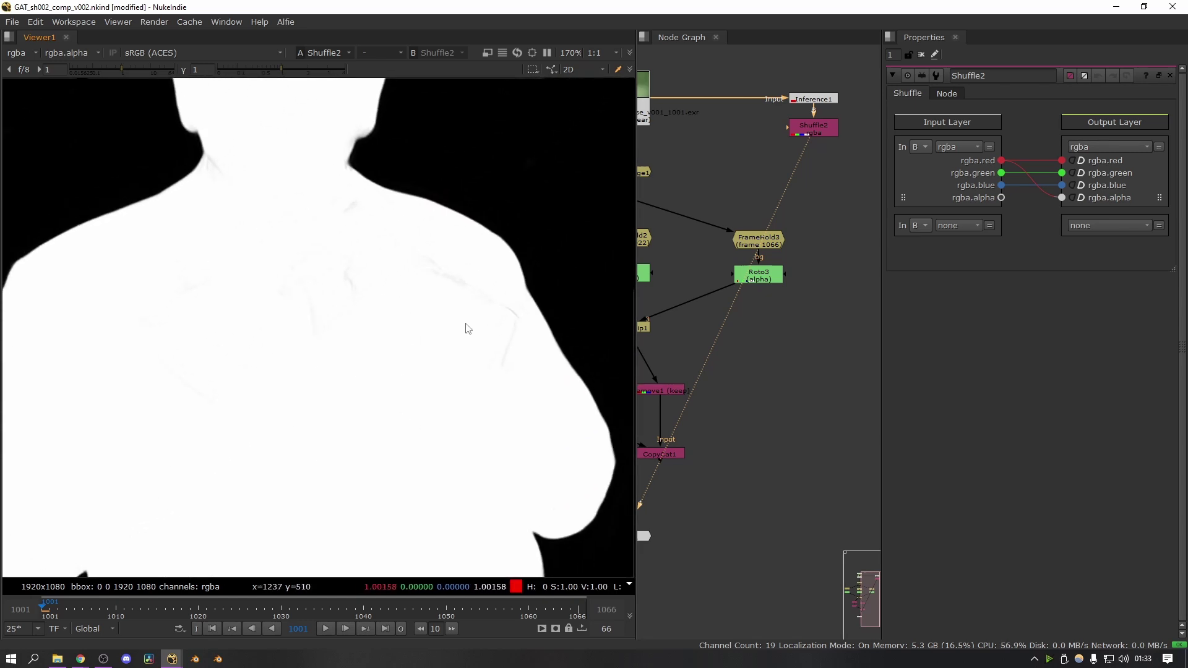
- Add a Grade after Shuffle2 limited to the alpha channel, with blackpoint 0.002 and whitepoint 0.58
left_click(829, 130)
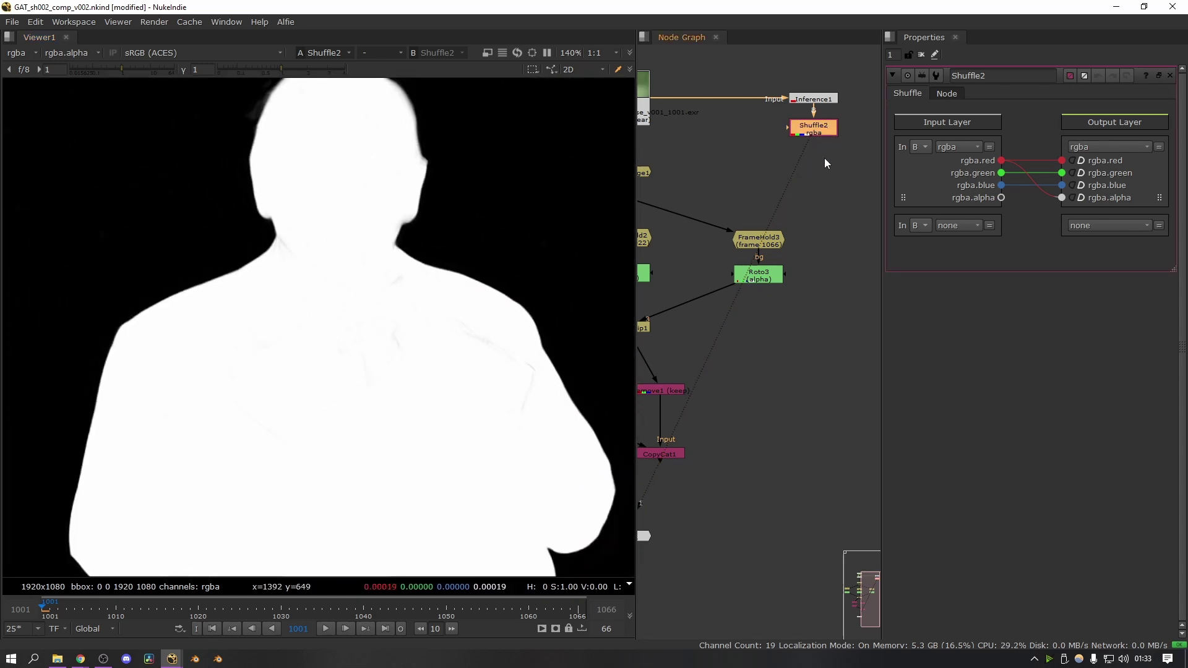
key("g")
left_click(972, 115)
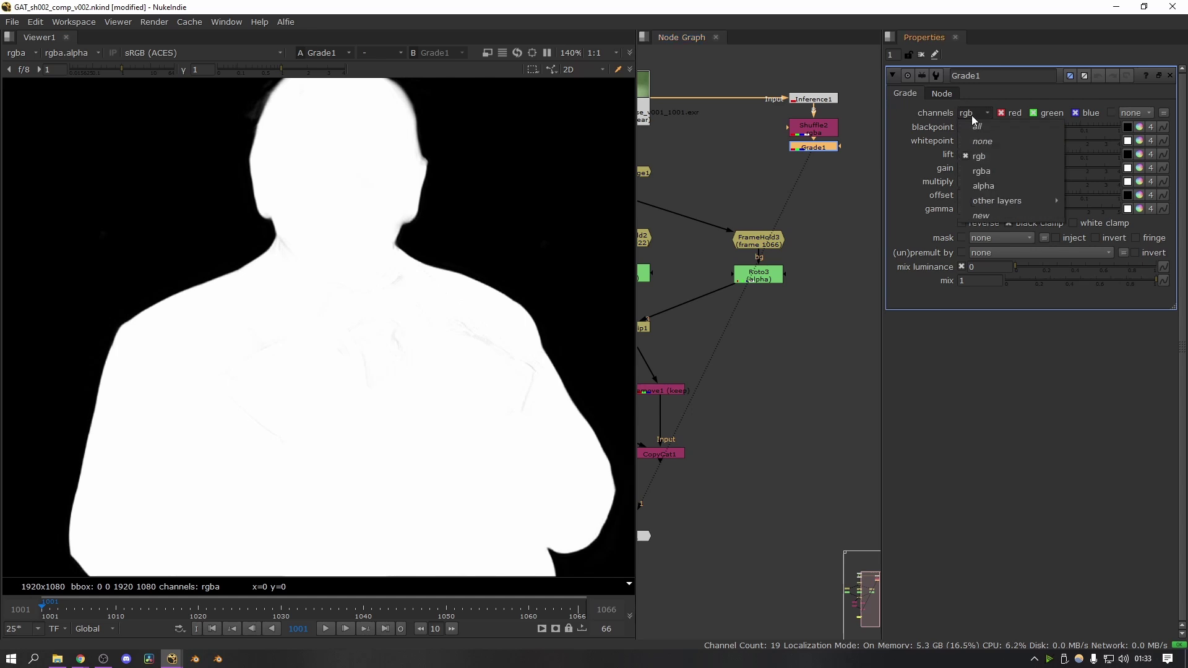
left_click(985, 186)
mouse_move(1062, 136)
left_mouse_down()
mouse_move(1052, 136)
mouse_move(1066, 126)
left_mouse_up()
- Check the graded alpha at viewer gamma 0 for holes and background noise around the whole figure
left_click(183, 70)
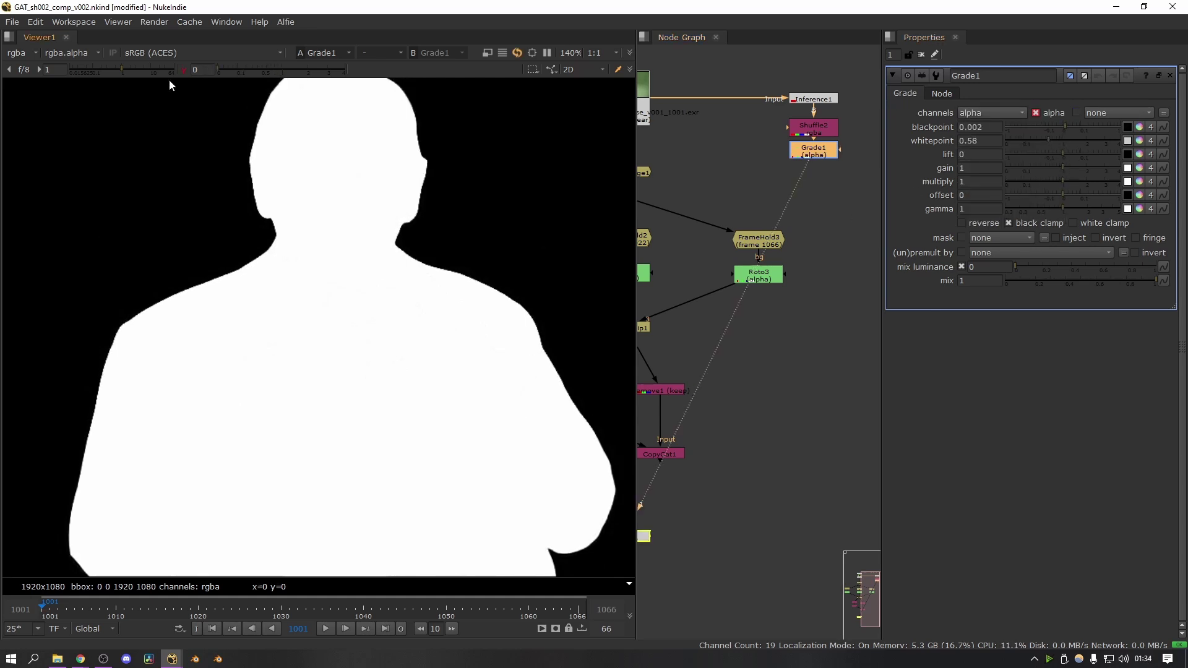
middle_click_drag(329, 310, 305, 151)
middle_click_drag(336, 356, 330, 214)
scroll(330, 215, "down", 1)
scroll(330, 226, "down", 1)
middle_click_drag(333, 257, 350, 369)
scroll(328, 247, "up", 4)
middle_click_drag(320, 216, 345, 403)
scroll(362, 340, "down", 3)
scroll(396, 282, "up", 3)
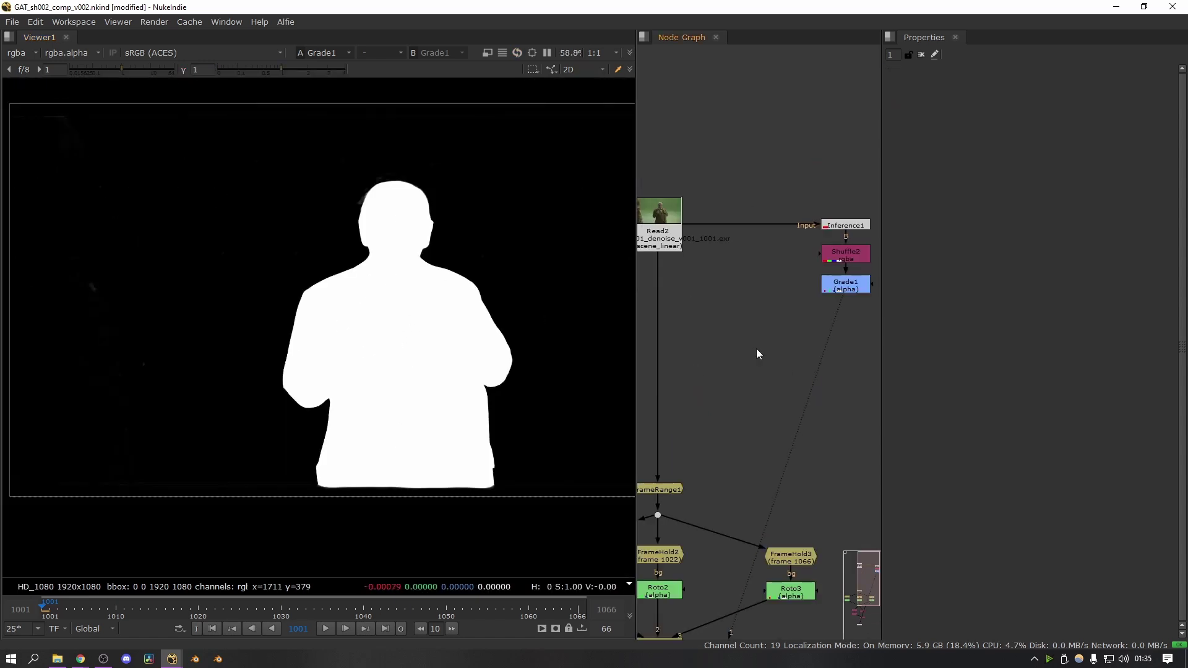
- Add a Copy node that takes Read2 as its B input and the Grade1 alpha as its A input
key("k")
left_click_drag(768, 336, 674, 246)
left_click_drag(745, 348, 815, 286)
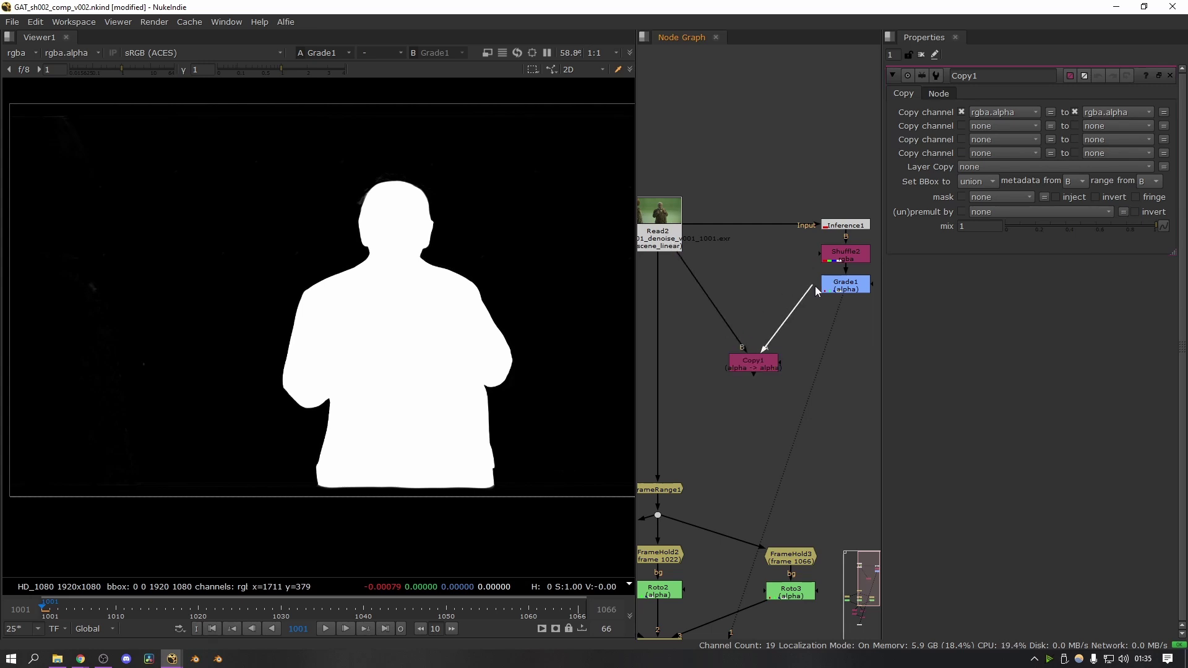
left_click_drag(752, 374, 763, 362)
- Premultiply the Copy1 result with a Premult node and inspect the cutout's edges in the viewer
key("1")
key("Tab")
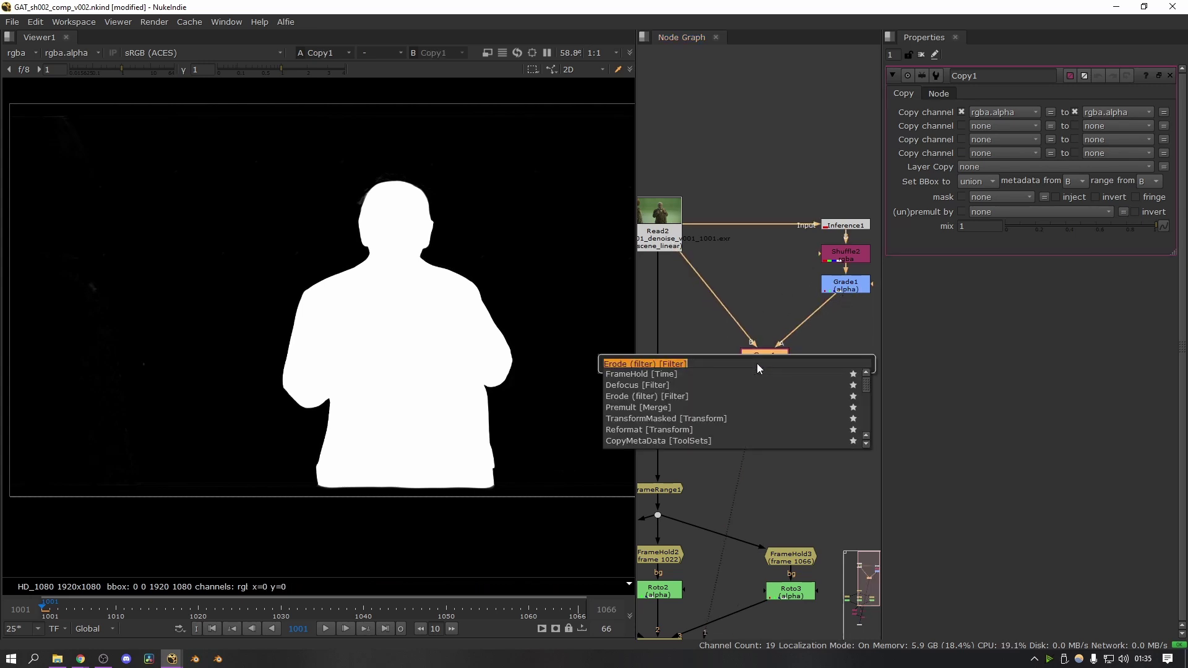
type("pre")
key("Return")
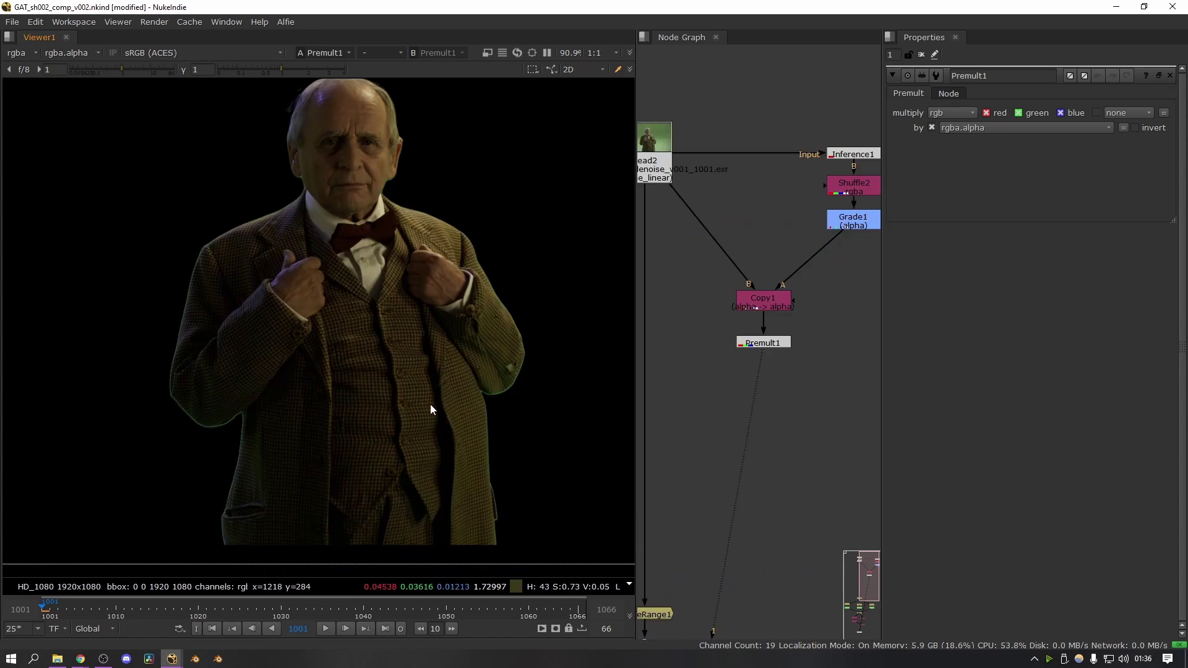
scroll(238, 432, "up", 3)
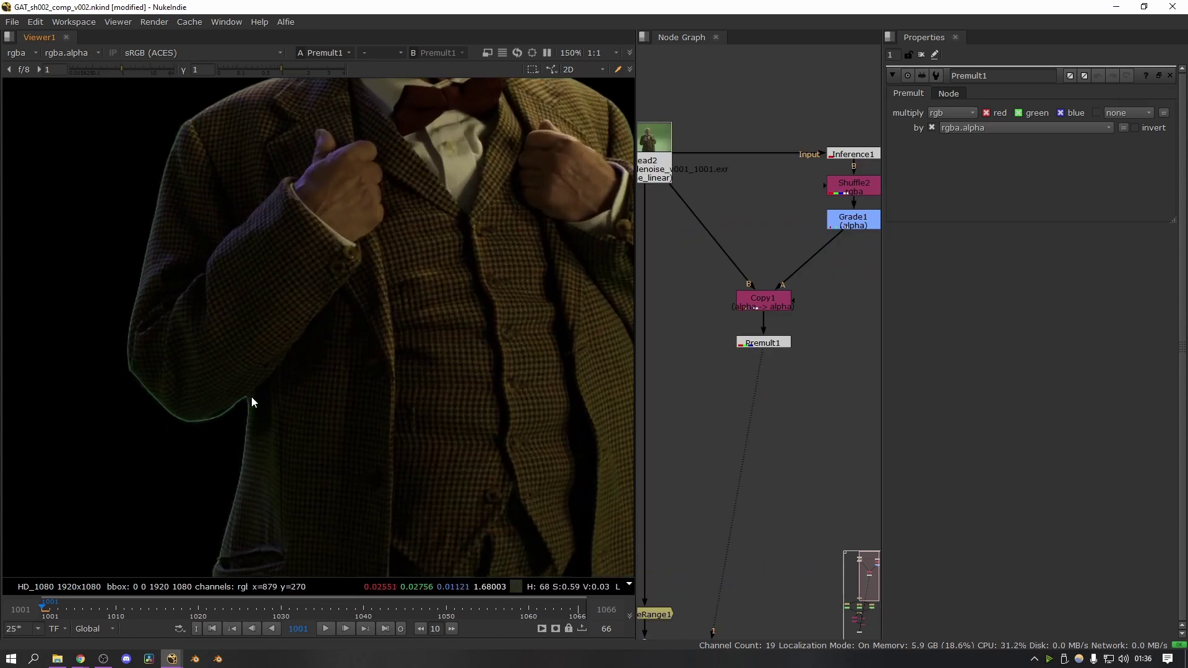
scroll(317, 386, "down", 3)
- Insert the ColourEdge node between Read2 and Copy1, connect Grade1 to its Mask input, and check the cutout's edges
key("h")
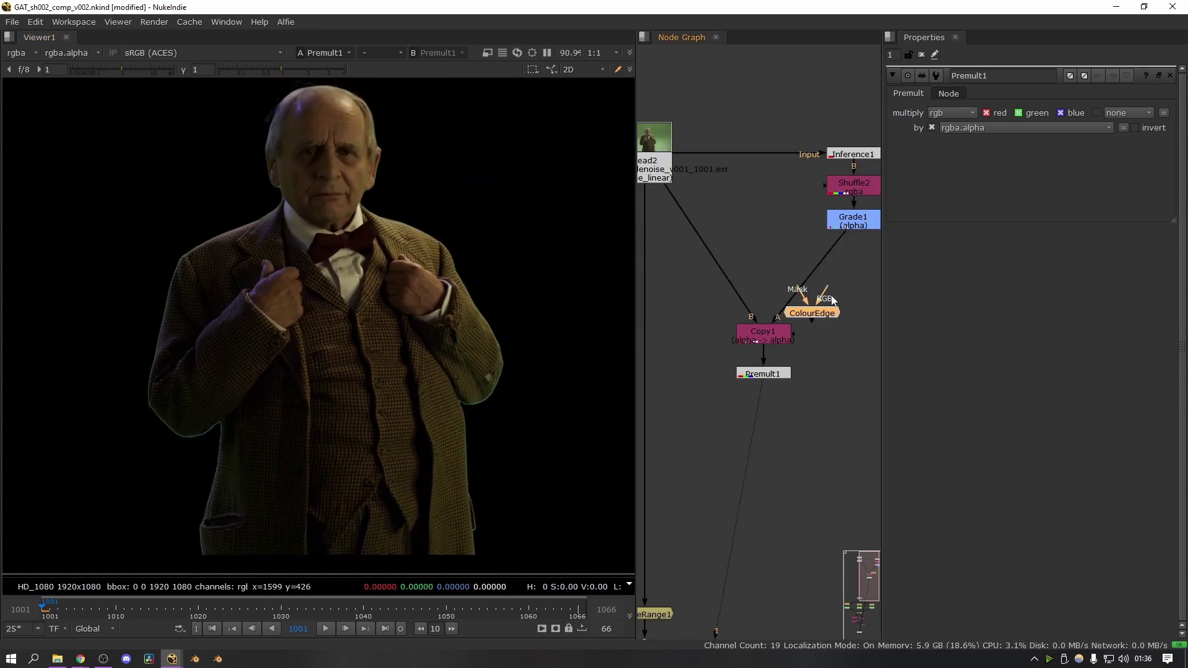
left_click_drag(811, 313, 734, 283)
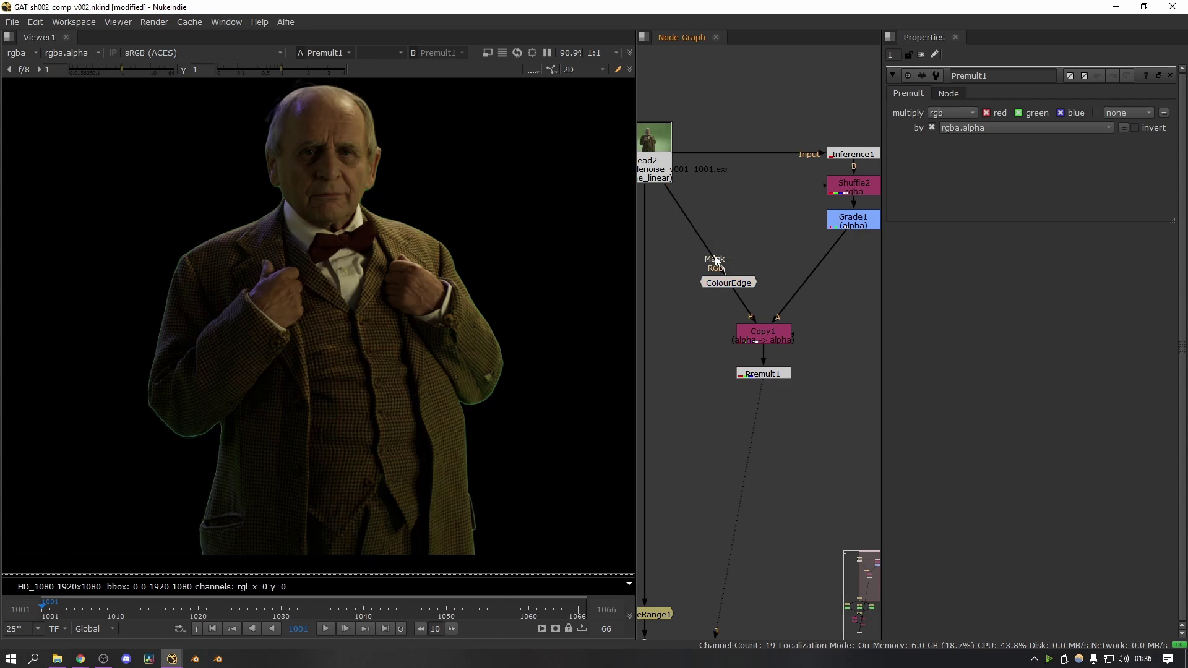
left_click_drag(835, 228, 842, 222)
left_click_drag(756, 283, 789, 282)
double_click(771, 289)
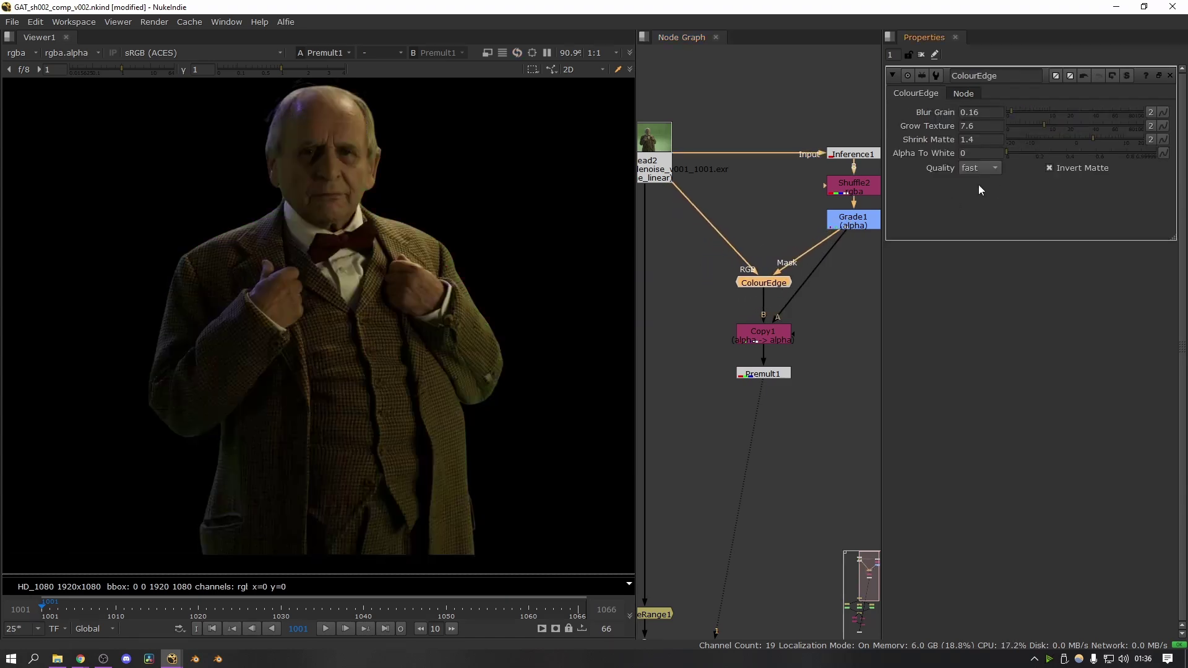
scroll(552, 327, "up", 8)
key("f")
- Insert a despill node between Read2 and ColourEdge to remove the green spill, and check the result
key("Tab")
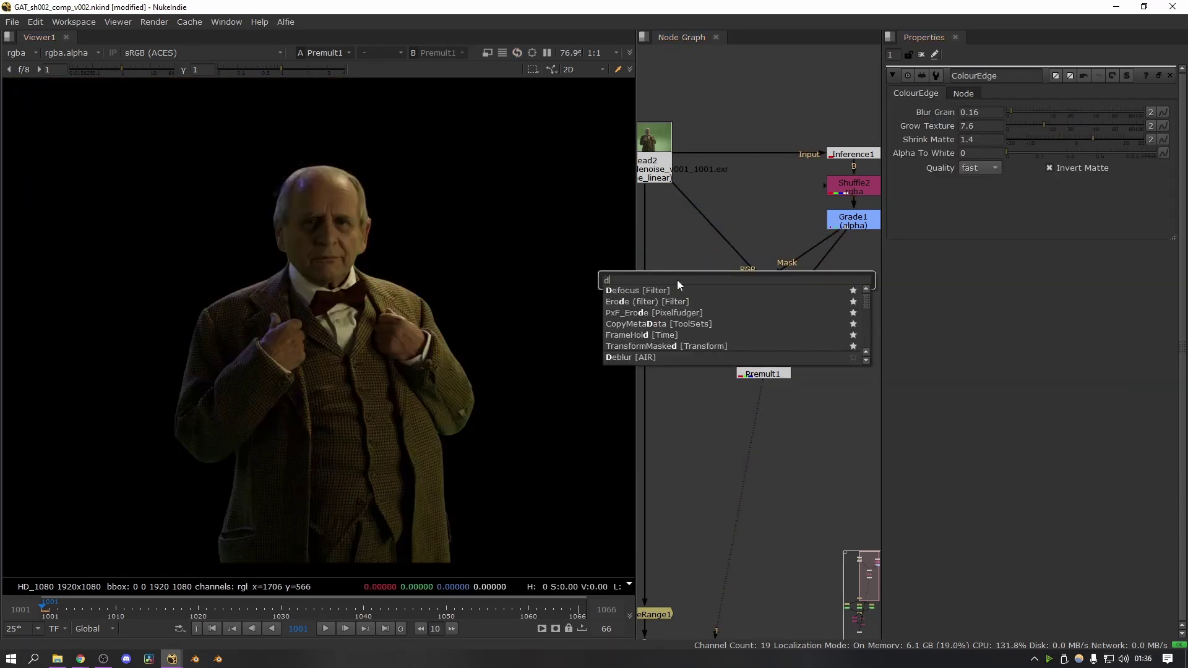
type("despill")
key("Return")
left_click_drag(691, 286, 772, 225)
scroll(474, 334, "up", 3)
scroll(480, 356, "down", 1)
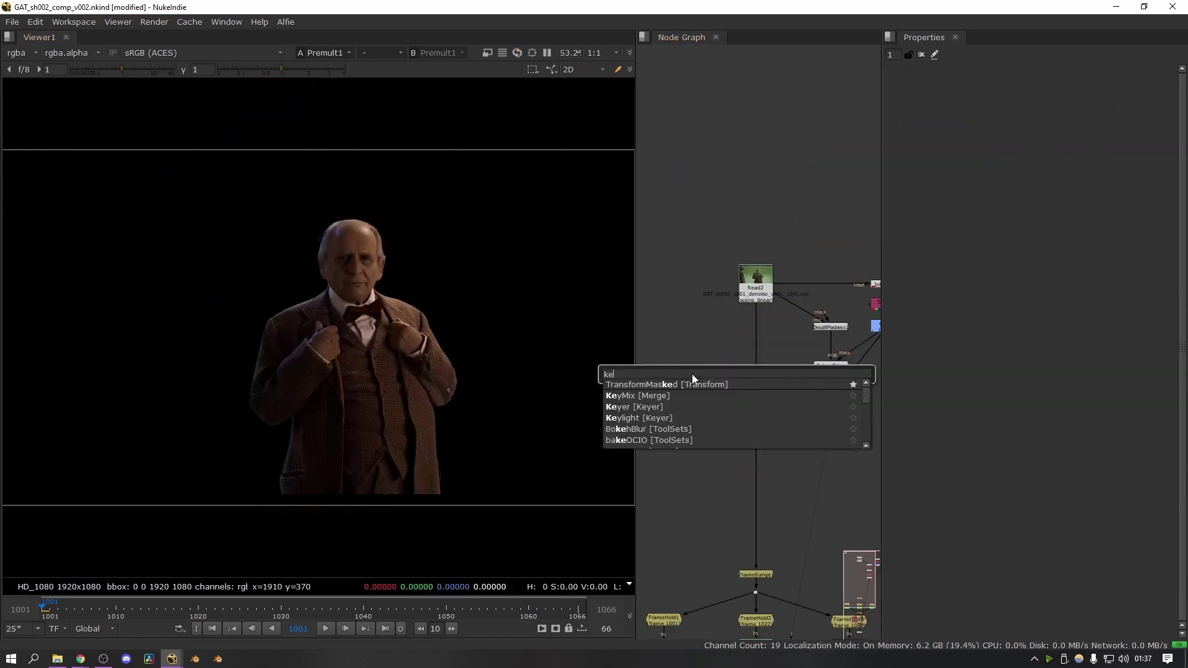
- Create a Keylight node with Read2 as its source and view it
type("yli")
key("Return")
left_click_drag(693, 375, 771, 235)
key("1")
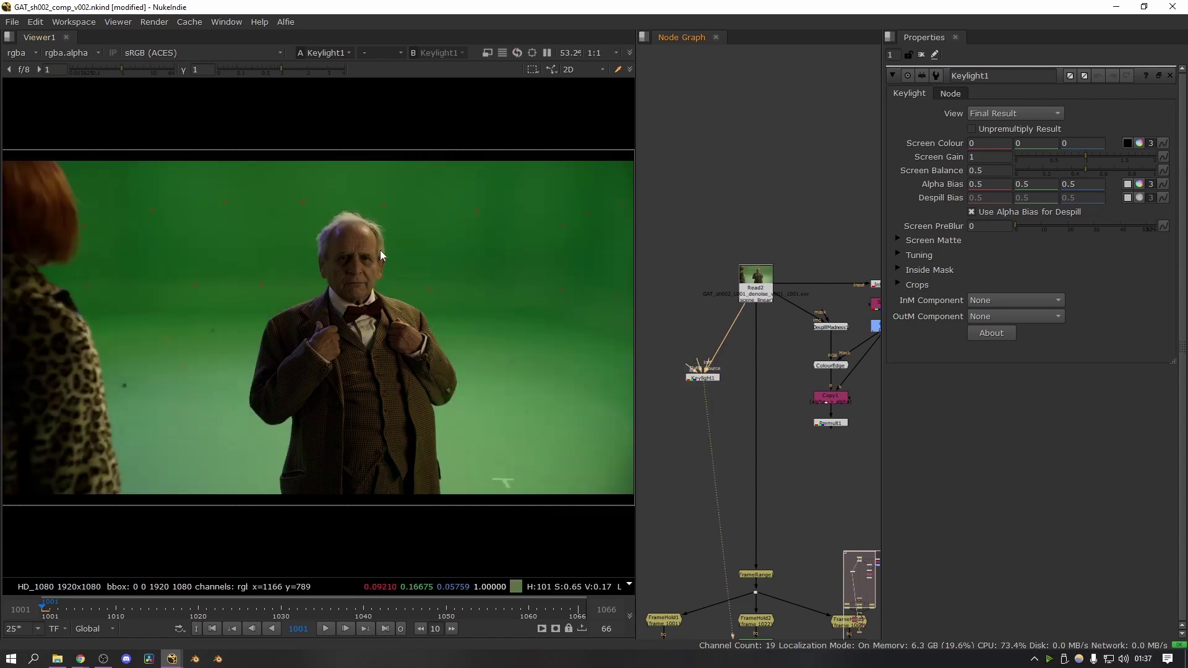
- Sample the green screen beside the man's head as Keylight1's screen colour and view the alpha
scroll(380, 250, "up", 4)
left_click(1128, 143)
left_click_drag(441, 215, 472, 247, "ctrl+shift")
key("a")
scroll(309, 142, "up", 2)
- Add a Grade after Keylight1 limited to the alpha channel and raise its gain to about 1.9
key("g")
left_click(975, 113)
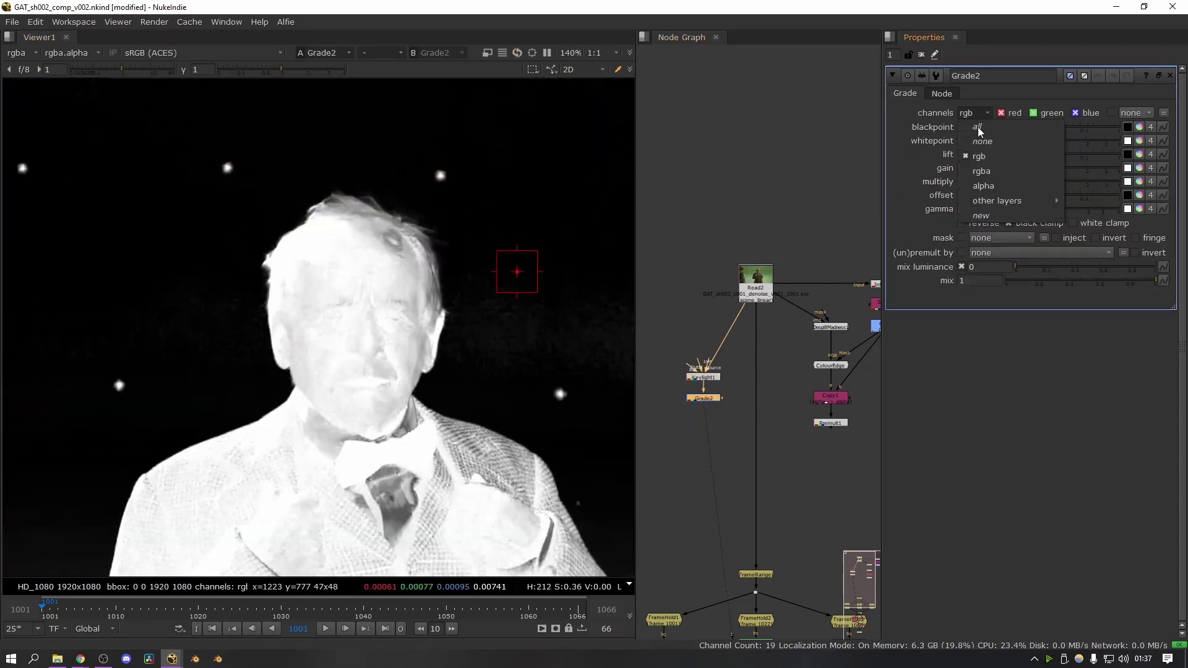
left_click(983, 185)
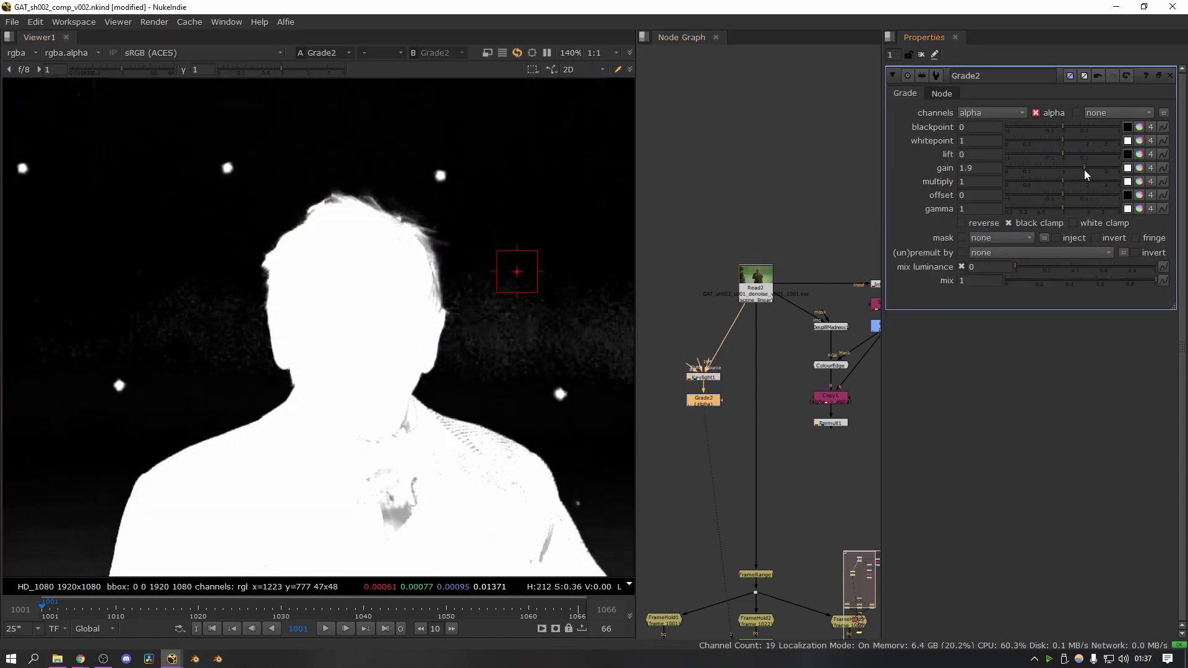
- View Merge2 to check the keyed hair combined with the CopyCat cutout
double_click(819, 430)
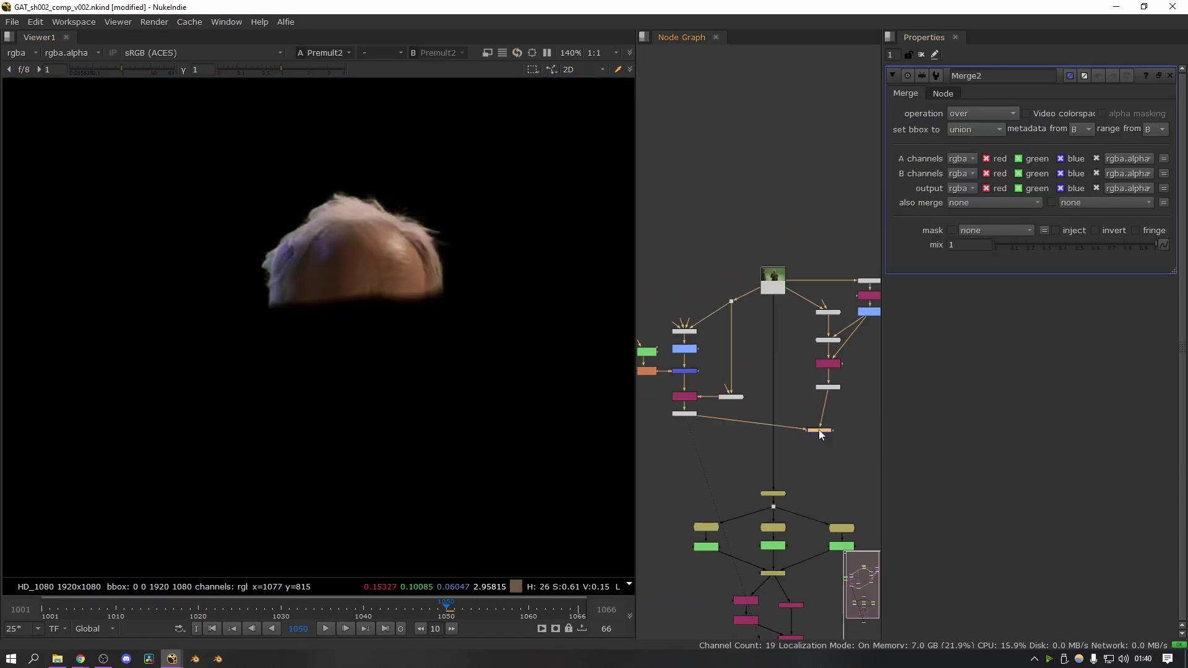
key("1")
key("f")
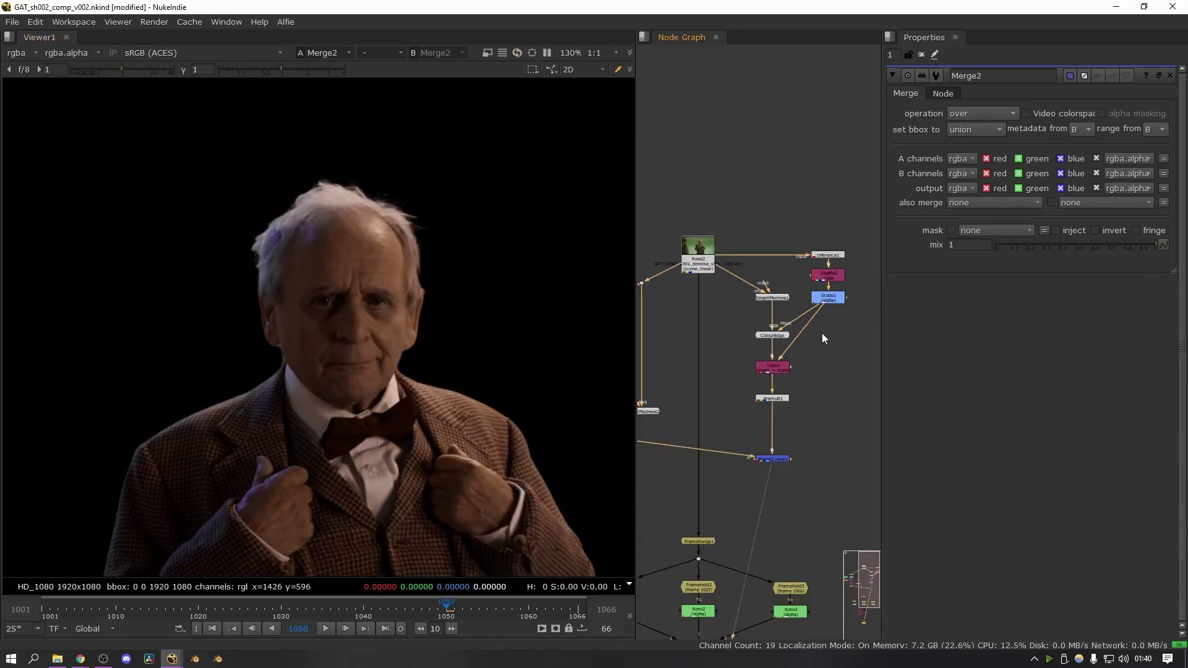
- View the Grade1 alpha with its properties open and inspect the matte values inside the man's silhouette
left_click(831, 302)
key("1")
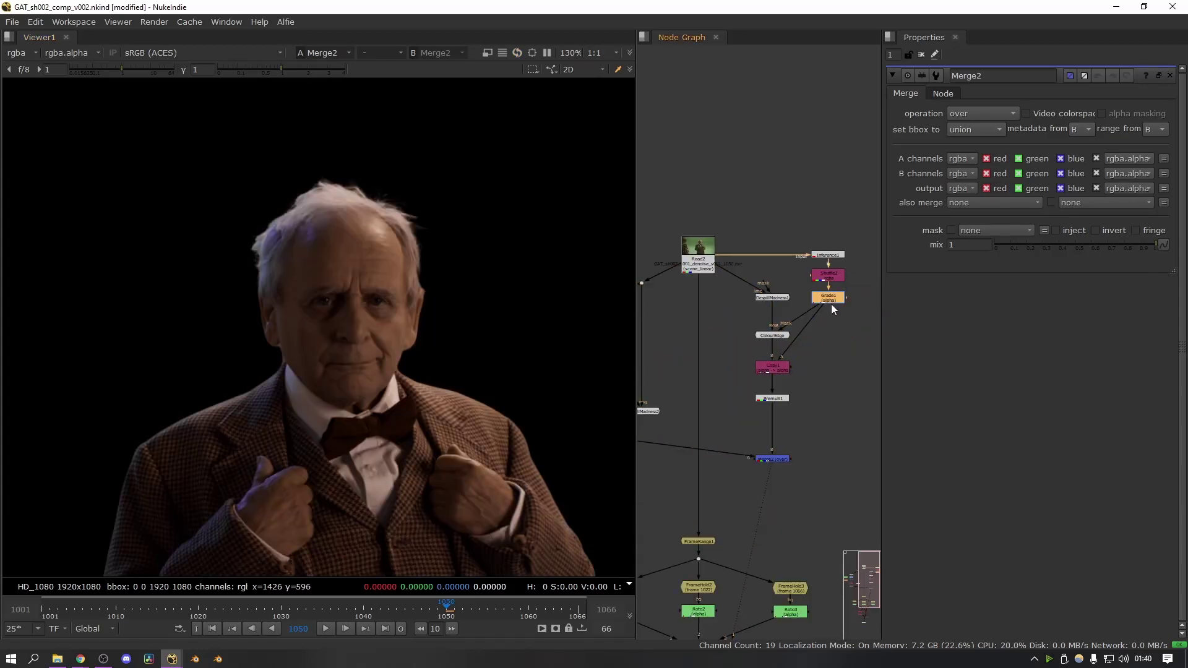
key("a")
double_click(828, 297)
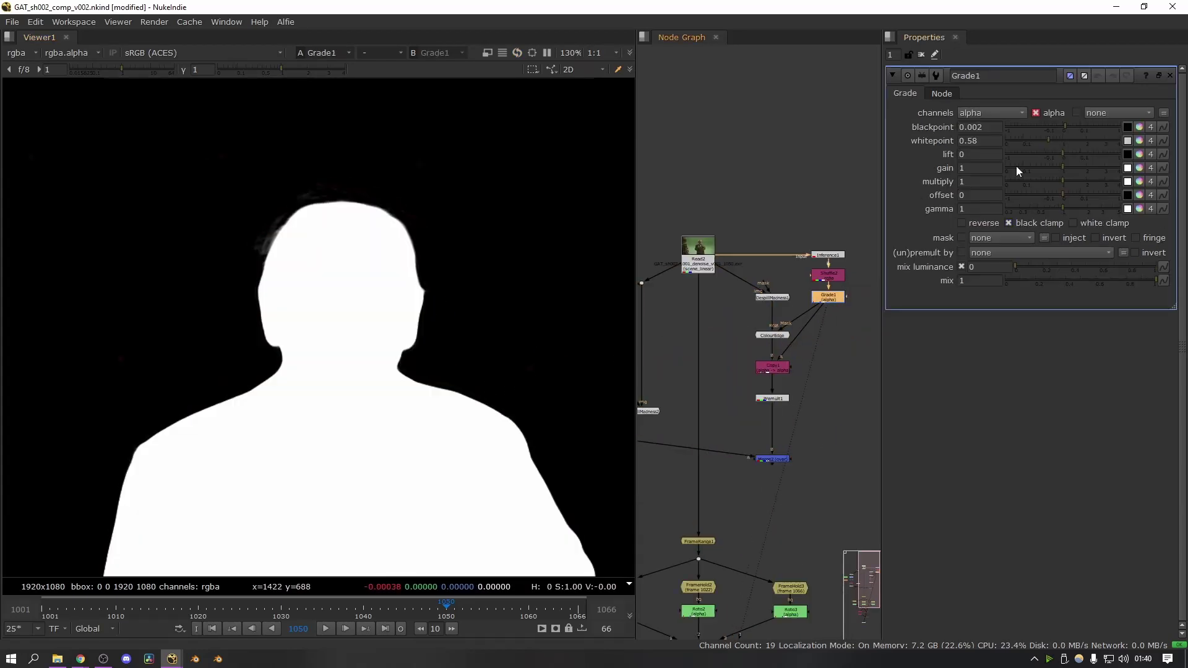
scroll(412, 424, "up", 3)
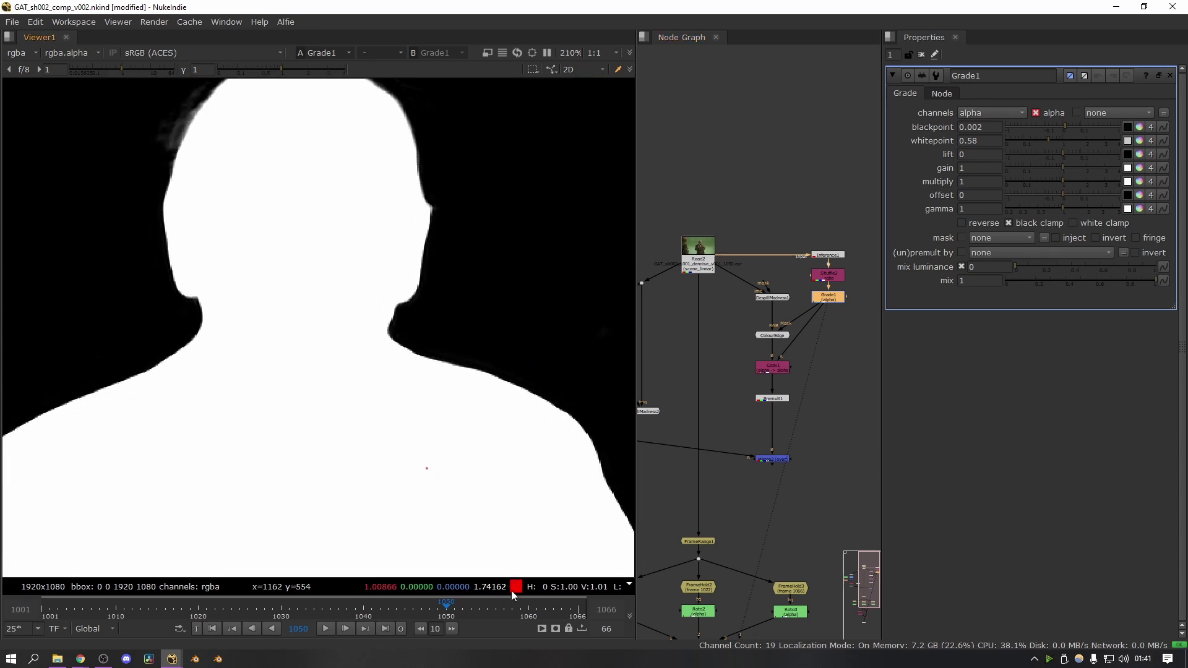
- Add a Clamp node after Merge1 in the Keylight hair branch
middle_click_drag(748, 357, 838, 334)
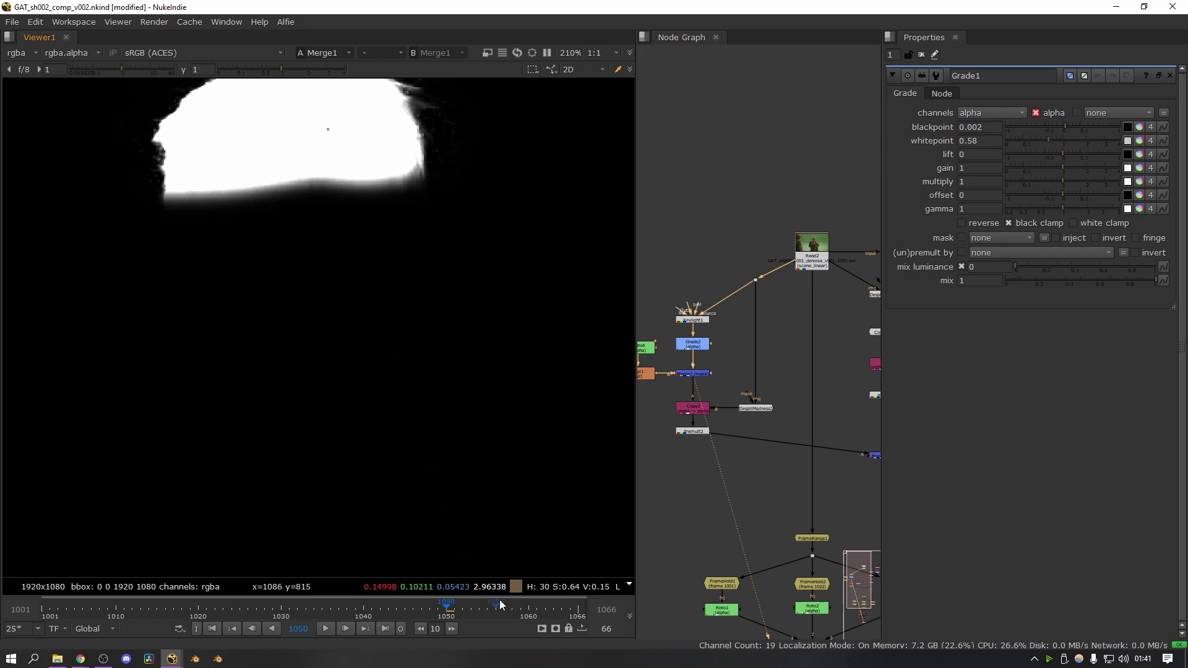
key("Tab")
type("clamp")
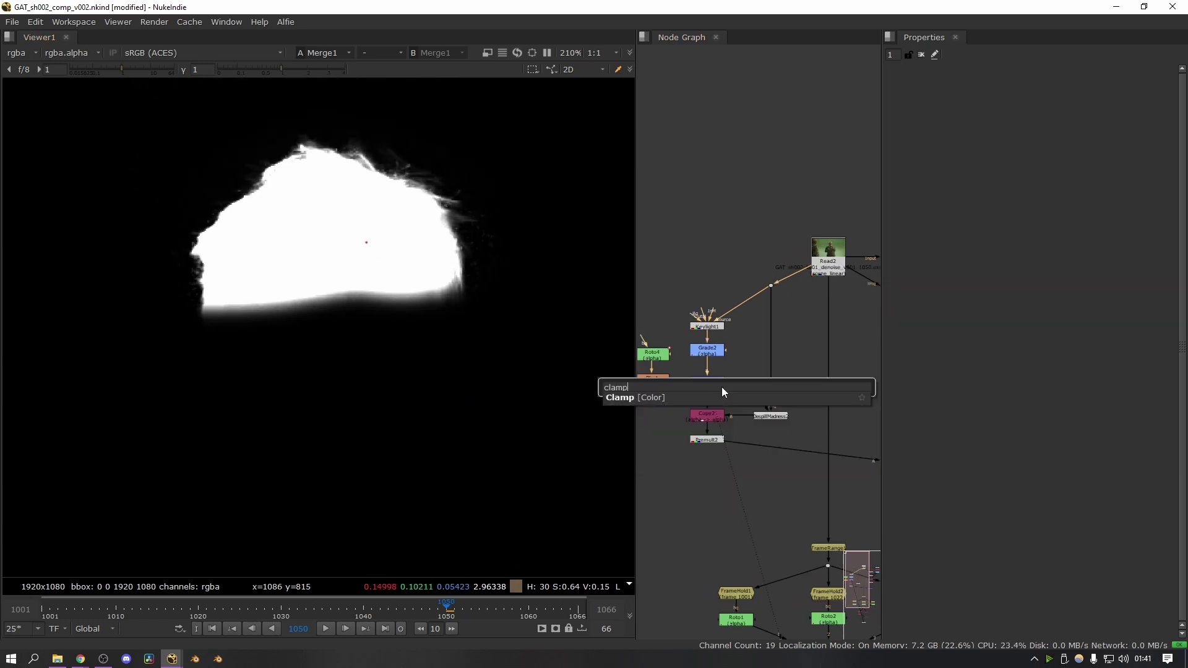
key("Return")
- Add a second Clamp after Grade1 in the Inference branch, feeding both the ColourEdge mask and Copy1
scroll(733, 396, "right", 5)
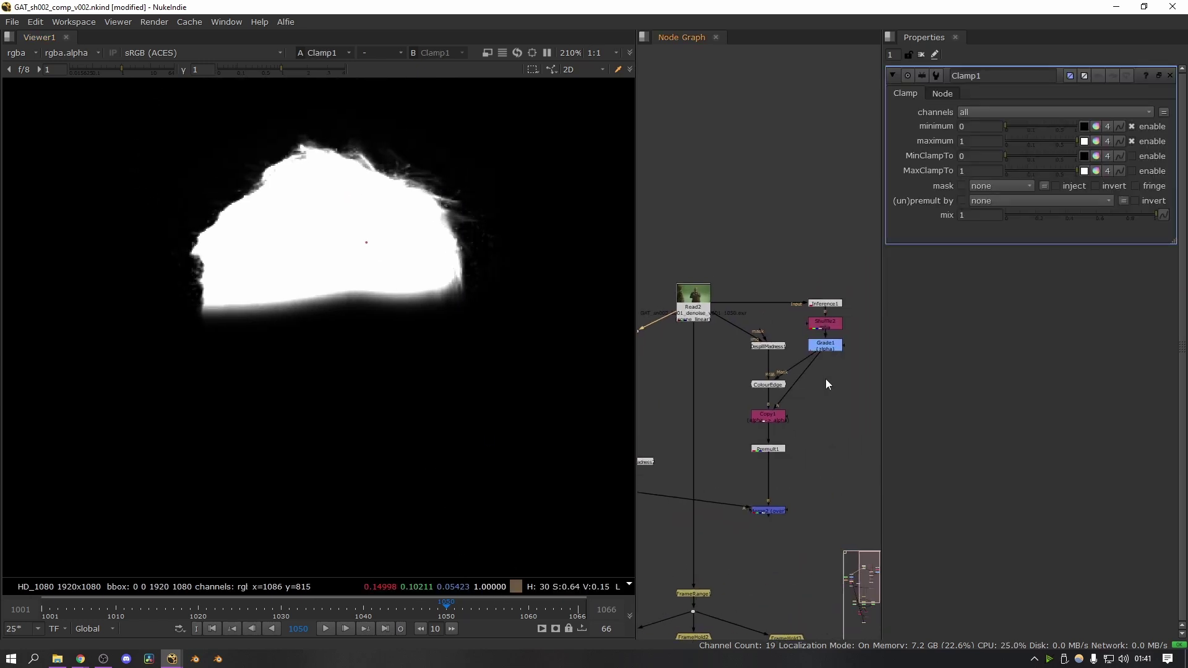
double_click(788, 350)
left_click_drag(791, 378, 791, 386)
middle_click_drag(781, 402, 822, 342)
- View Merge2 in full colour to check the combined cutout with both mattes clamped
left_click(775, 395)
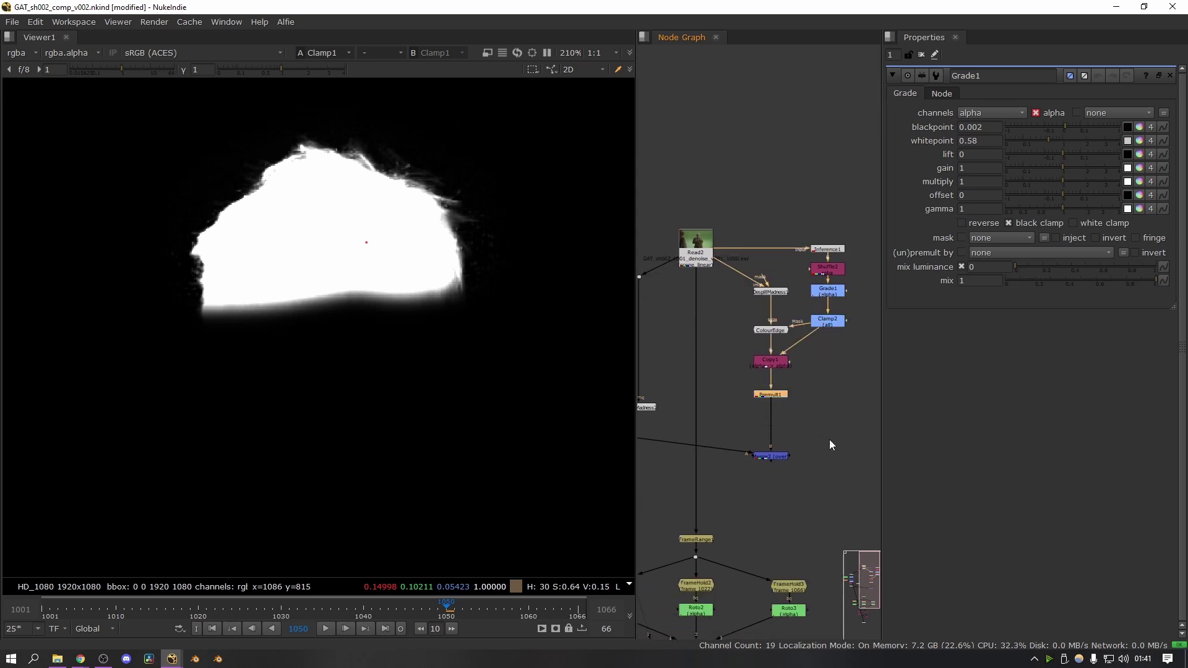
left_click(779, 455)
key("1")
left_click(811, 443)
key("a")
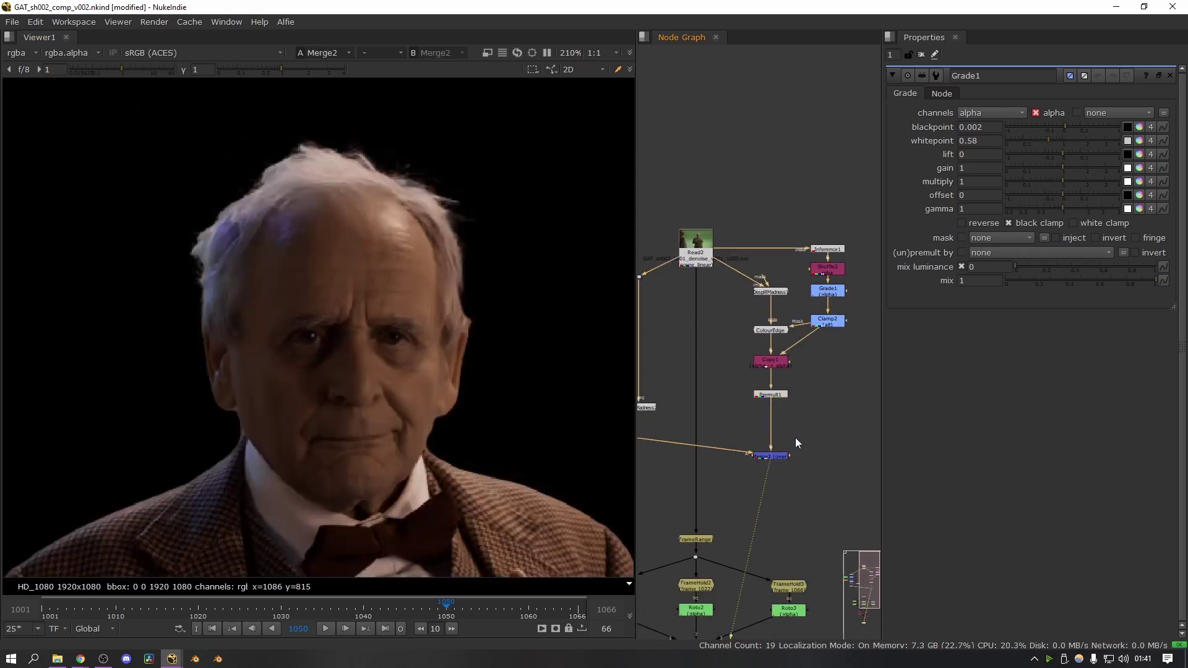